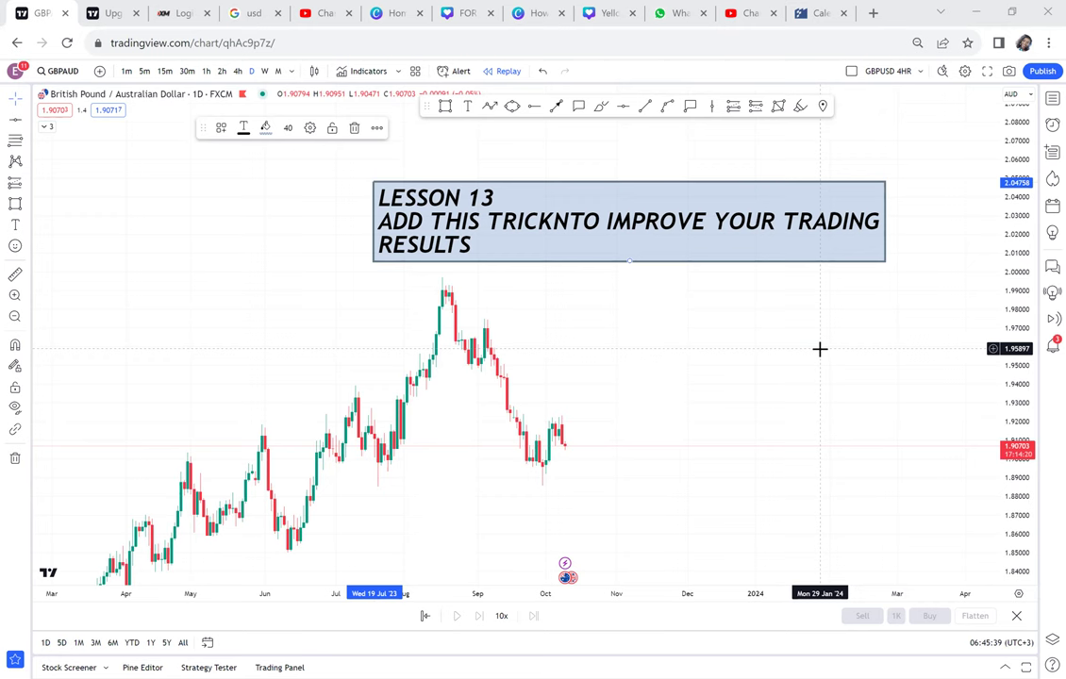
Edit the lesson title so its second line reads "ADD THIS TRICKN TO IMPROVE YOUR TRADING"
{"action": "double_click", "coordinate": [566, 254]}
{"action": "left_click", "coordinate": [504, 319]}
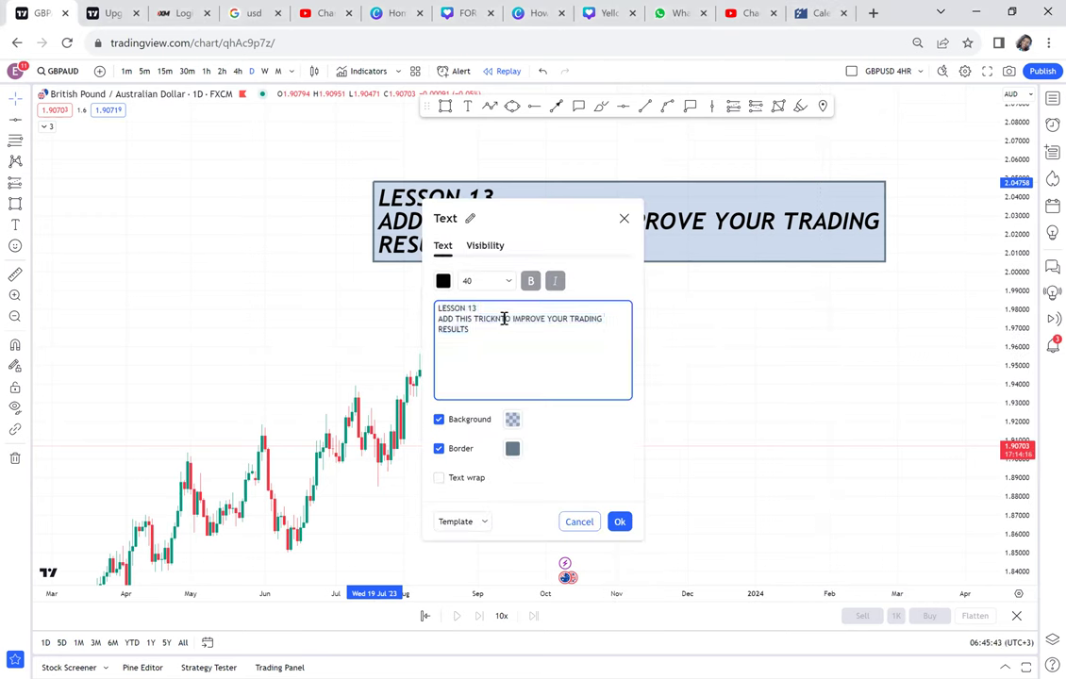
{"action": "key", "text": "BackSpace"}
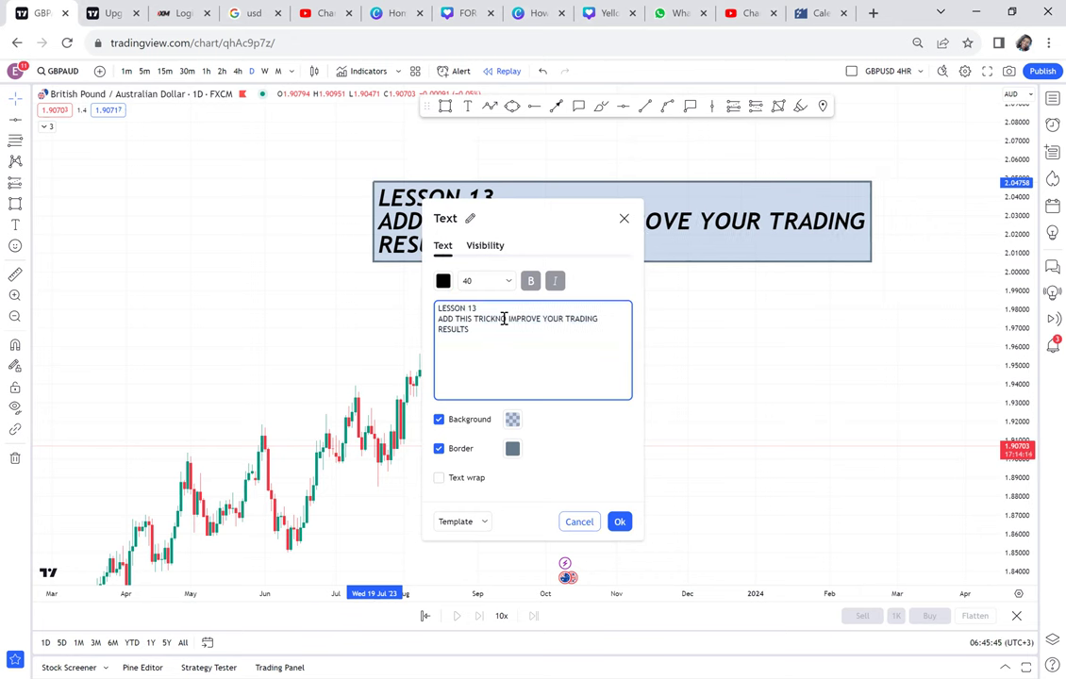
{"action": "left_click", "coordinate": [710, 371]}
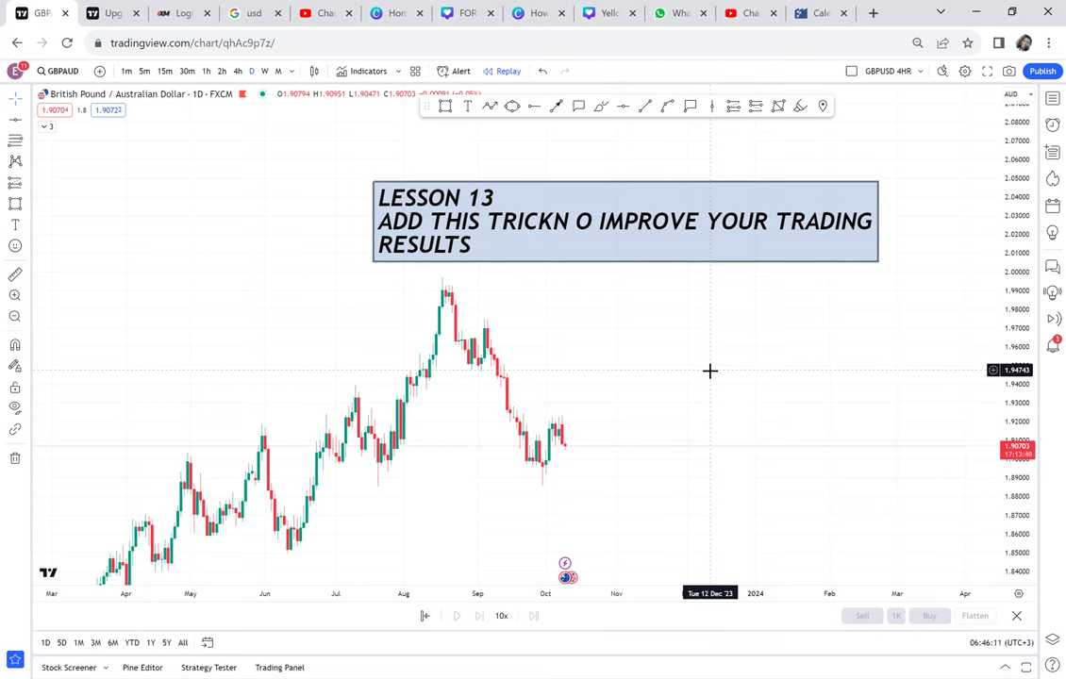
{"action": "double_click", "coordinate": [642, 242]}
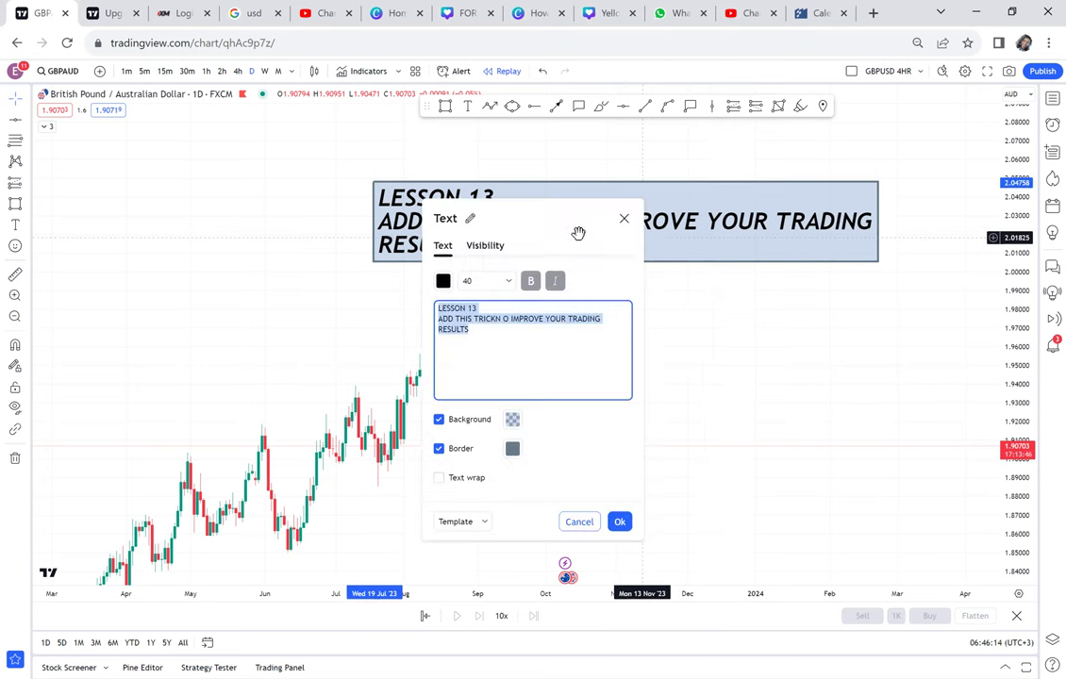
{"action": "left_click", "coordinate": [505, 319]}
{"action": "type", "text": "TO"}
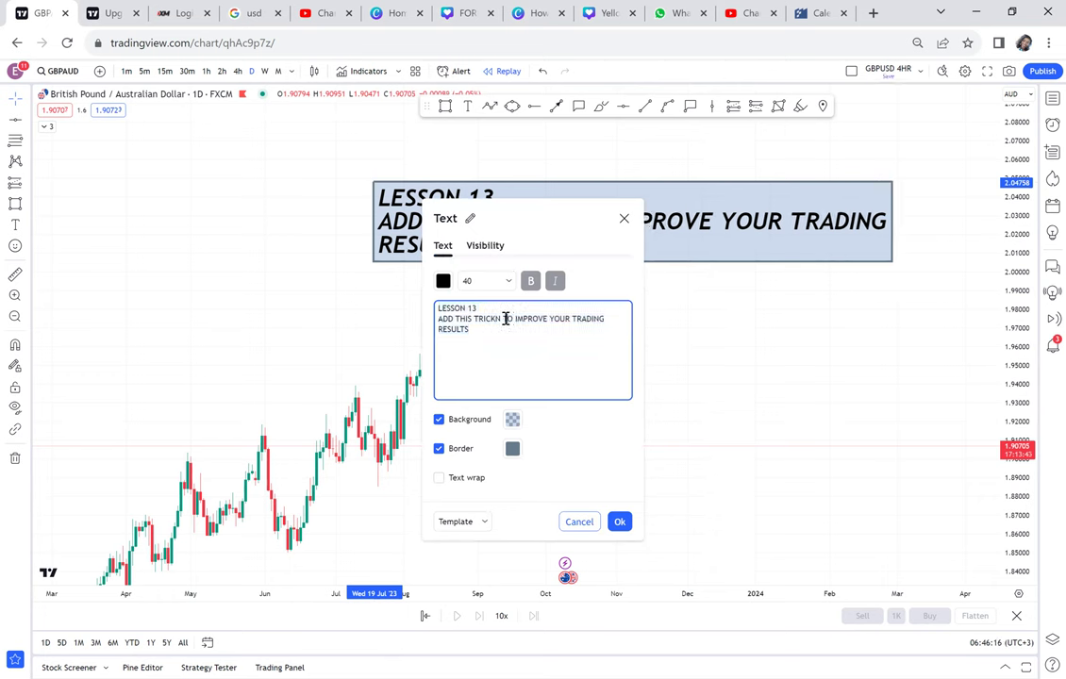
{"action": "left_click", "coordinate": [771, 347]}
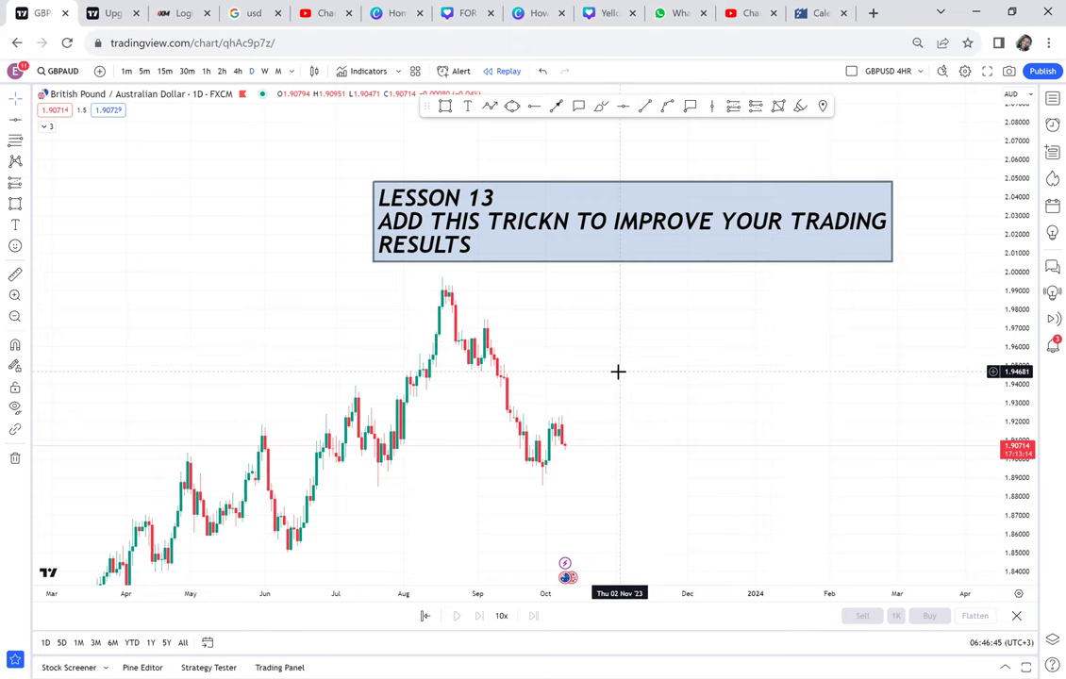
Examine the daily GBPAUD price action between the September 2022 low and the latest October 2023 candles
{"action": "scroll", "coordinate": [618, 372], "scroll_direction": "down", "scroll_amount": 3}
{"action": "mouse_move", "coordinate": [618, 372]}
{"action": "left_mouse_down"}
{"action": "mouse_move", "coordinate": [751, 149]}
{"action": "mouse_move", "coordinate": [683, 269]}
{"action": "left_mouse_up"}
{"action": "scroll", "coordinate": [683, 269], "scroll_direction": "up", "scroll_amount": 2}
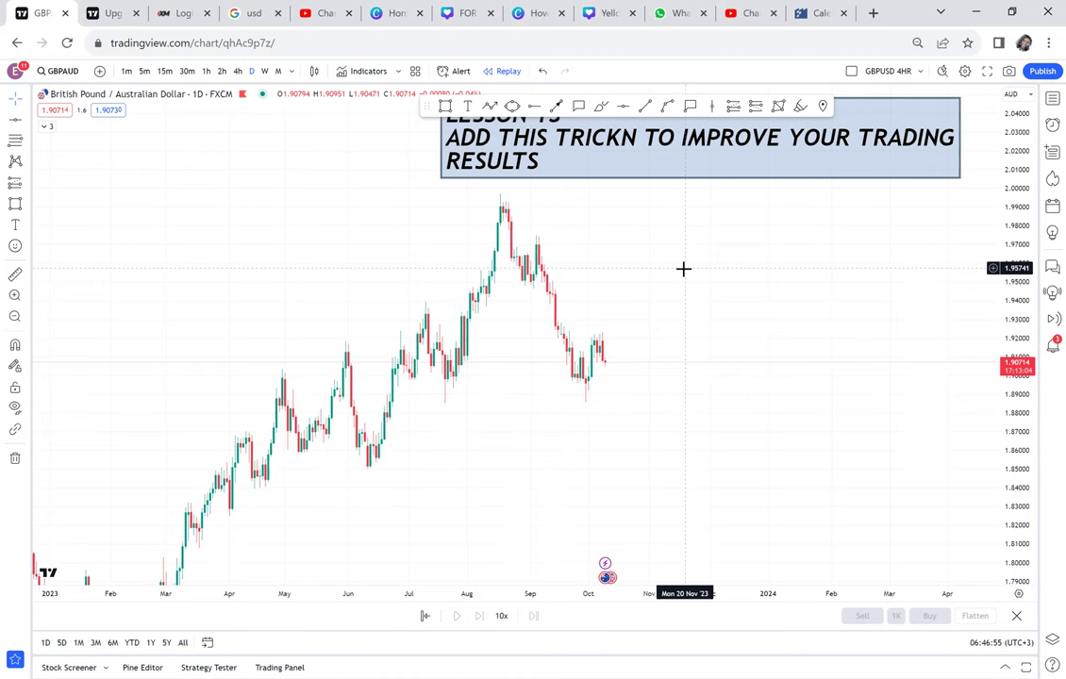
{"action": "left_click_drag", "start_coordinate": [550, 391], "coordinate": [828, 173]}
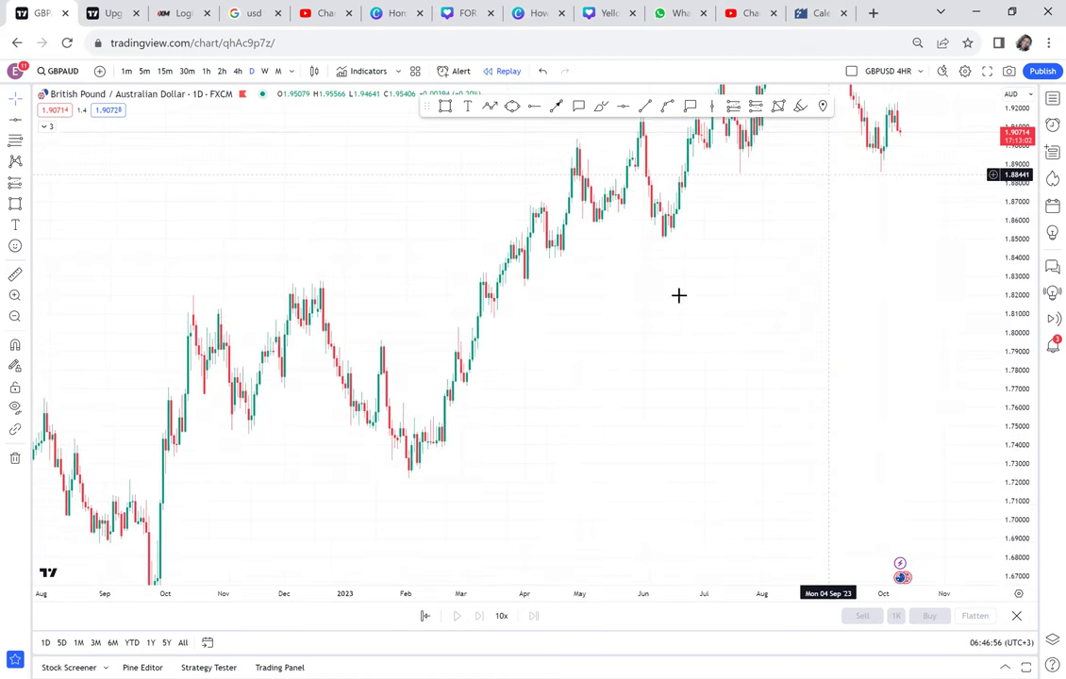
{"action": "left_click_drag", "start_coordinate": [576, 386], "coordinate": [797, 222]}
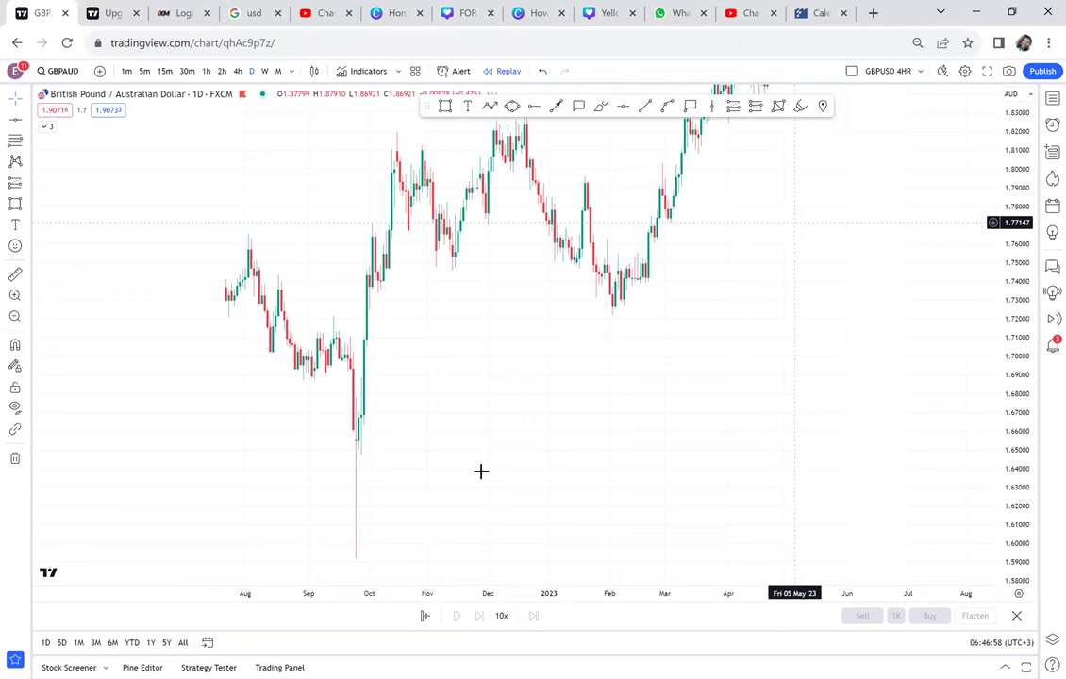
{"action": "scroll", "coordinate": [671, 327], "scroll_direction": "right", "scroll_amount": 5}
{"action": "scroll", "coordinate": [534, 374], "scroll_direction": "right", "scroll_amount": 3}
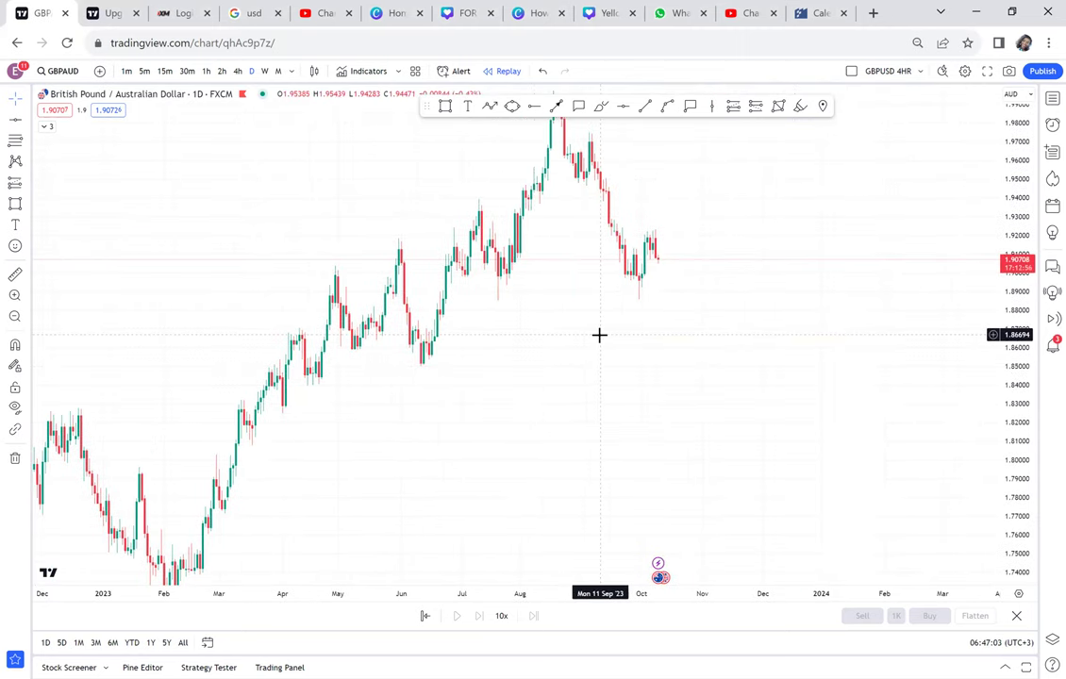
{"action": "scroll", "coordinate": [601, 333], "scroll_direction": "up", "scroll_amount": 2}
{"action": "scroll", "coordinate": [743, 246], "scroll_direction": "left", "scroll_amount": 4}
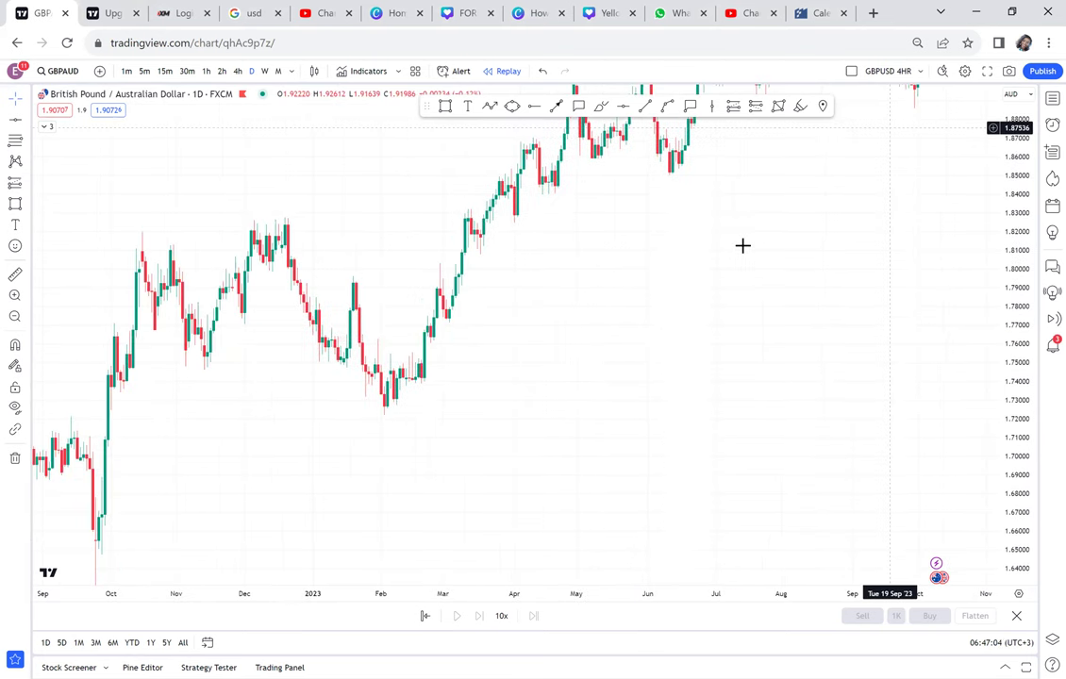
{"action": "scroll", "coordinate": [513, 472], "scroll_direction": "right", "scroll_amount": 1}
{"action": "scroll", "coordinate": [512, 472], "scroll_direction": "right", "scroll_amount": 3}
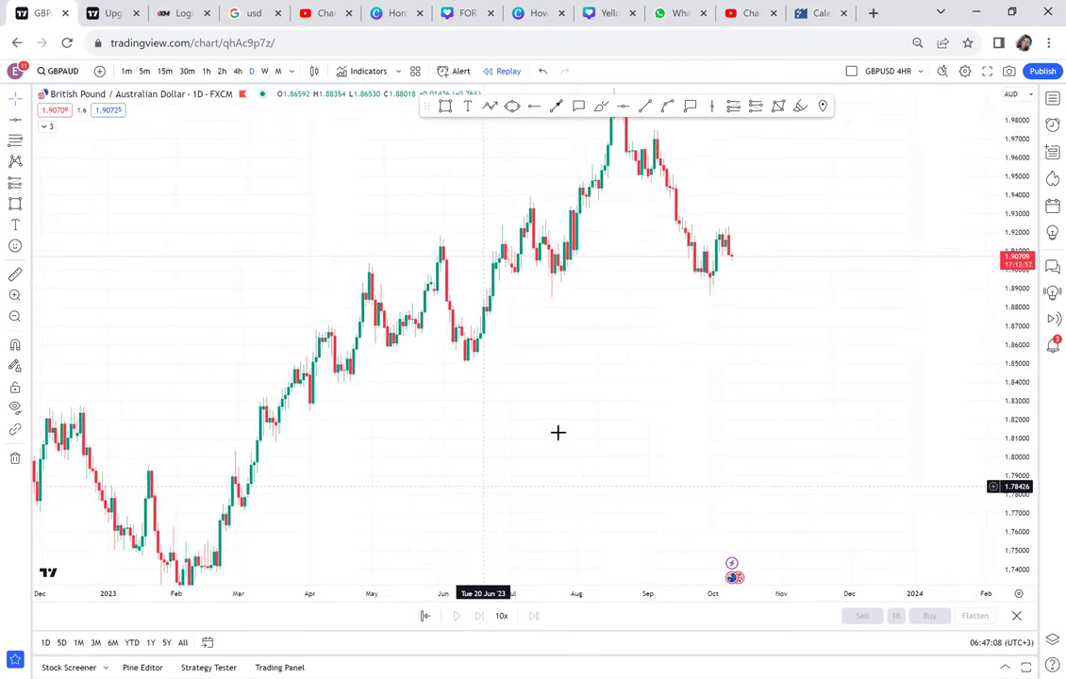
{"action": "scroll", "coordinate": [652, 378], "scroll_direction": "right", "scroll_amount": 3}
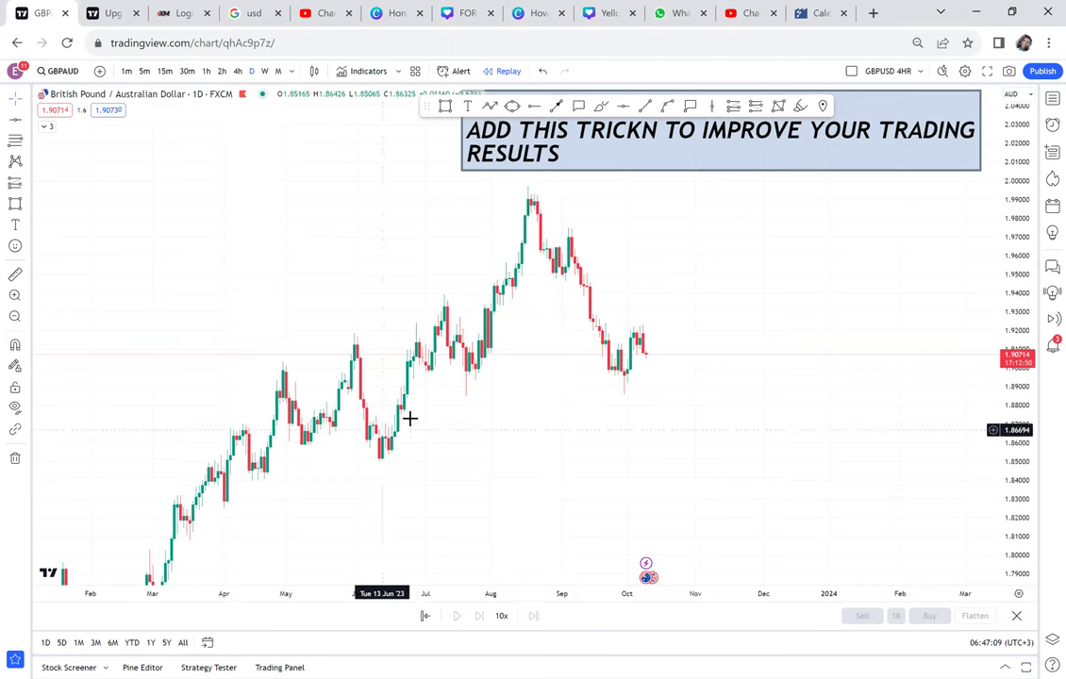
{"action": "scroll", "coordinate": [410, 416], "scroll_direction": "down", "scroll_amount": 1}
{"action": "scroll", "coordinate": [601, 317], "scroll_direction": "left", "scroll_amount": 5}
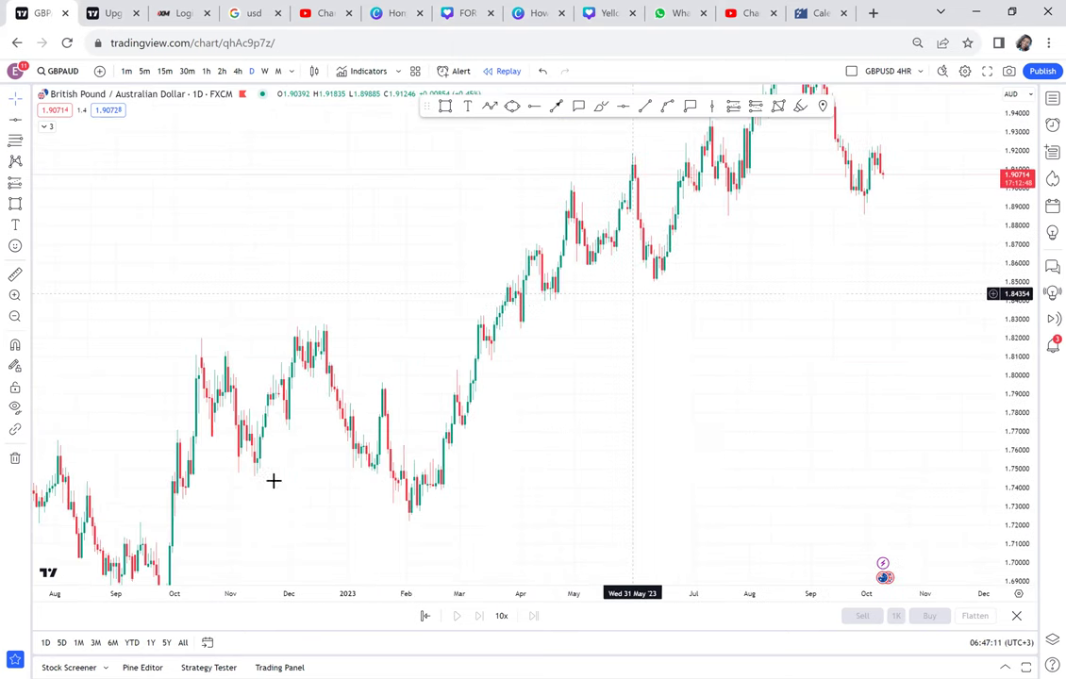
{"action": "scroll", "coordinate": [493, 250], "scroll_direction": "left", "scroll_amount": 2}
{"action": "scroll", "coordinate": [509, 396], "scroll_direction": "left", "scroll_amount": 5}
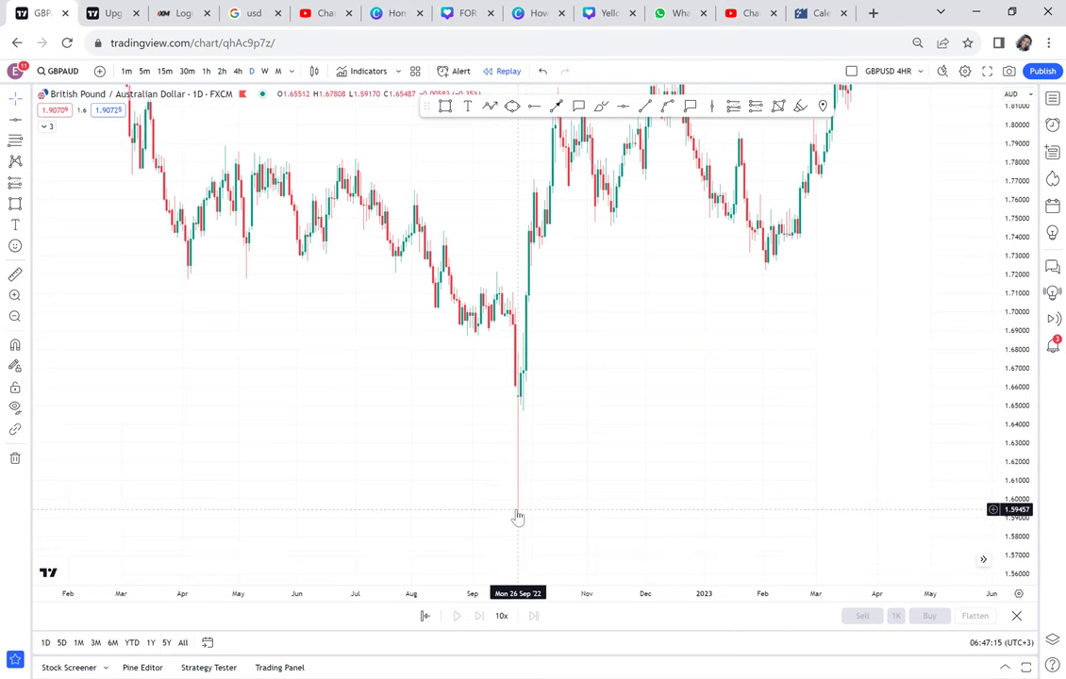
{"action": "scroll", "coordinate": [448, 579], "scroll_direction": "right", "scroll_amount": 5}
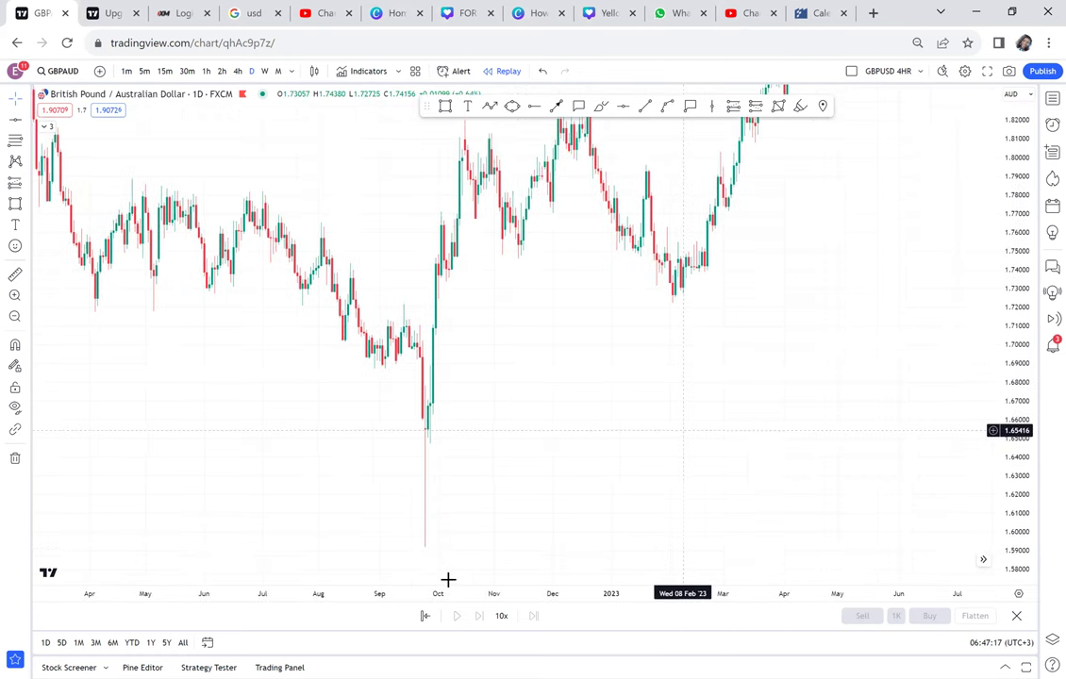
{"action": "scroll", "coordinate": [707, 342], "scroll_direction": "right", "scroll_amount": 5}
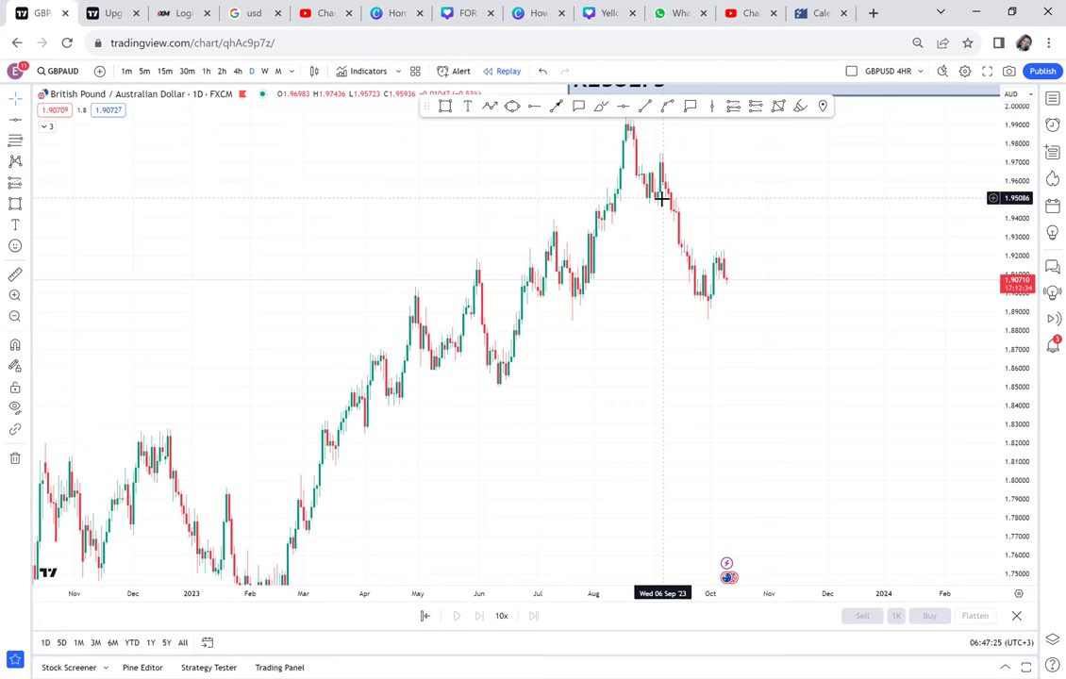
{"action": "scroll", "coordinate": [662, 288], "scroll_direction": "up", "scroll_amount": 2}
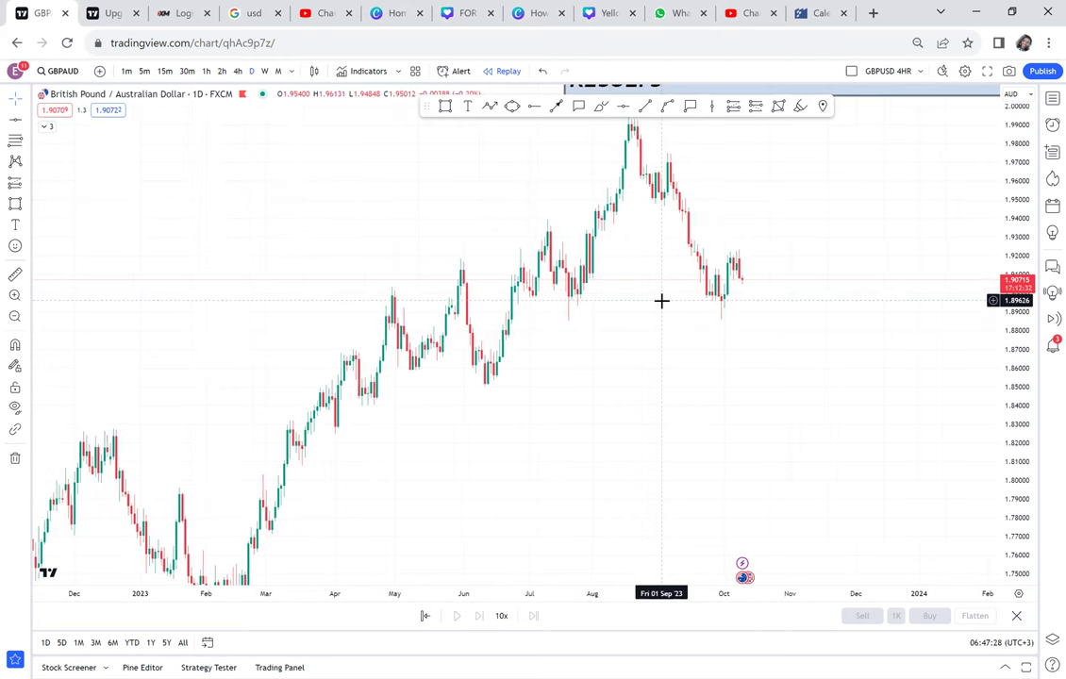
{"action": "scroll", "coordinate": [662, 300], "scroll_direction": "right", "scroll_amount": 5}
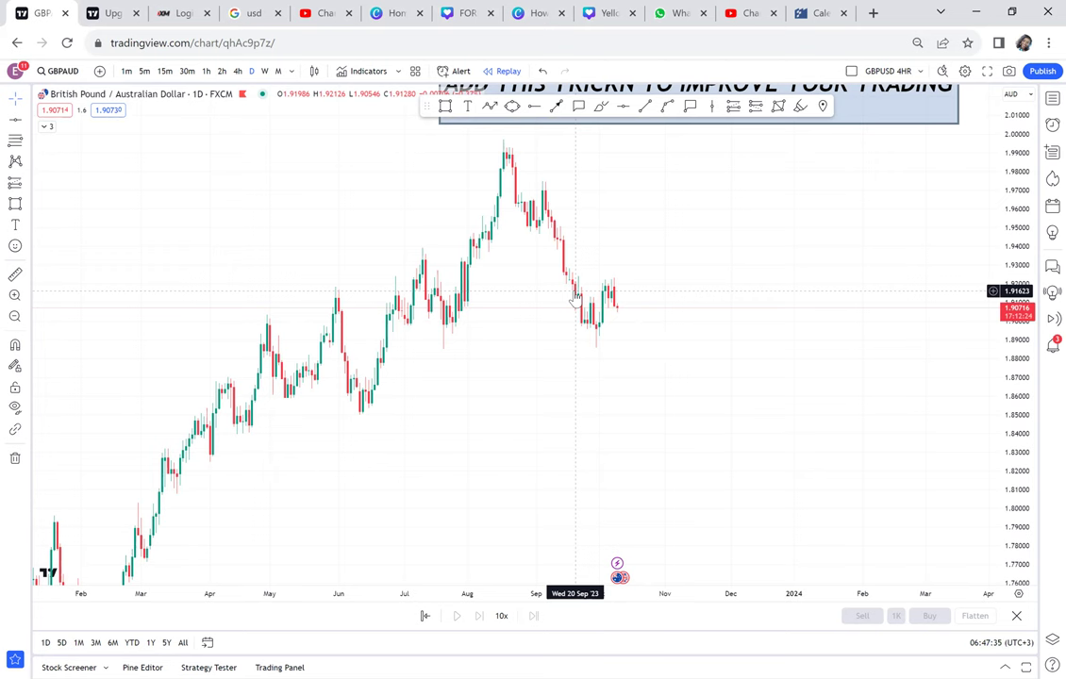
{"action": "scroll", "coordinate": [633, 247], "scroll_direction": "right", "scroll_amount": 7}
{"action": "scroll", "coordinate": [592, 185], "scroll_direction": "left", "scroll_amount": 5}
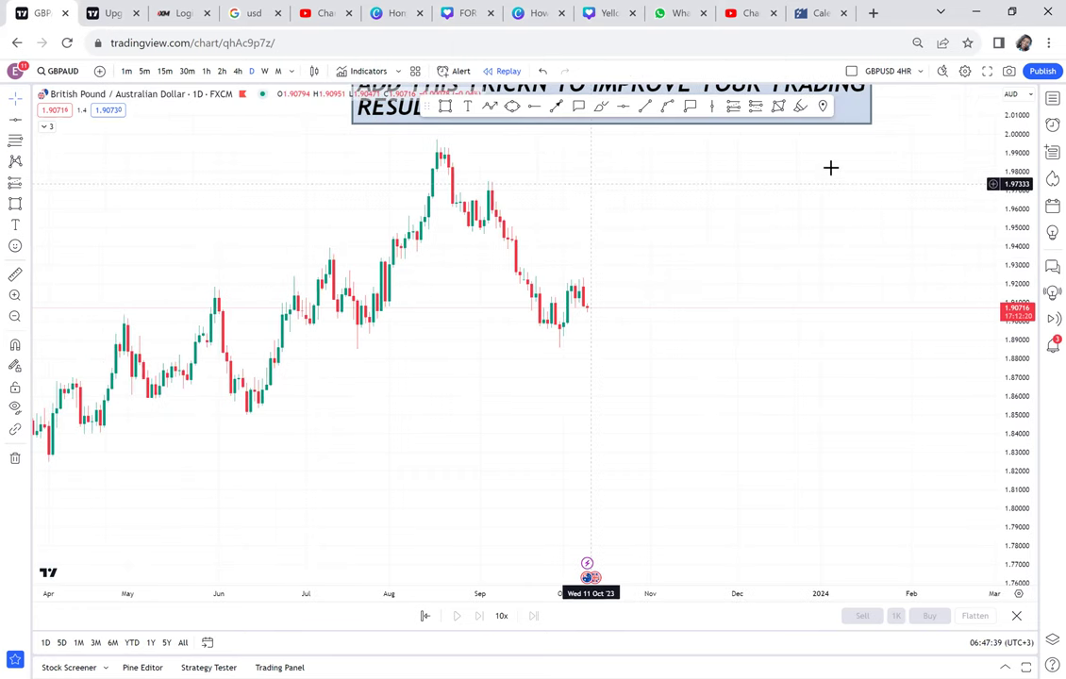
{"action": "right_click", "coordinate": [592, 186]}
{"action": "left_click", "coordinate": [647, 196]}
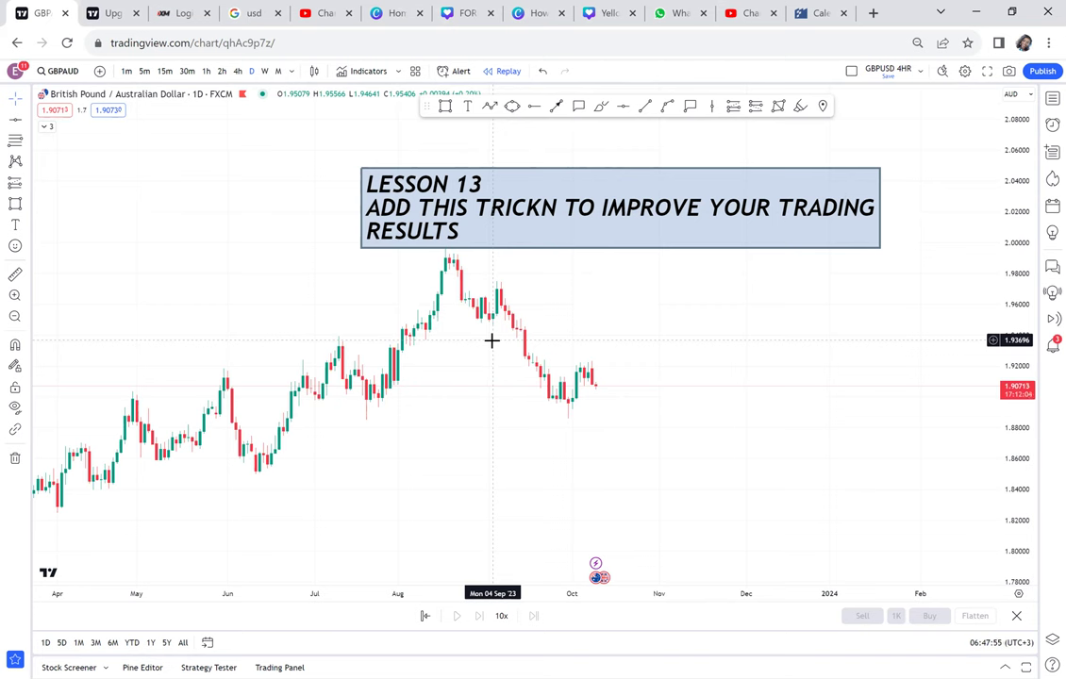
Show GBPAUD on the monthly timeframe and draw an arrow from about 2.023 down to 1.942, pointing at the September 2023 candle
{"action": "left_click", "coordinate": [274, 76]}
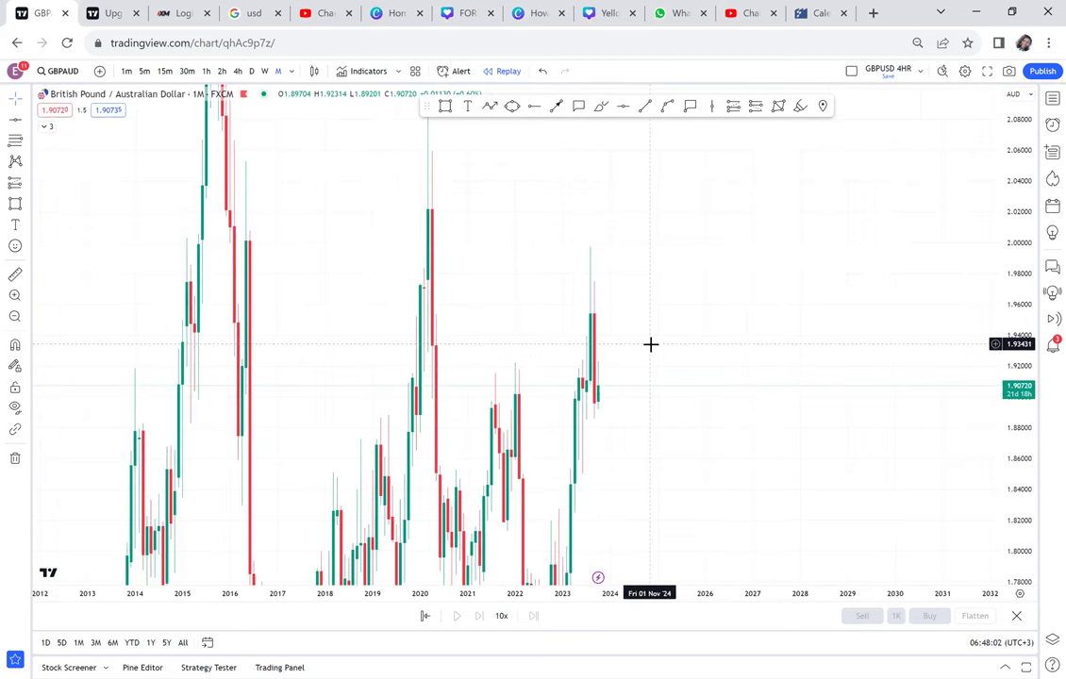
{"action": "scroll", "coordinate": [650, 344], "scroll_direction": "up", "scroll_amount": 5}
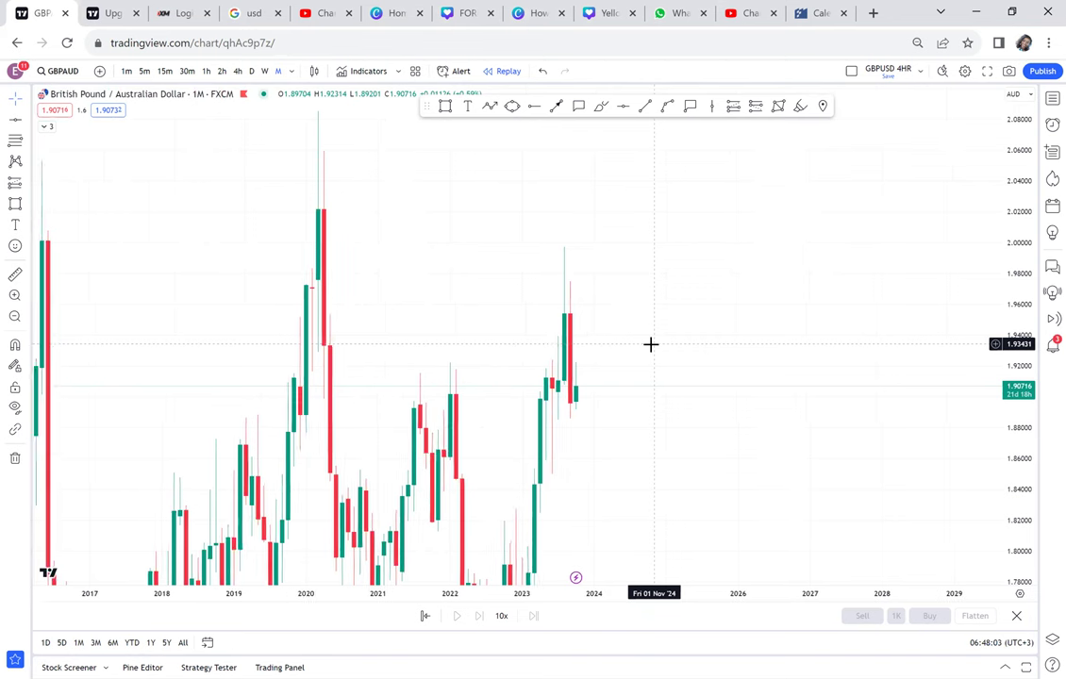
{"action": "left_click", "coordinate": [556, 107]}
{"action": "left_click_drag", "start_coordinate": [754, 206], "coordinate": [573, 332]}
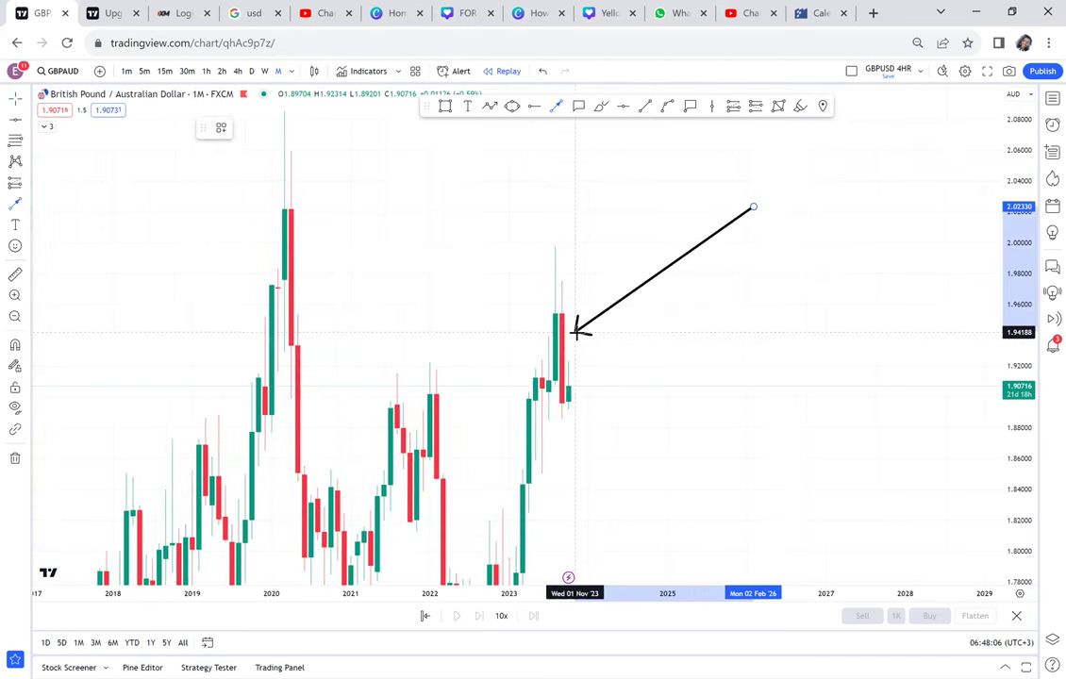
{"action": "left_click", "coordinate": [627, 359]}
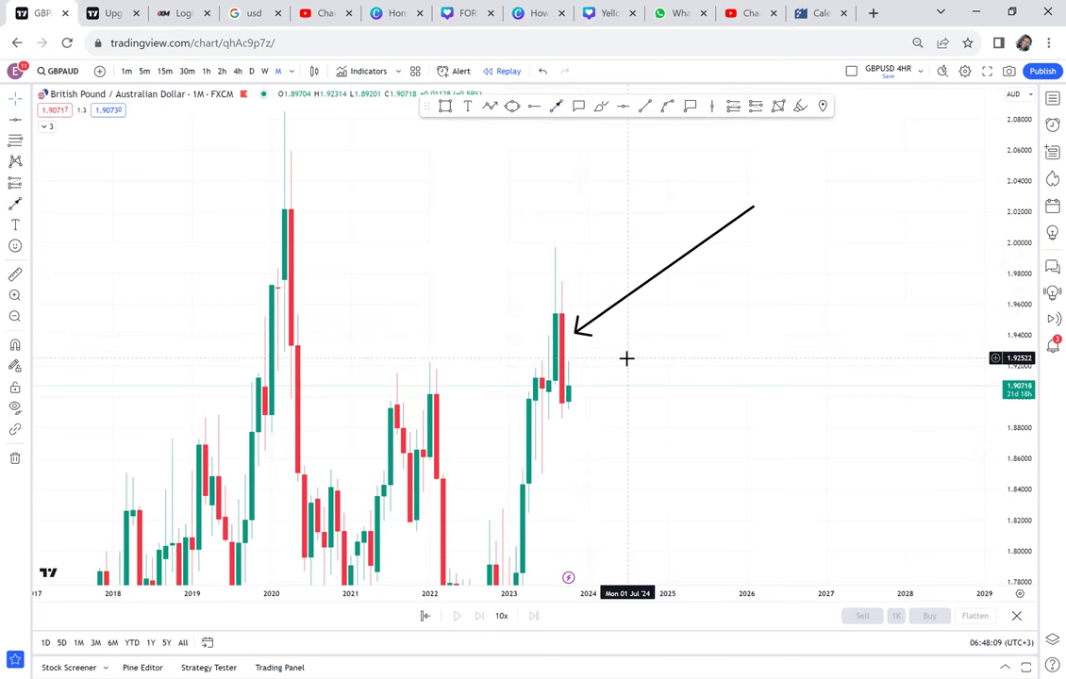
{"action": "scroll", "coordinate": [627, 358], "scroll_direction": "up", "scroll_amount": 2}
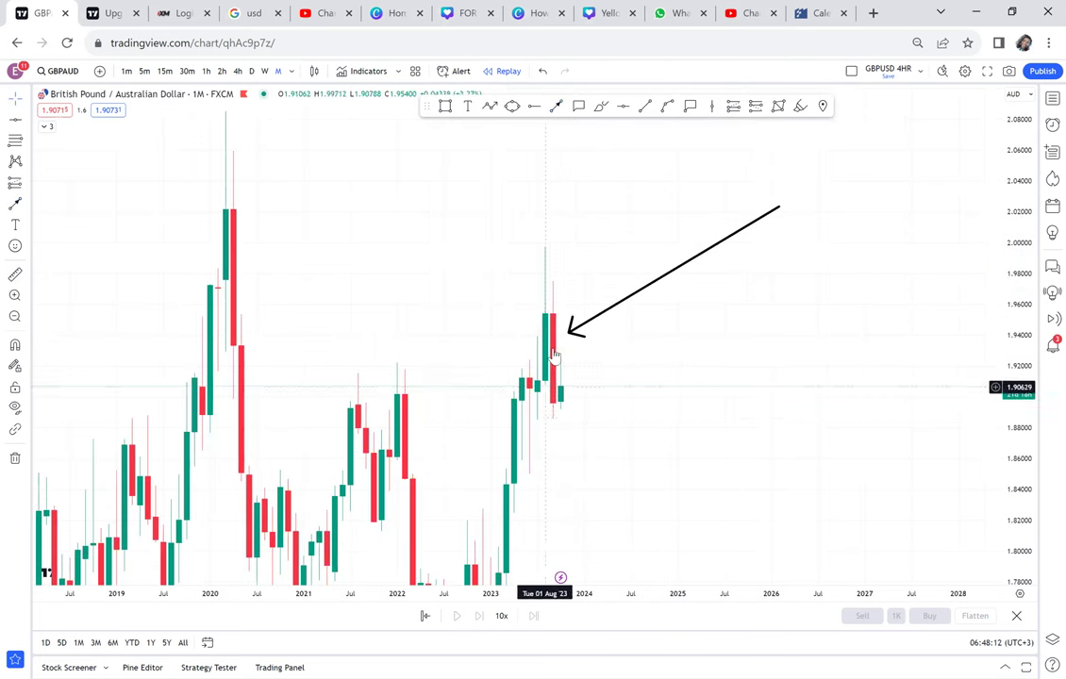
{"action": "left_click_drag", "start_coordinate": [704, 376], "coordinate": [735, 349]}
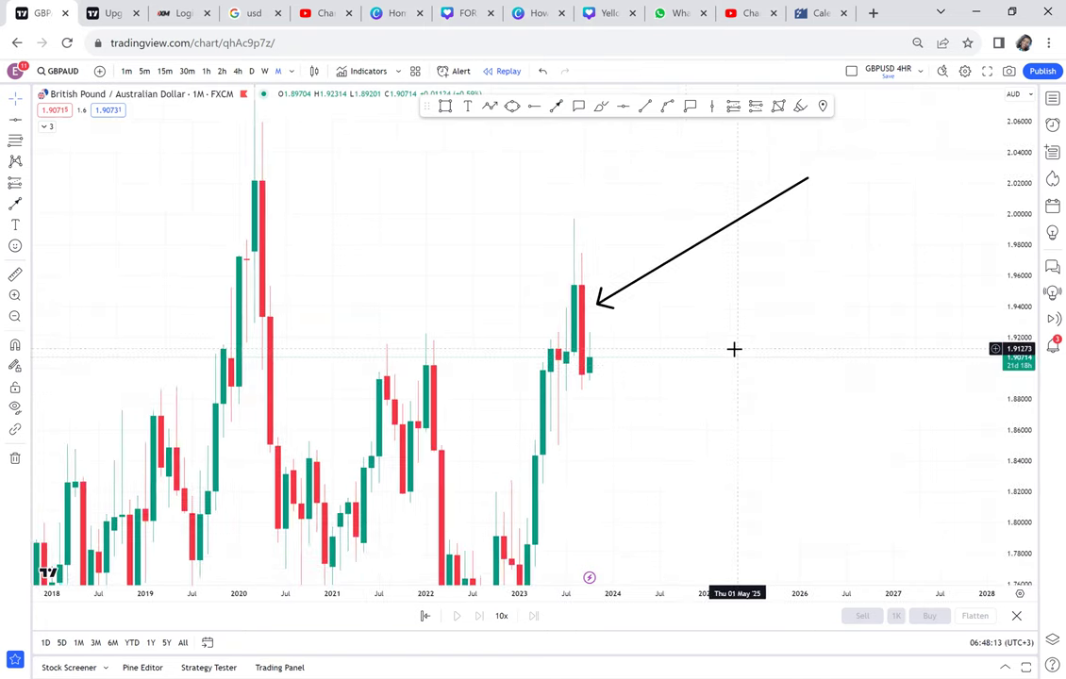
{"action": "scroll", "coordinate": [734, 349], "scroll_direction": "up", "scroll_amount": 1}
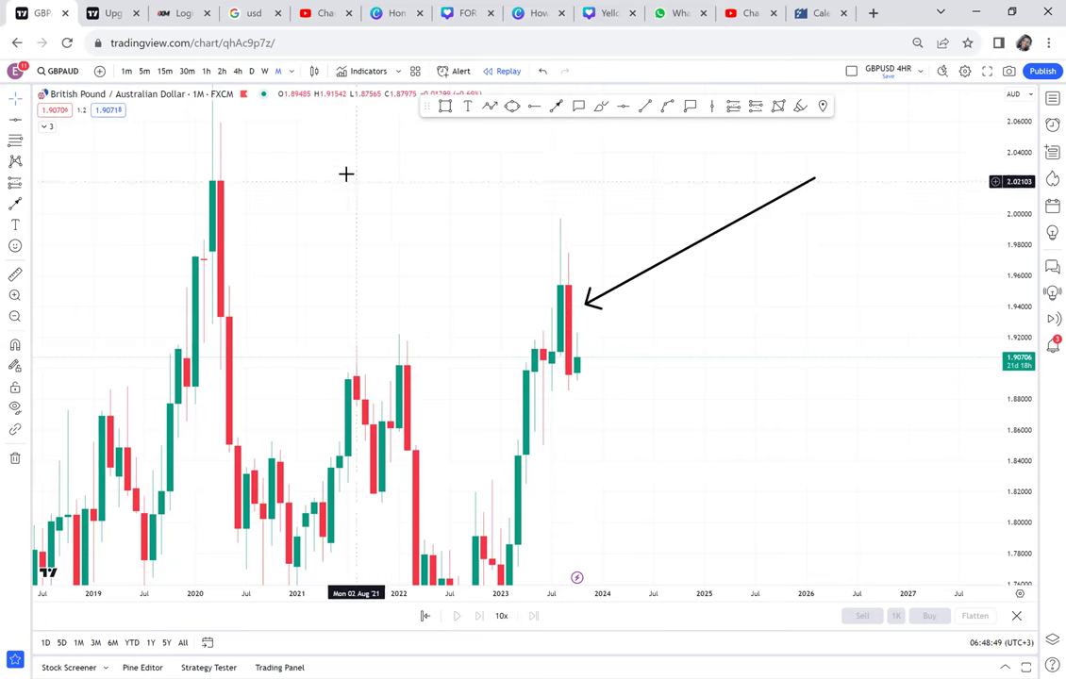
Return the chart to the daily timeframe with the May to October 2023 candles and the lesson title in view
{"action": "left_click", "coordinate": [253, 76]}
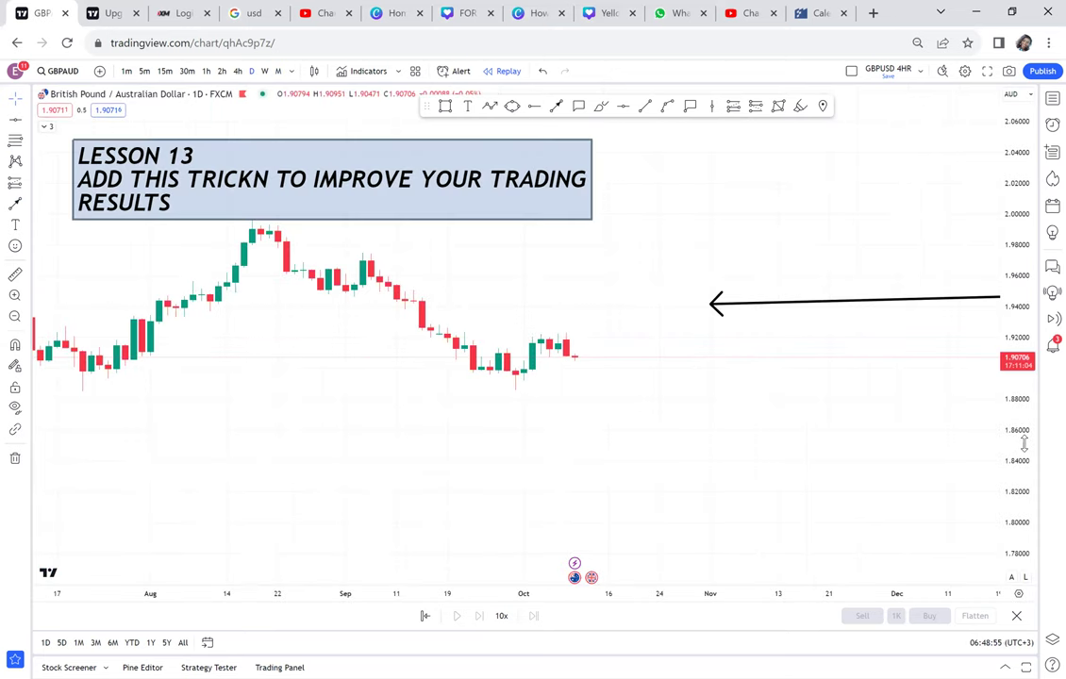
{"action": "left_click_drag", "start_coordinate": [703, 185], "coordinate": [819, 307]}
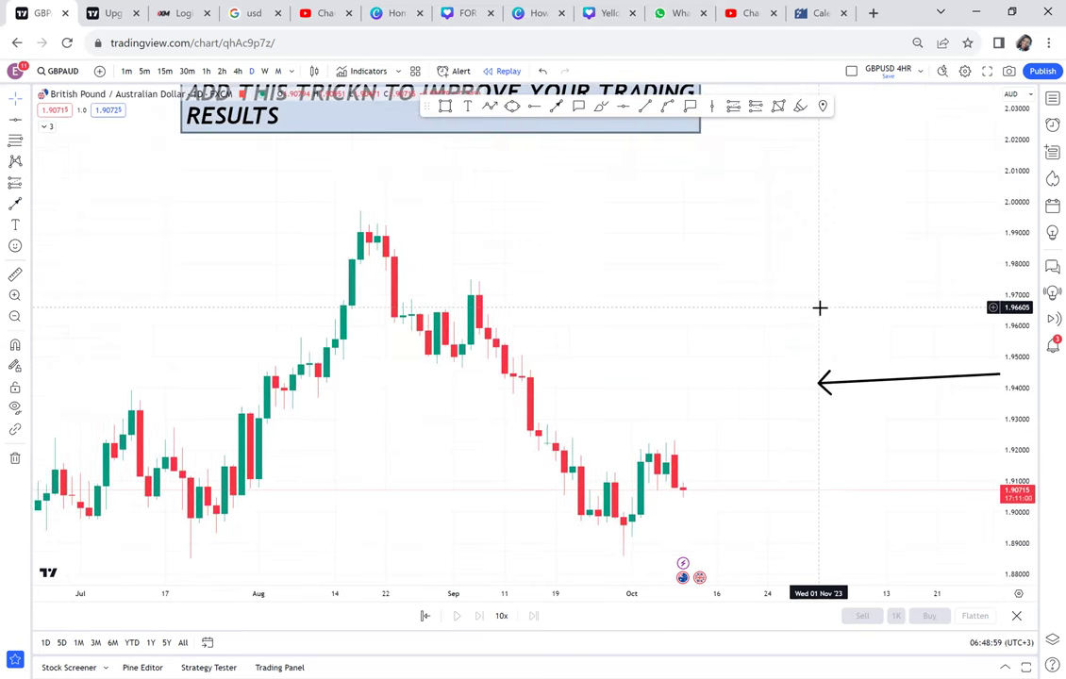
{"action": "scroll", "coordinate": [819, 307], "scroll_direction": "down", "scroll_amount": 5}
{"action": "left_click_drag", "start_coordinate": [808, 293], "coordinate": [788, 241]}
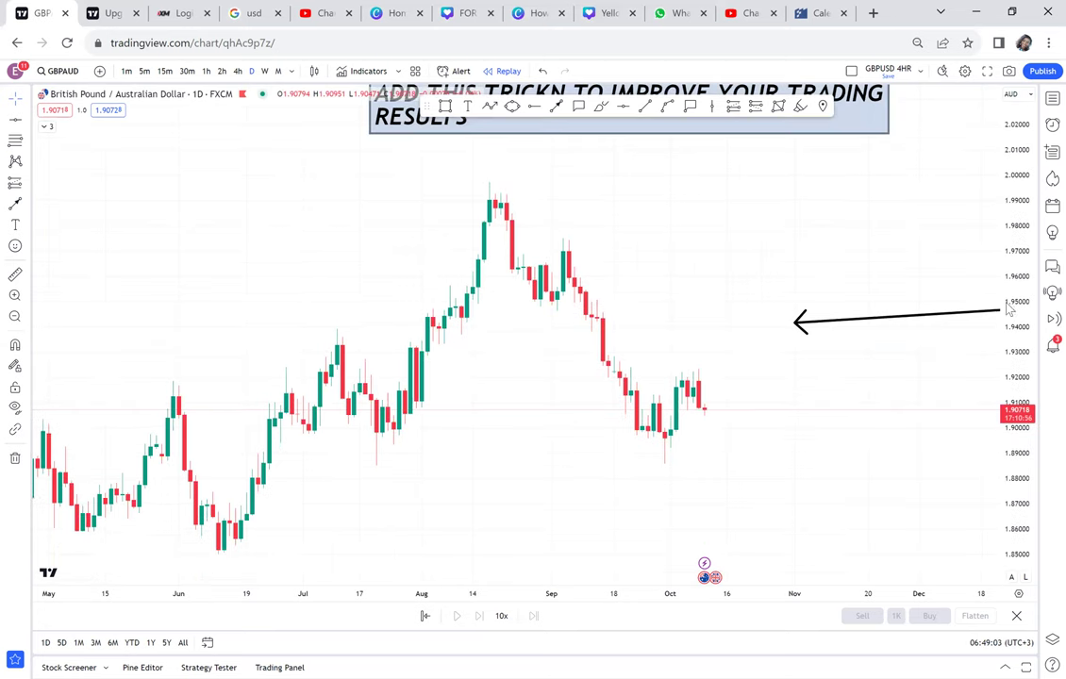
{"action": "scroll", "coordinate": [843, 250], "scroll_direction": "down", "scroll_amount": 2}
{"action": "left_click_drag", "start_coordinate": [717, 302], "coordinate": [591, 383]}
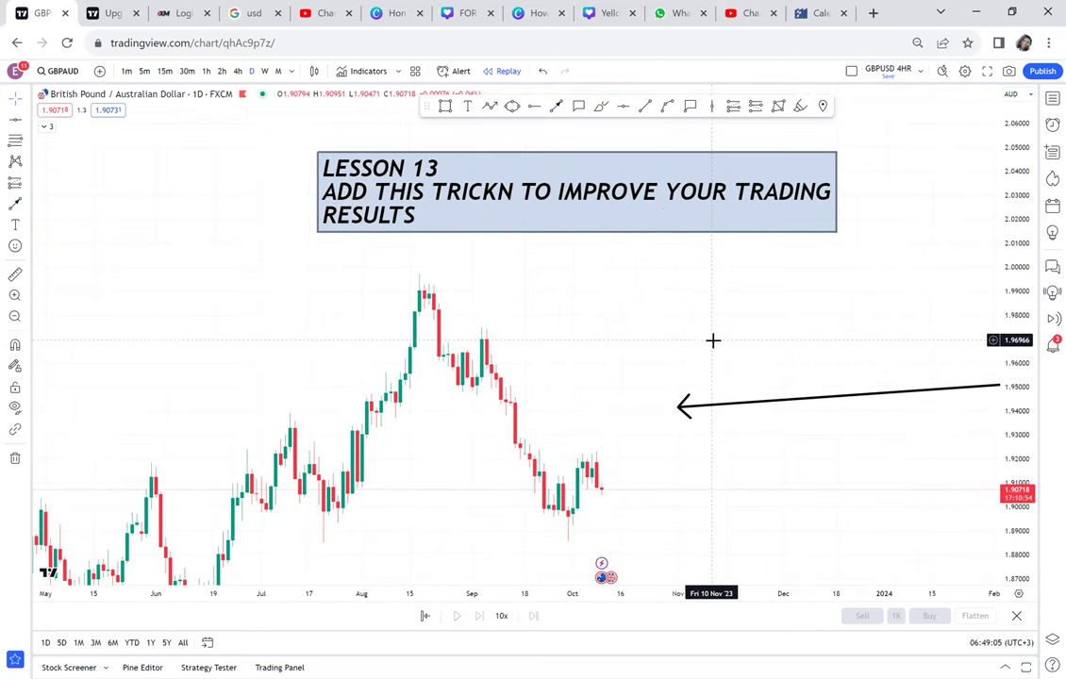
Move the lesson title box slightly lower and earlier, anchoring it at about 2.0395 on 12 Jul '23
{"action": "left_click", "coordinate": [641, 229]}
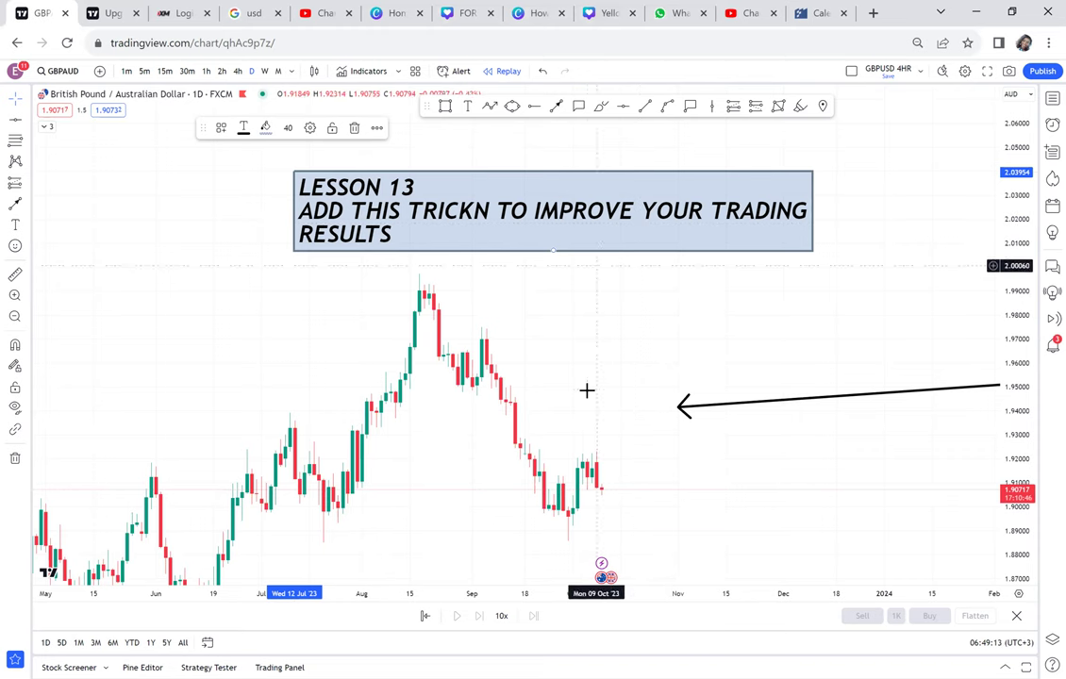
{"action": "left_click_drag", "start_coordinate": [595, 373], "coordinate": [592, 305]}
{"action": "scroll", "coordinate": [591, 305], "scroll_direction": "down", "scroll_amount": 1}
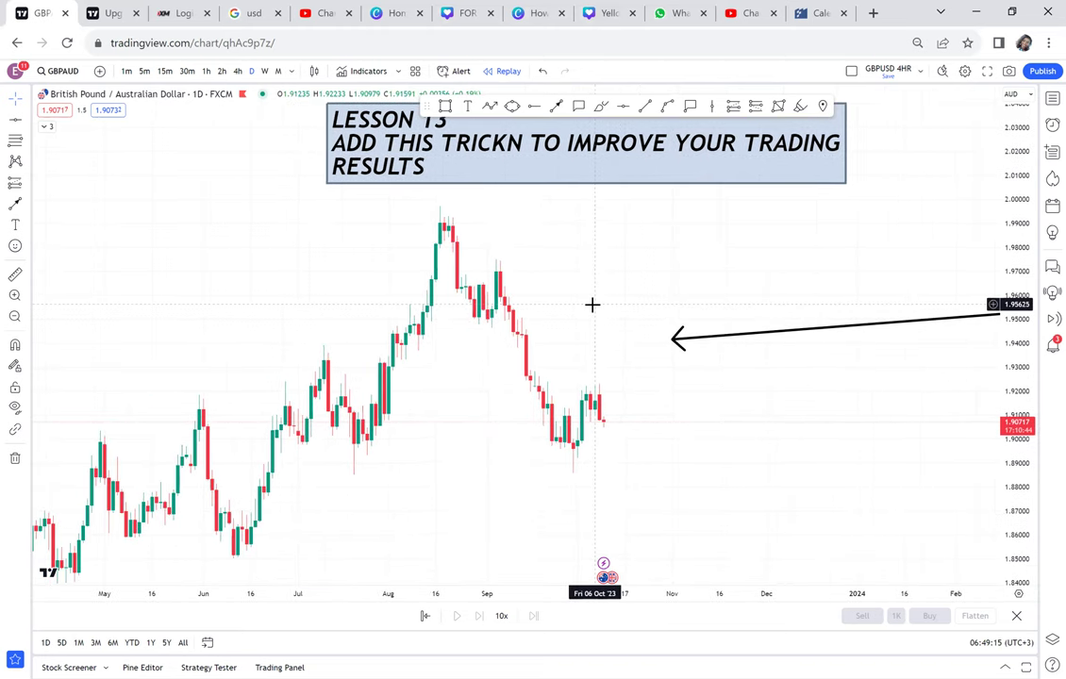
{"action": "scroll", "coordinate": [591, 305], "scroll_direction": "down", "scroll_amount": 1}
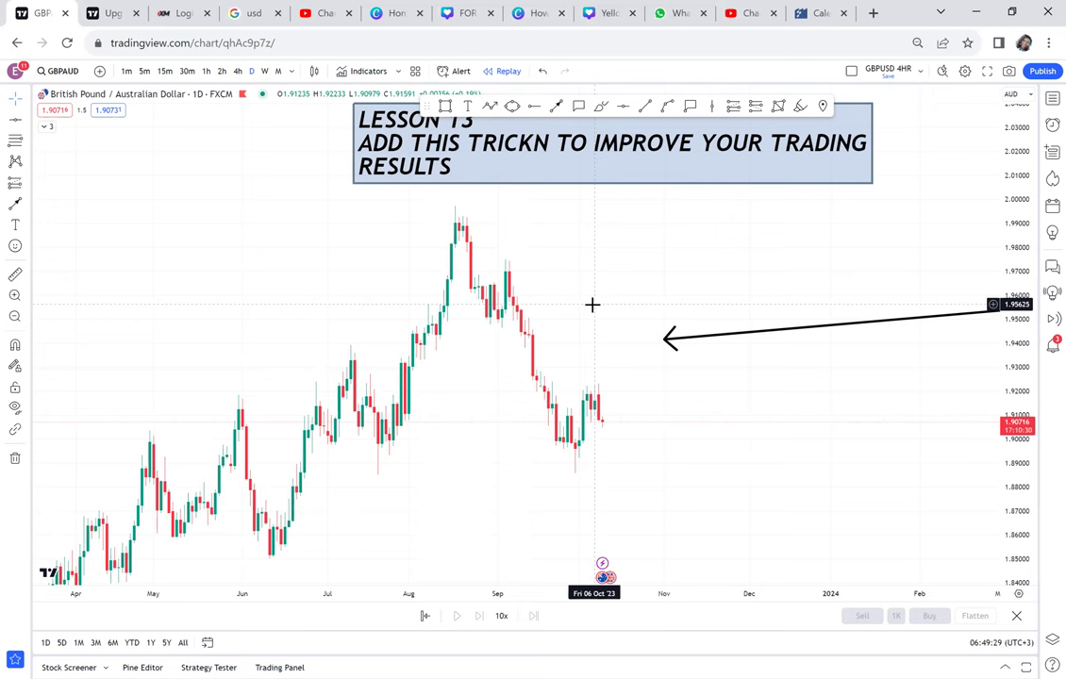
Draw a rectangle over the July and October 2023 lows, from about 1.885 to 1.895, extending from late June to mid-November
{"action": "scroll", "coordinate": [549, 374], "scroll_direction": "up", "scroll_amount": 1}
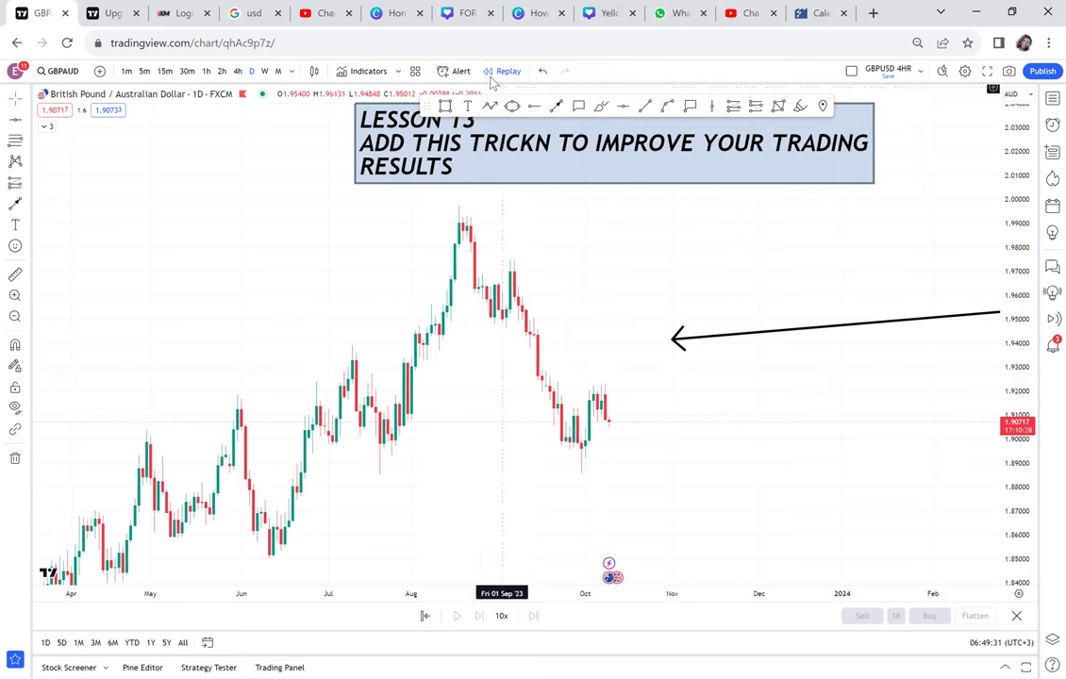
{"action": "left_click", "coordinate": [446, 106]}
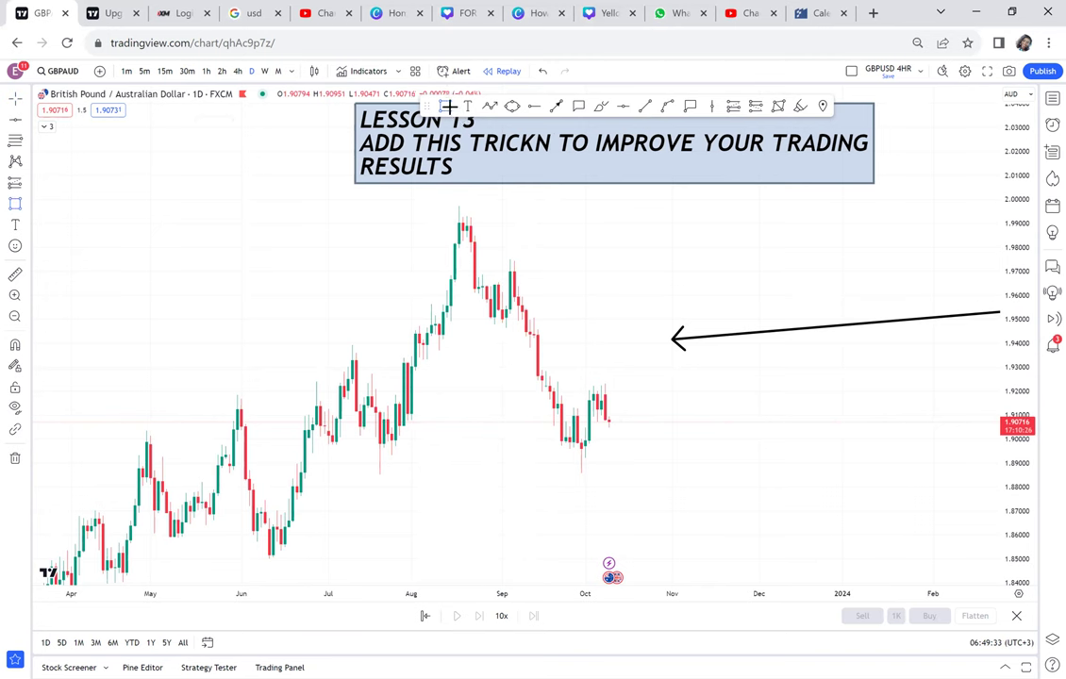
{"action": "left_click", "coordinate": [305, 452]}
{"action": "left_click", "coordinate": [688, 465]}
{"action": "left_click_drag", "start_coordinate": [695, 472], "coordinate": [704, 475]}
{"action": "left_click", "coordinate": [769, 430]}
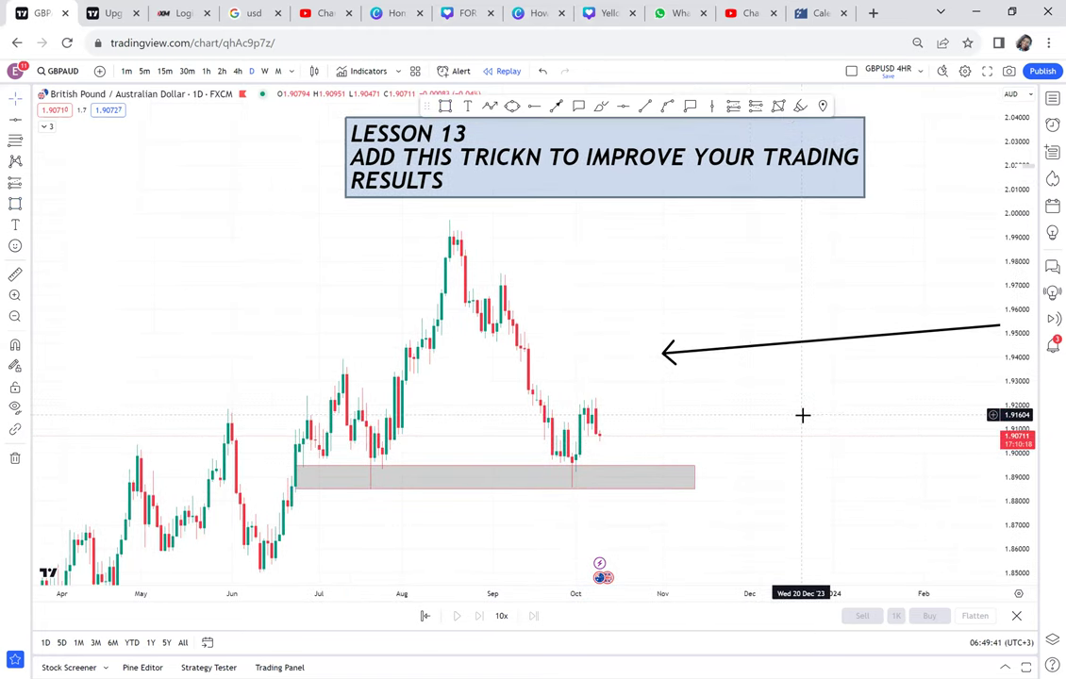
Label the support rectangle with the saved POSSIBLE DOUBLE BOTTOM text template and centre the label inside the zone
{"action": "left_click", "coordinate": [468, 106]}
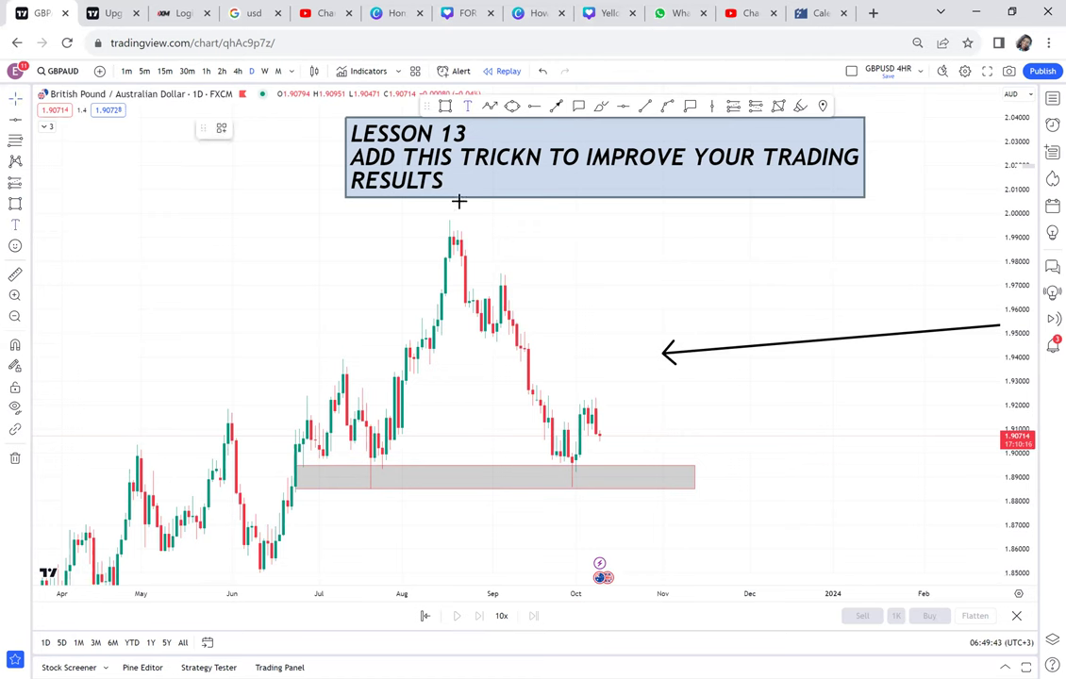
{"action": "left_click", "coordinate": [404, 477]}
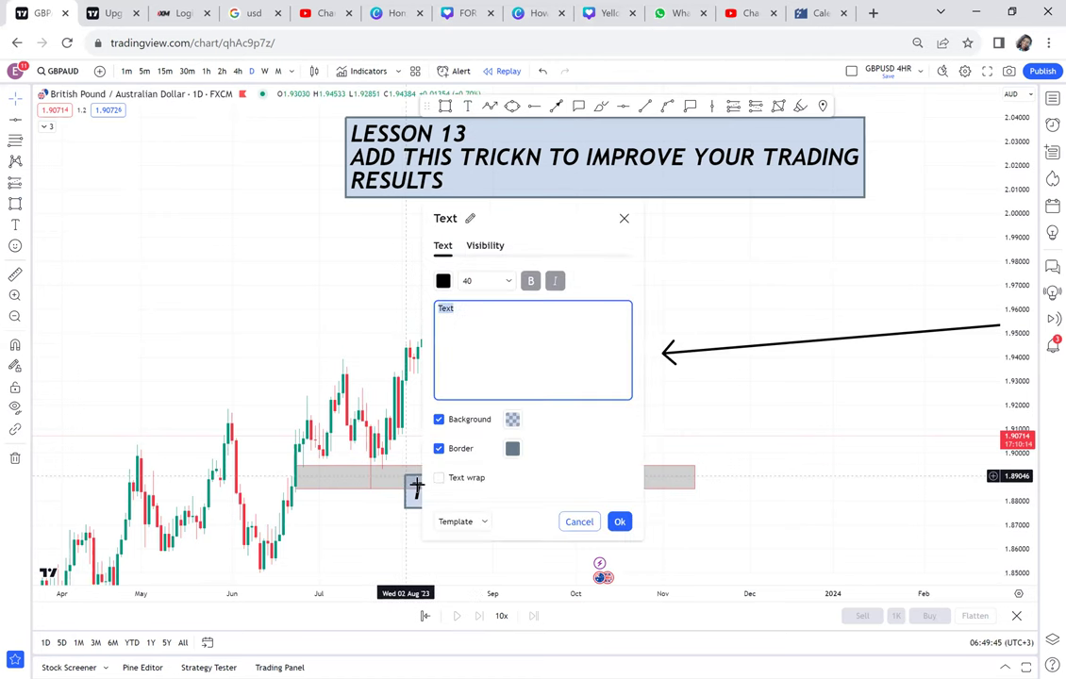
{"action": "left_click", "coordinate": [485, 523]}
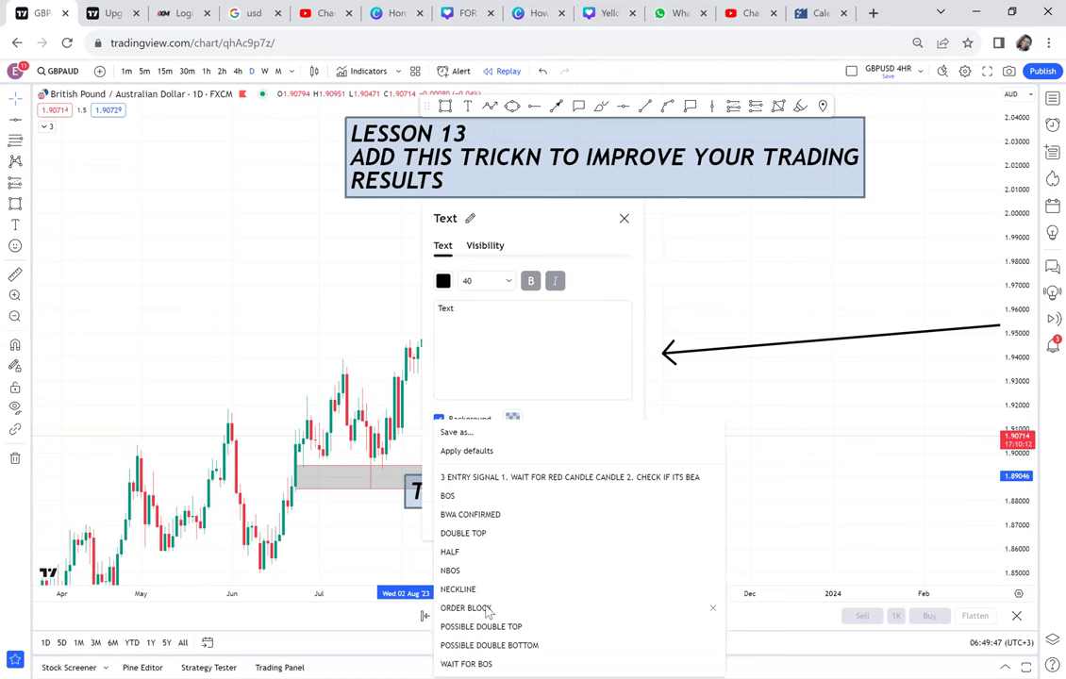
{"action": "left_click", "coordinate": [490, 645]}
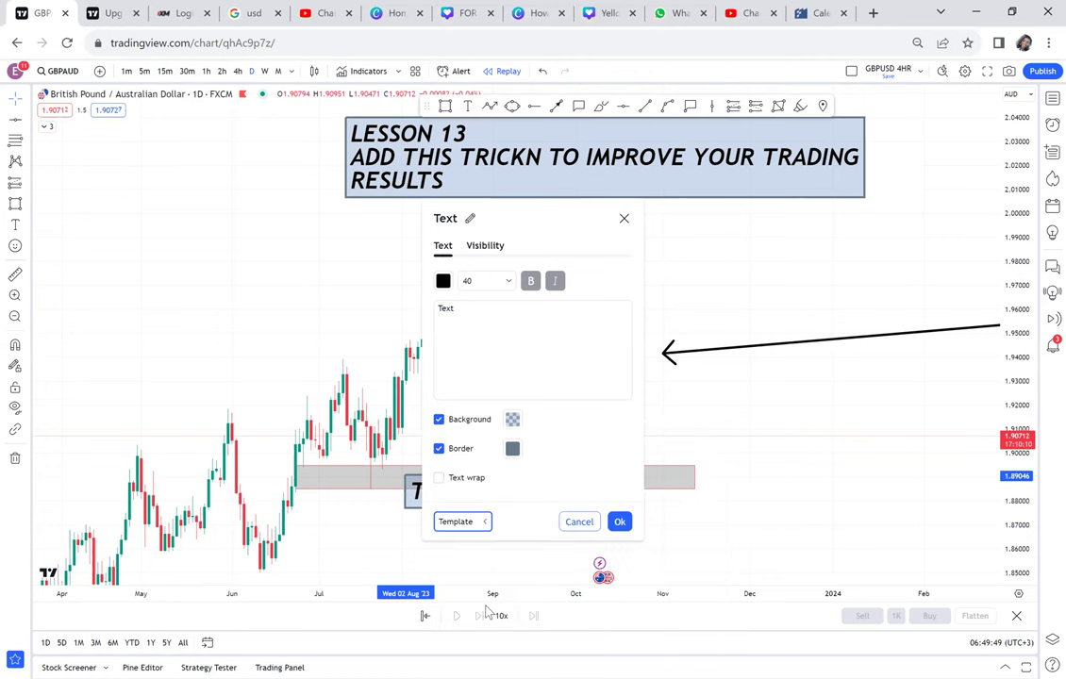
{"action": "key", "text": "Return"}
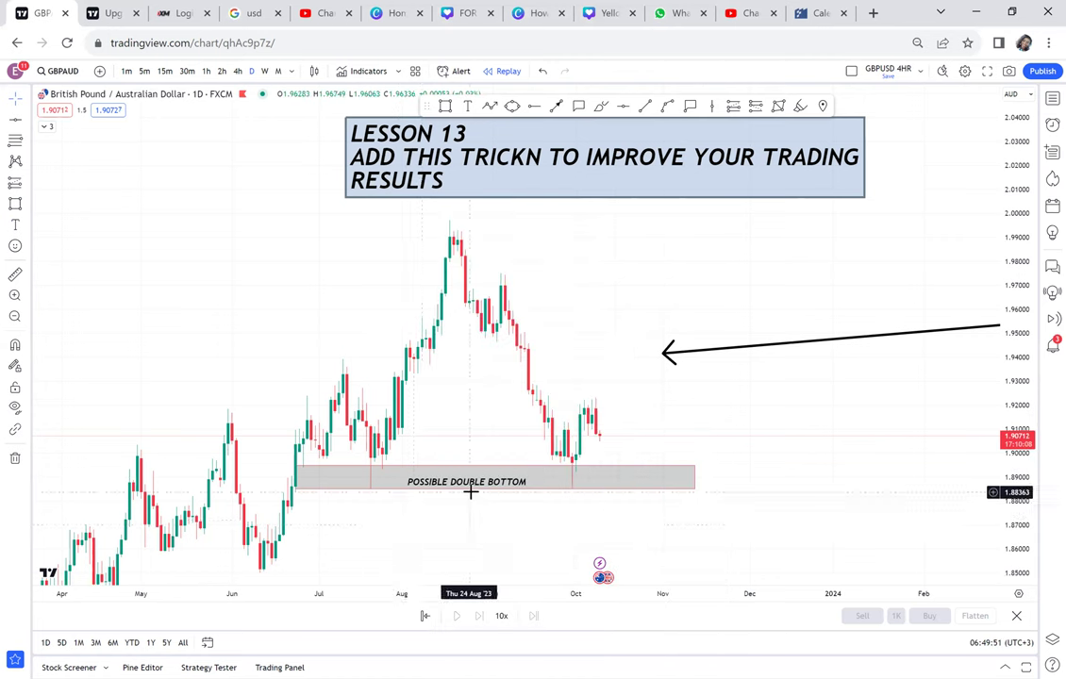
{"action": "left_click_drag", "start_coordinate": [478, 481], "coordinate": [486, 477]}
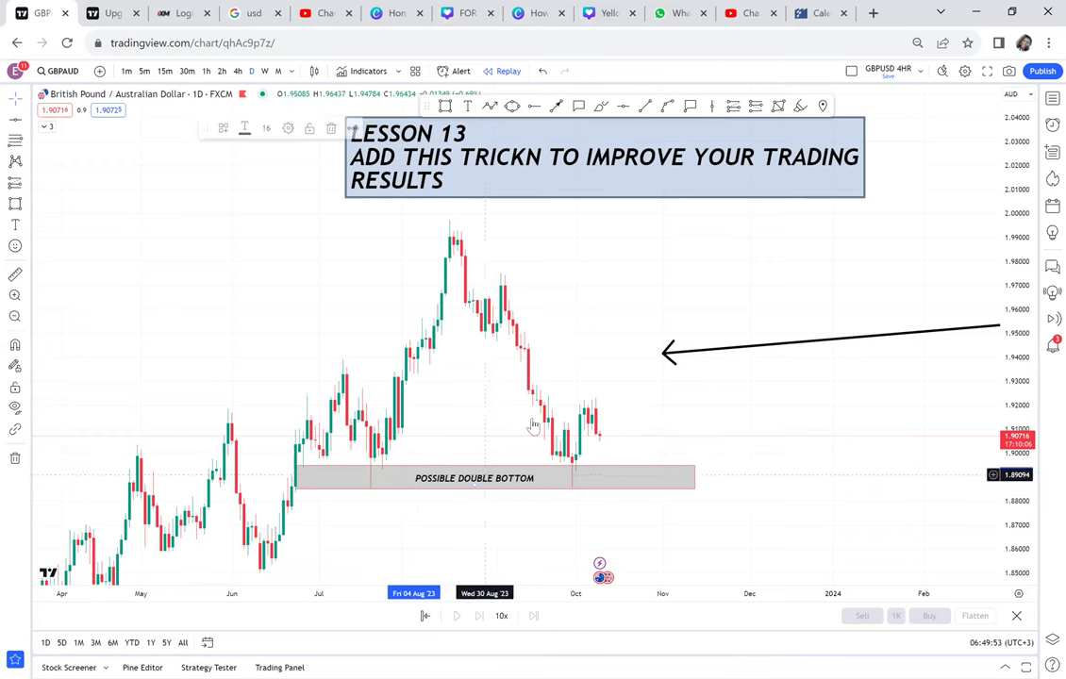
Move the lesson title box higher and earlier, with its upper edge at about 2.059, and delete the black arrow
{"action": "left_click_drag", "start_coordinate": [540, 200], "coordinate": [516, 216]}
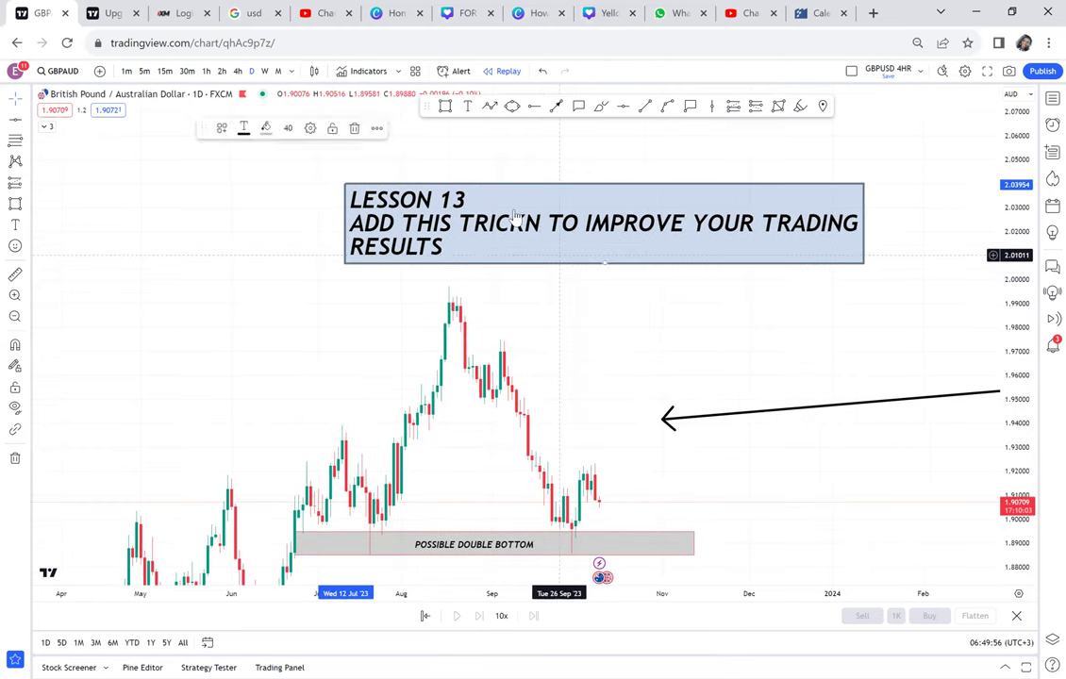
{"action": "left_click", "coordinate": [766, 413]}
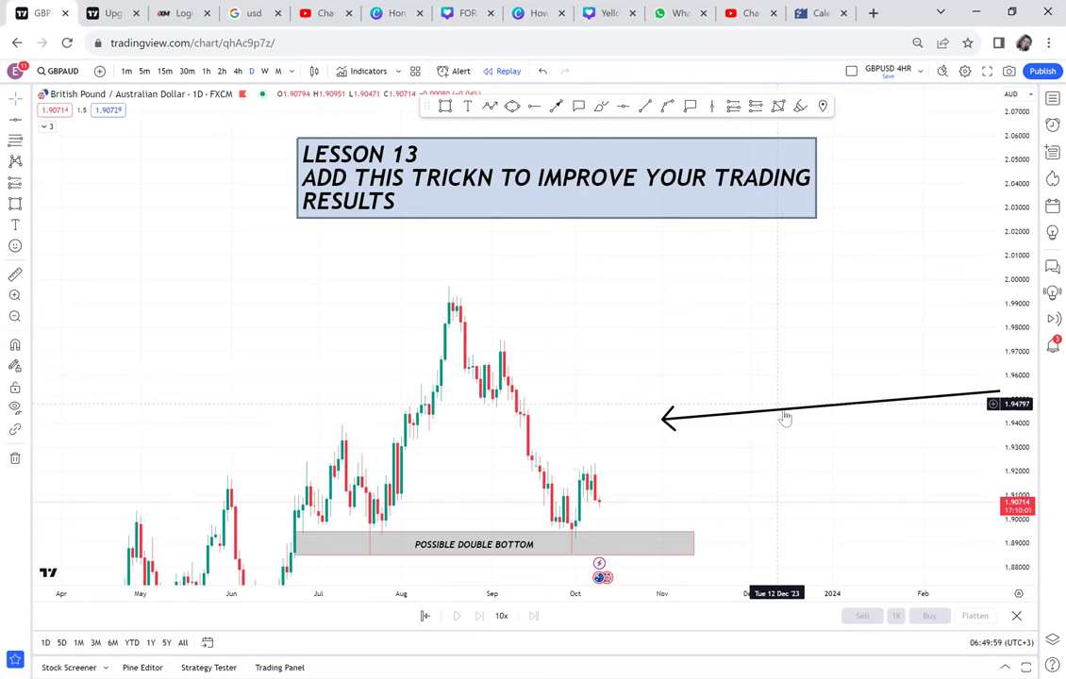
{"action": "key", "text": "Delete"}
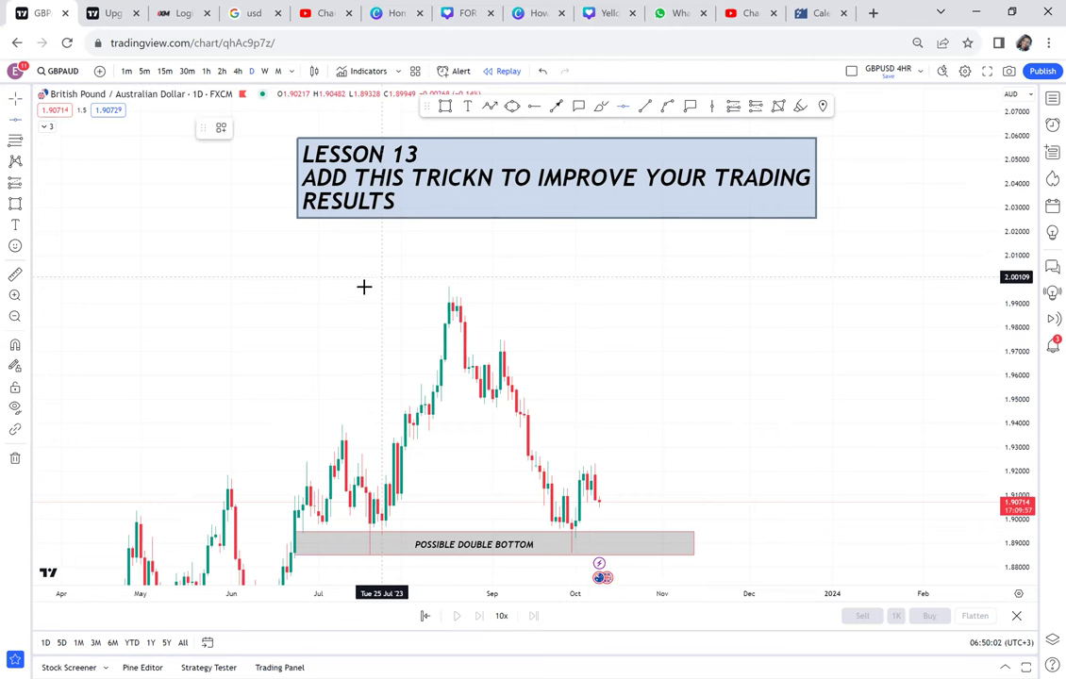
Place a horizontal line on the August 2023 peak at 1.99744 and measure the price range up to it from the support zone's lower edge
{"action": "key", "text": "alt+h"}
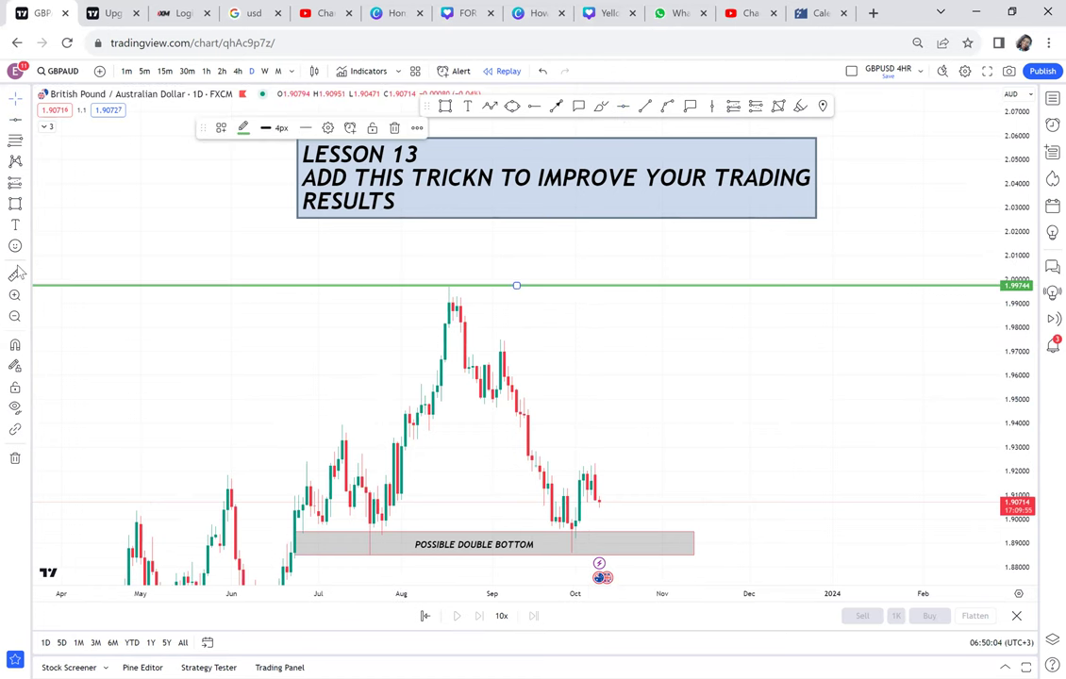
{"action": "left_click", "coordinate": [15, 274]}
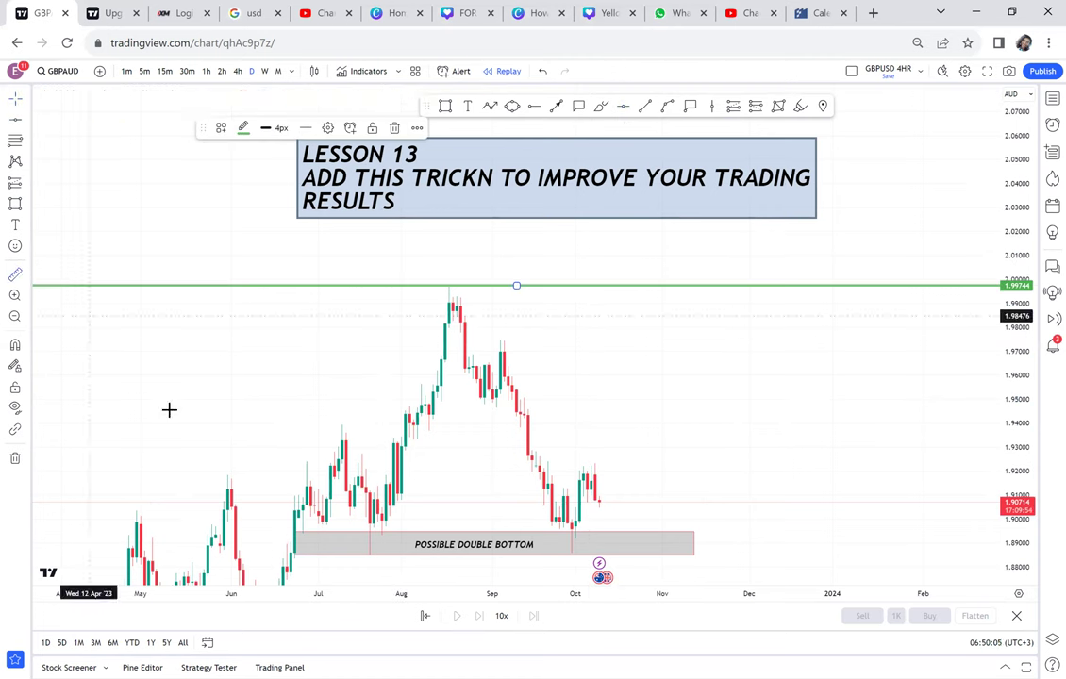
{"action": "left_click", "coordinate": [319, 551]}
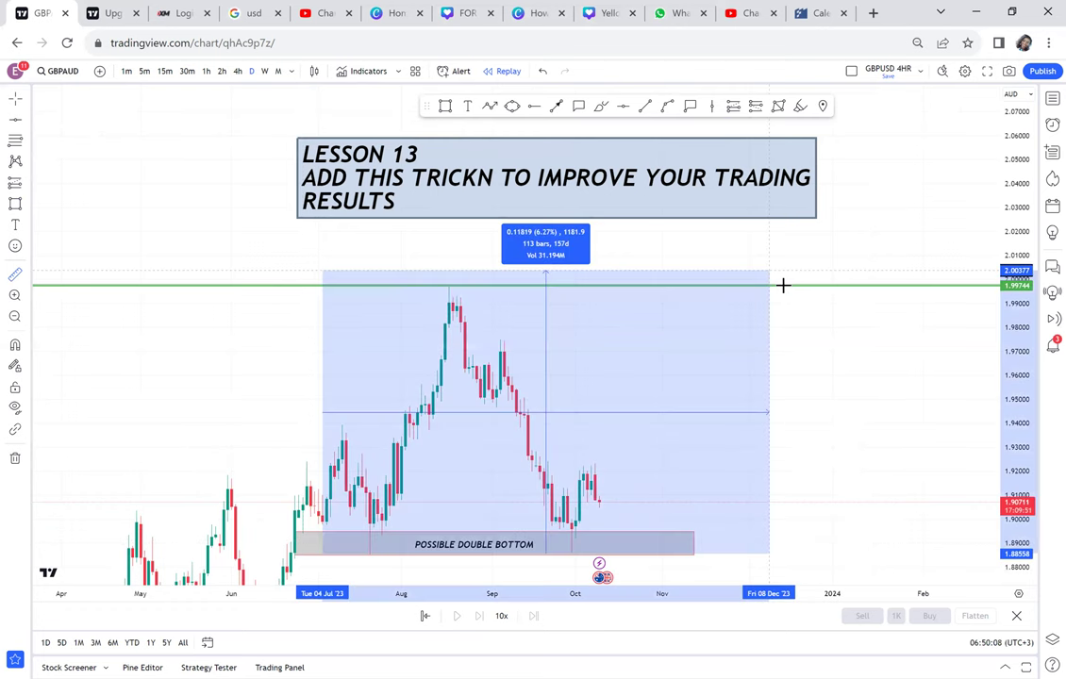
{"action": "left_click", "coordinate": [785, 286]}
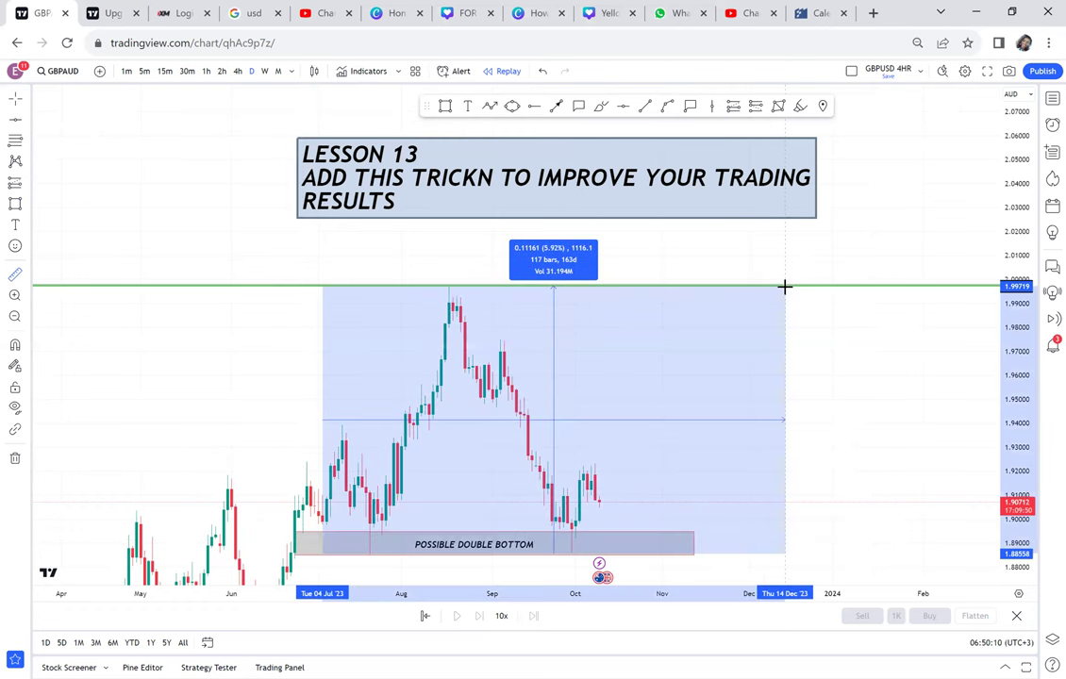
Add a horizontal line at 1.94187, halfway through the measured range, and recolour the line on the August peak red
{"action": "left_click", "coordinate": [622, 107]}
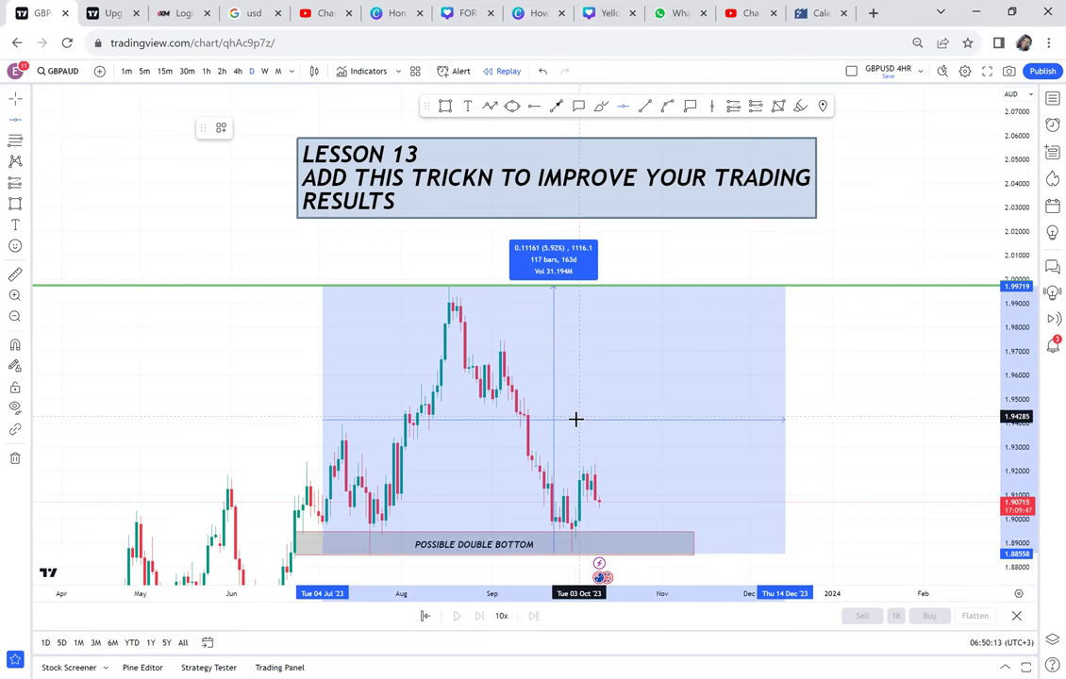
{"action": "left_click", "coordinate": [516, 418]}
{"action": "left_click", "coordinate": [593, 292]}
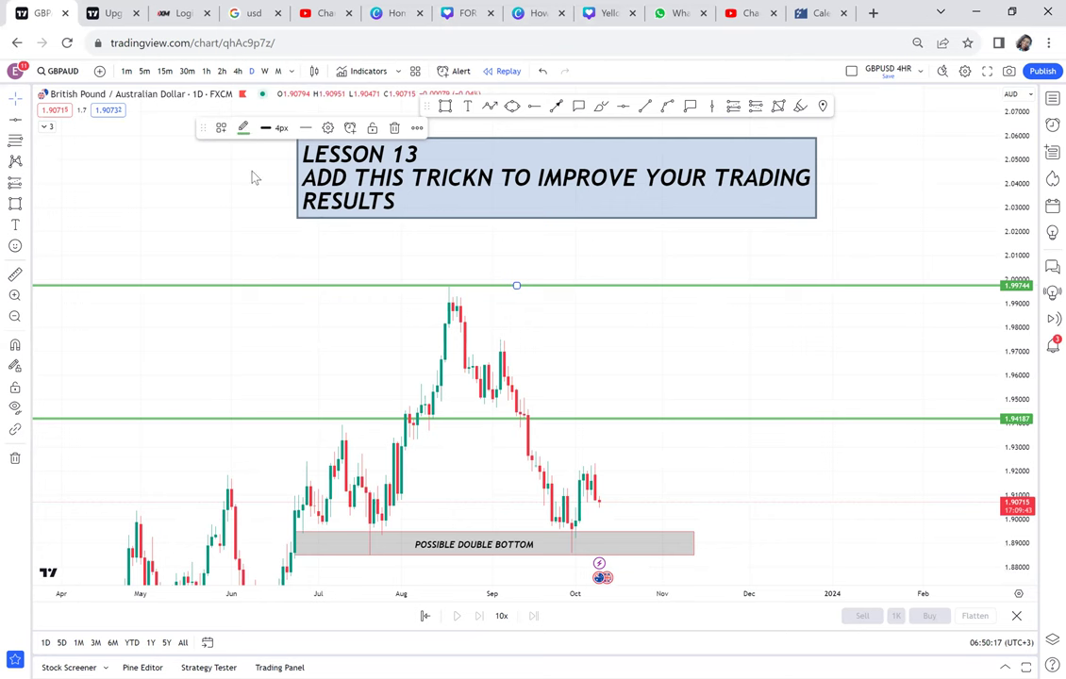
{"action": "left_click", "coordinate": [244, 128]}
{"action": "left_click", "coordinate": [245, 167]}
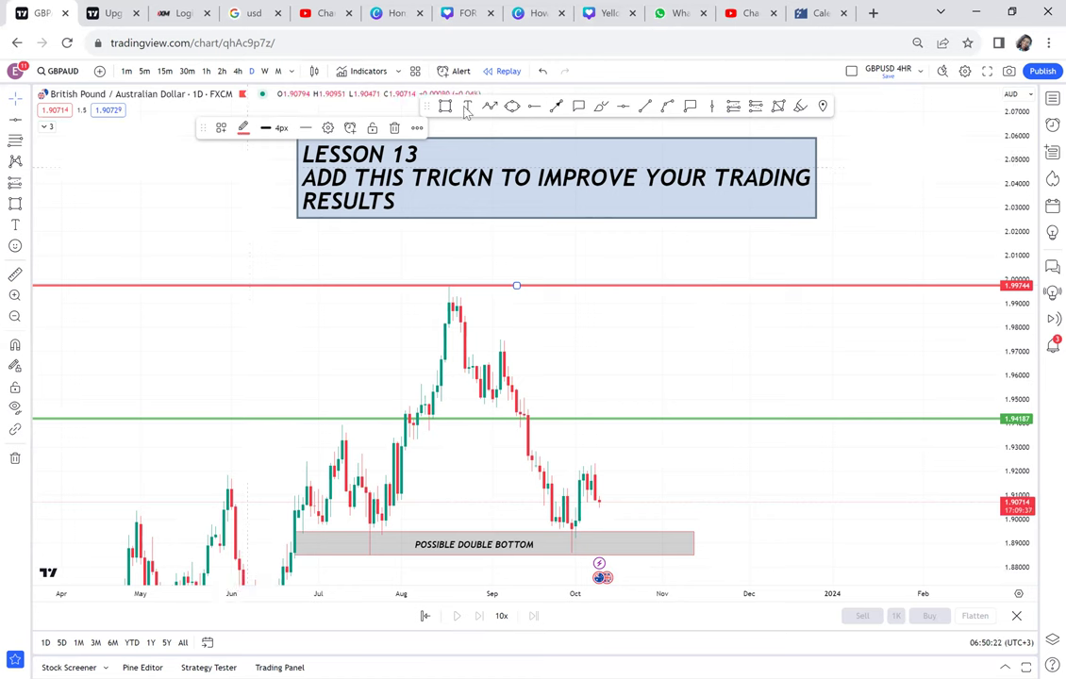
Start a text label at about 2.005, just above the red line on the August peak, and open the saved text templates
{"action": "left_click", "coordinate": [444, 274]}
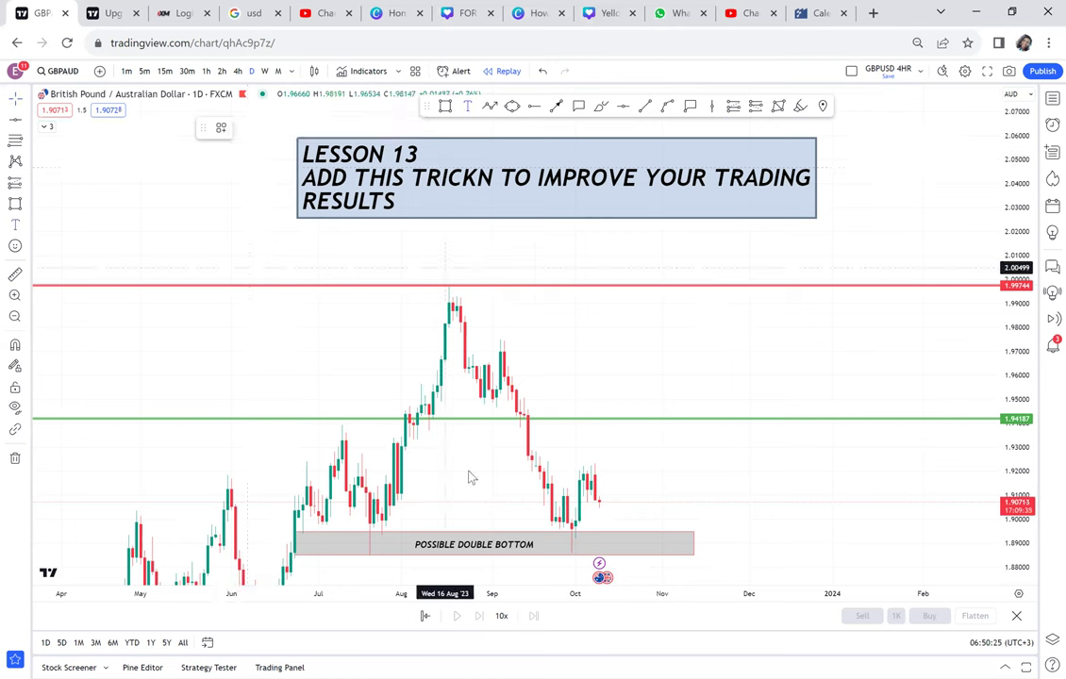
{"action": "left_click", "coordinate": [472, 479]}
{"action": "left_click", "coordinate": [479, 519]}
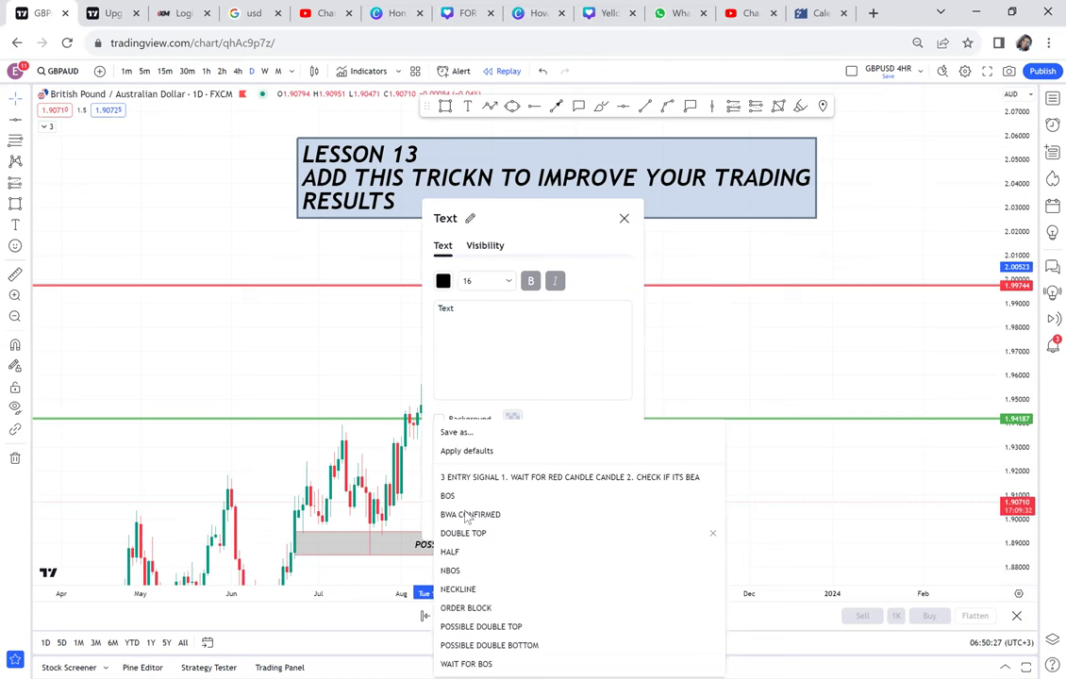
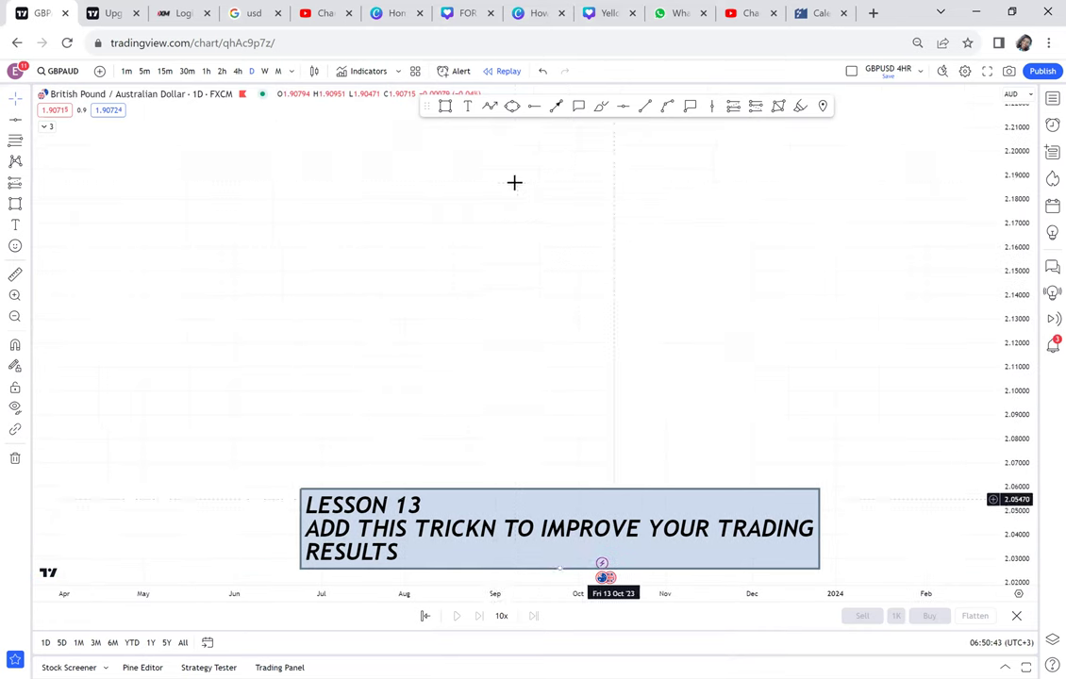
Sketch a W-shaped double-bottom path above the lesson title, from about 2.199 to two lows near 2.10, rising in steps to about 2.201
{"action": "left_click", "coordinate": [490, 105]}
{"action": "left_click", "coordinate": [333, 155]}
{"action": "double_click", "coordinate": [428, 393]}
{"action": "left_click", "coordinate": [464, 265]}
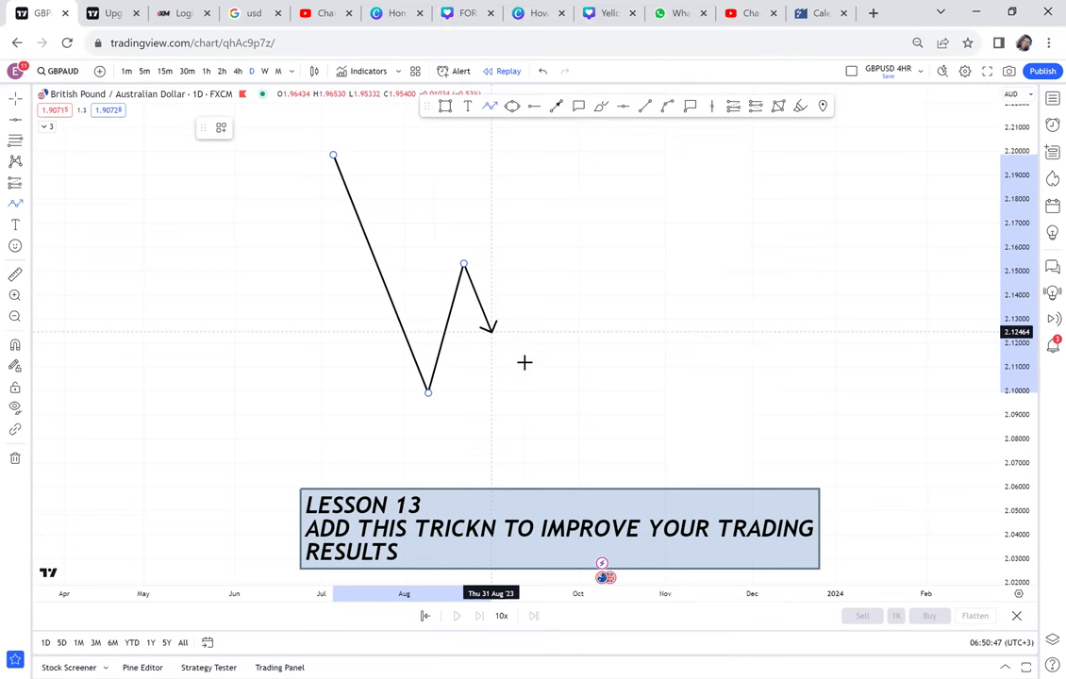
{"action": "left_click", "coordinate": [515, 396]}
{"action": "left_click", "coordinate": [532, 318]}
{"action": "left_click", "coordinate": [546, 328]}
{"action": "left_click", "coordinate": [563, 242]}
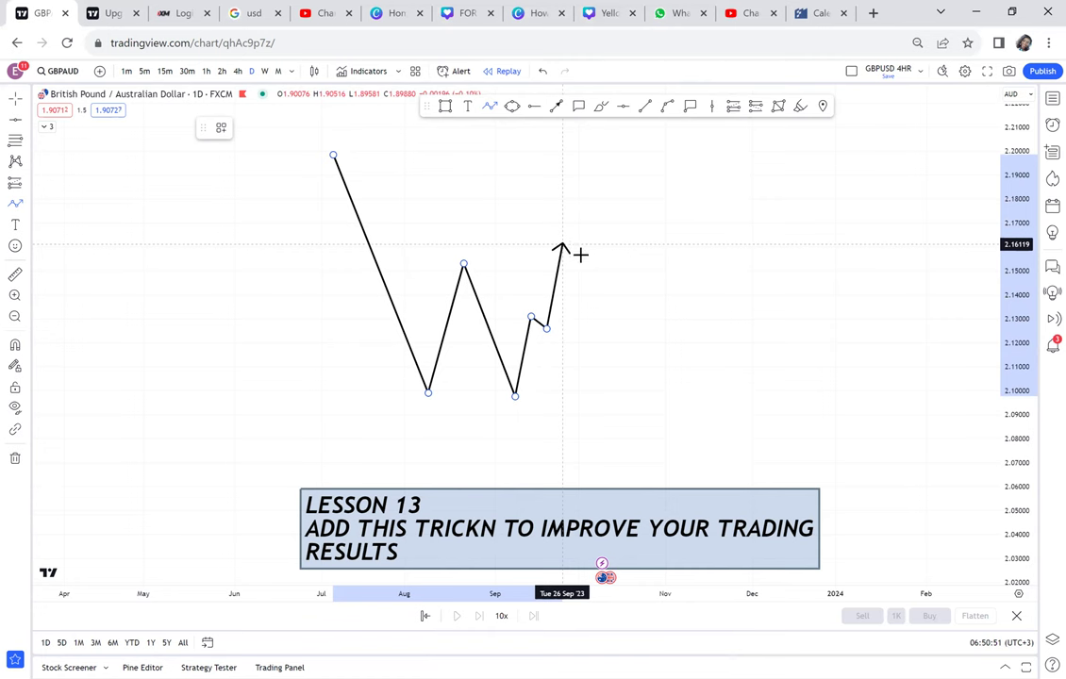
{"action": "left_click", "coordinate": [583, 253]}
{"action": "double_click", "coordinate": [596, 151]}
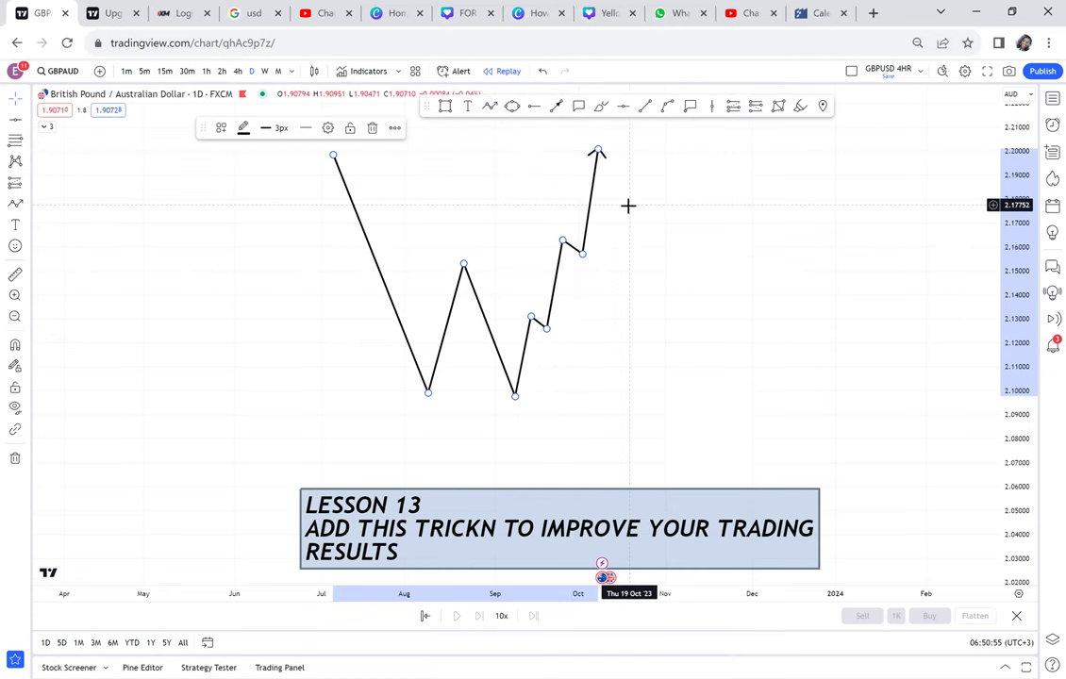
Draw a rectangle across the path's two lows, from about 2.095 to 2.101, spanning 26 Jul to 25 Sep '23
{"action": "left_click", "coordinate": [580, 162]}
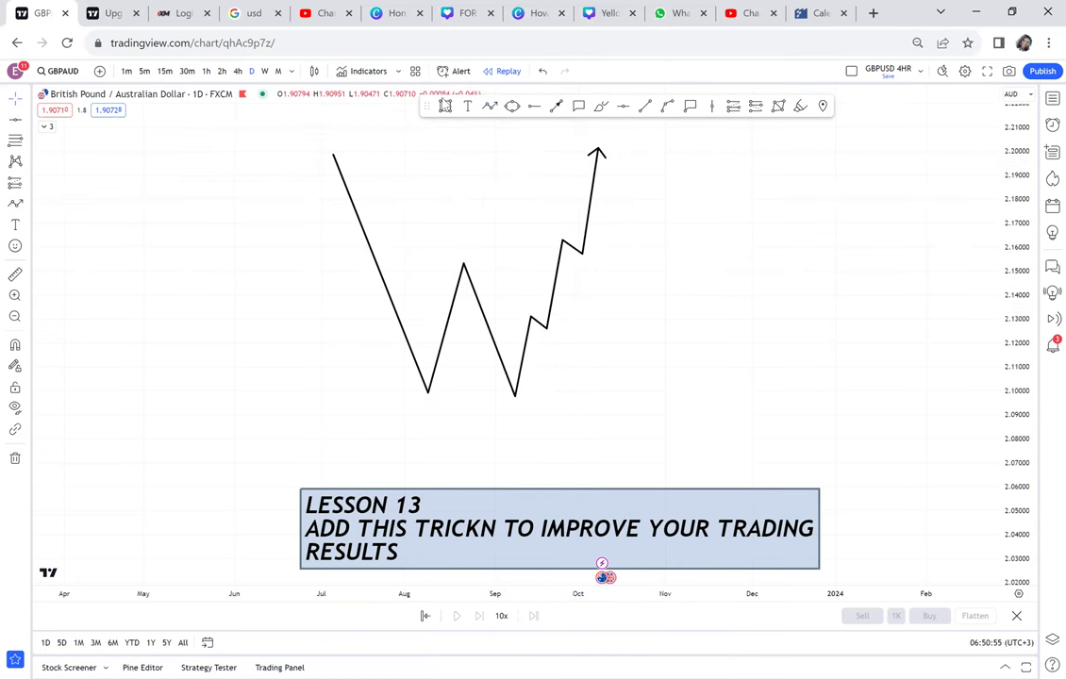
{"action": "key", "text": "alt+shift+r"}
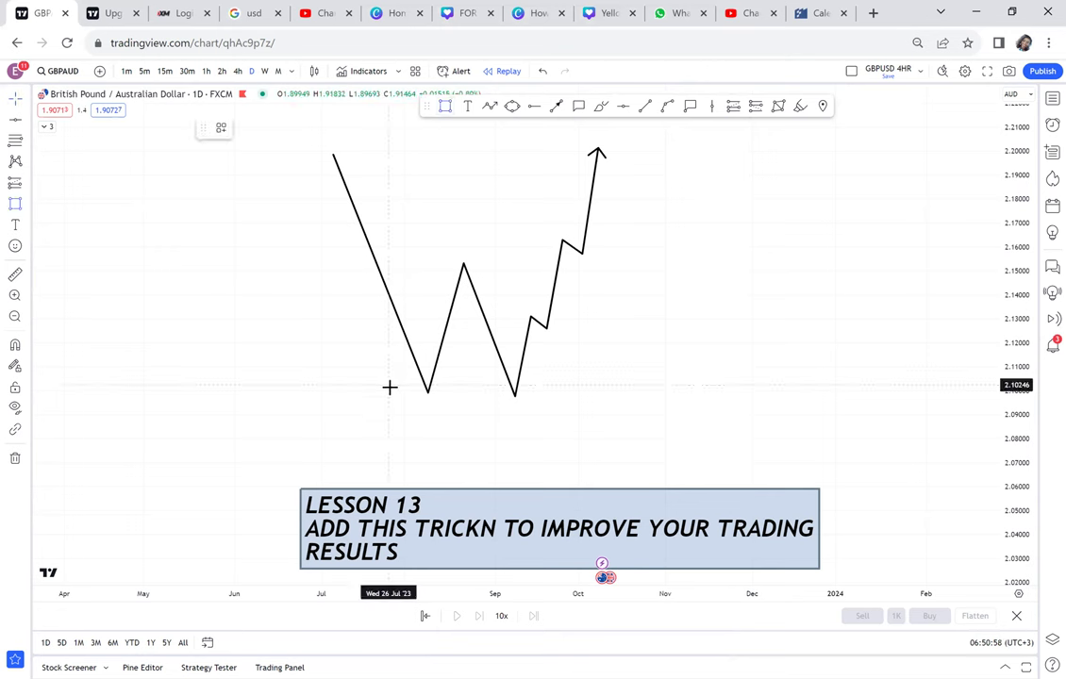
{"action": "left_click", "coordinate": [560, 403]}
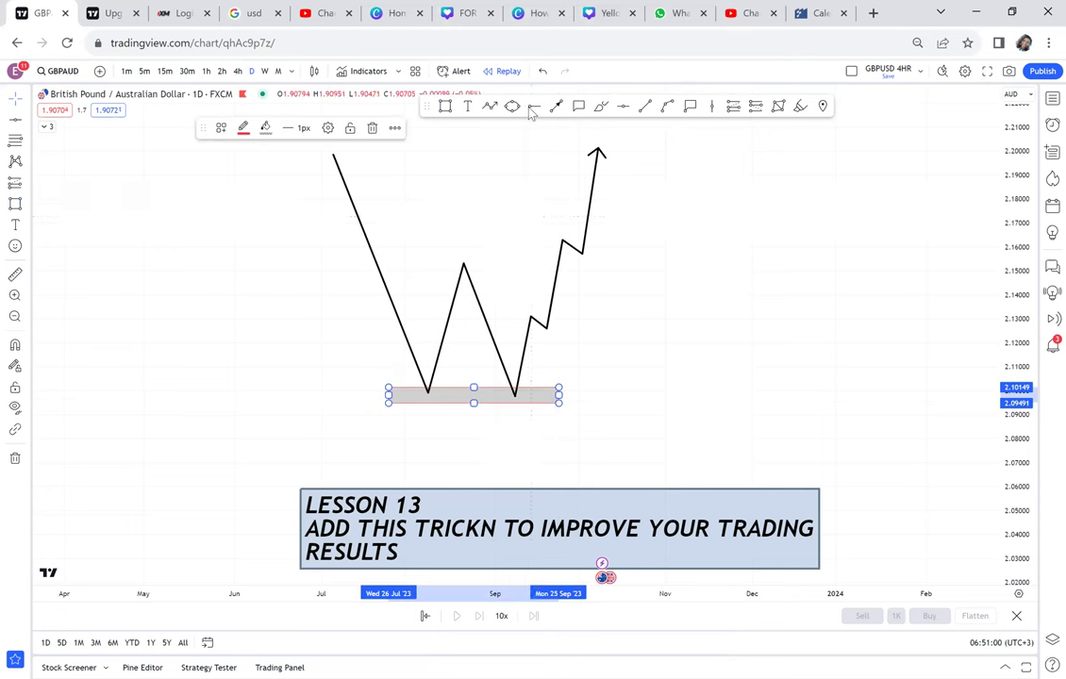
Draw a nearly level trend line across the W pattern and move it to about 2.125, at the path's first pullback low
{"action": "left_click", "coordinate": [647, 108]}
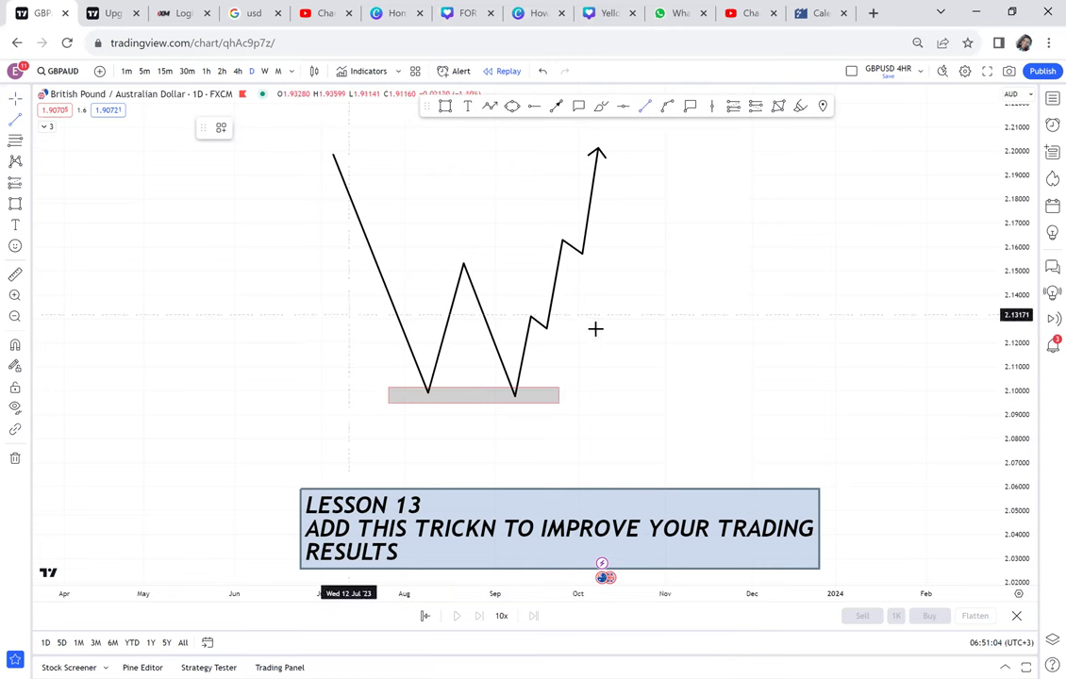
{"action": "left_click", "coordinate": [349, 314]}
{"action": "left_click", "coordinate": [606, 316]}
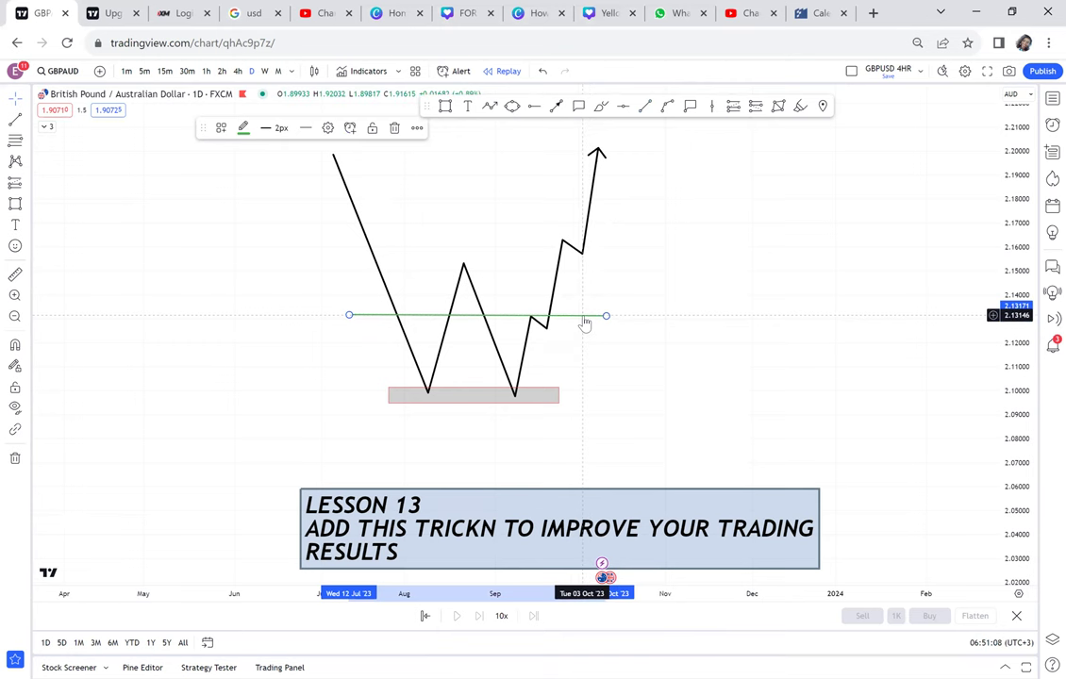
{"action": "left_click_drag", "start_coordinate": [587, 326], "coordinate": [591, 341]}
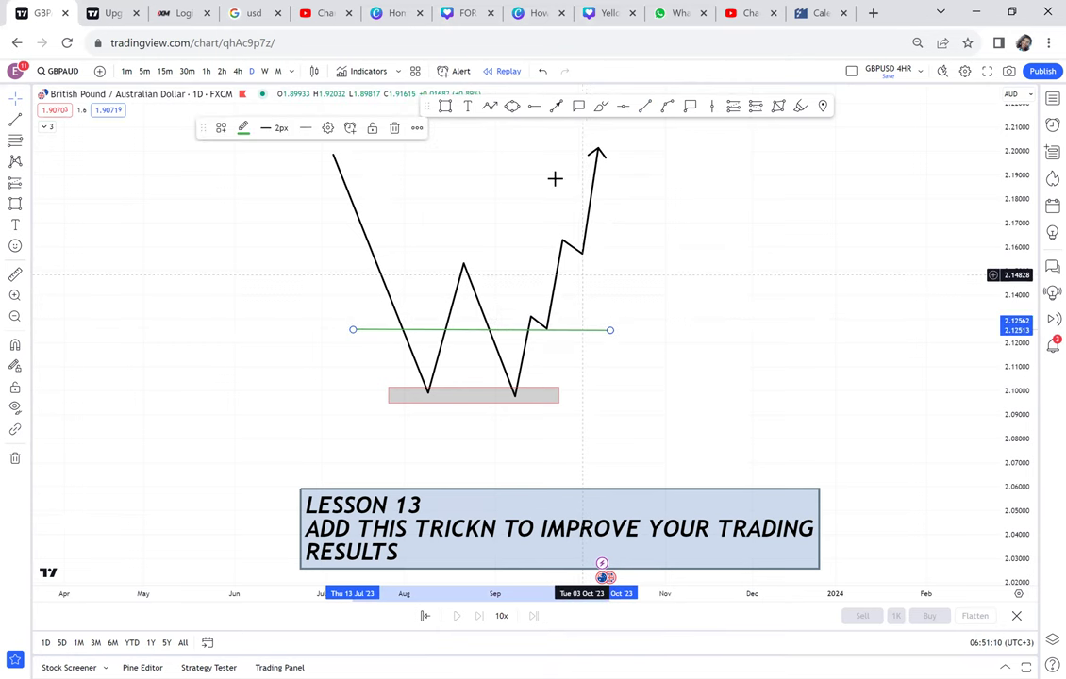
Draw a level trend line at about 2.152 across the W pattern's middle peak, from early July to 4 Oct '23
{"action": "left_click", "coordinate": [338, 261]}
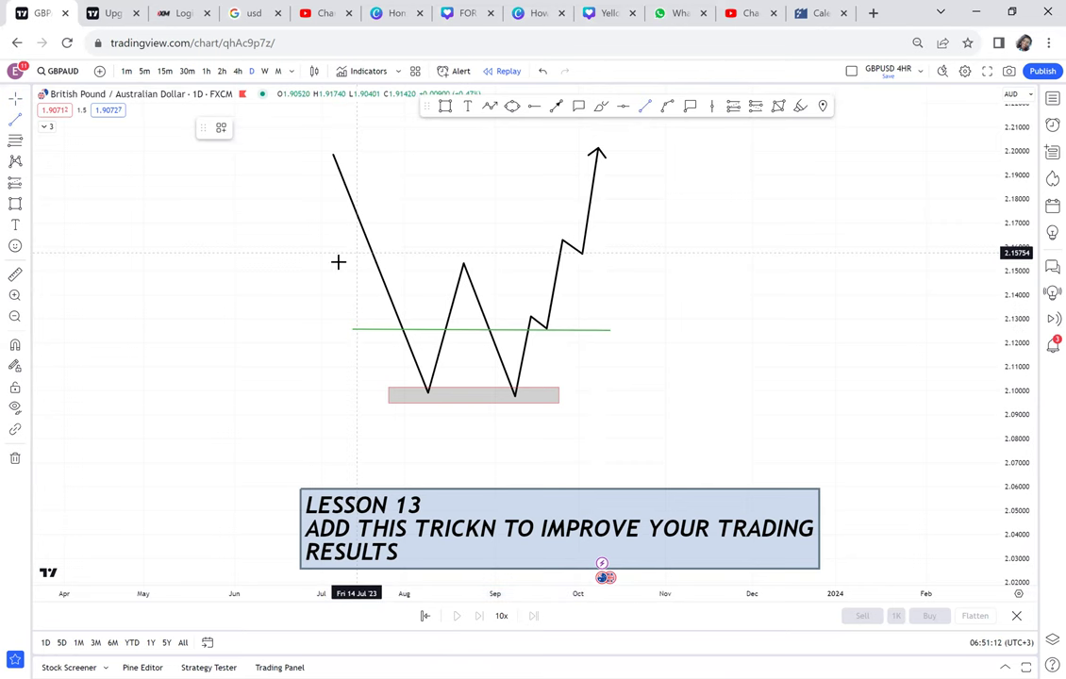
{"action": "left_click", "coordinate": [587, 267]}
{"action": "left_click", "coordinate": [340, 256]}
{"action": "left_click_drag", "start_coordinate": [340, 257], "coordinate": [247, 257]}
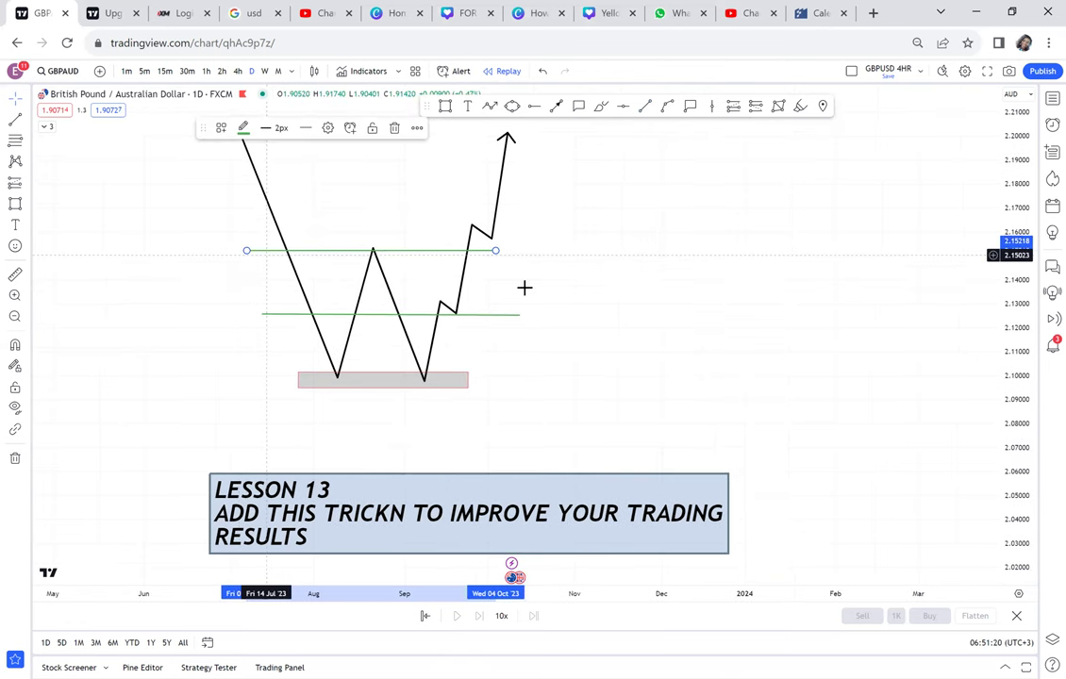
Start a second W-shaped path beside the first, from about 2.196 down to 2.098, up to 2.147 and down to 2.096
{"action": "left_click_drag", "start_coordinate": [524, 288], "coordinate": [474, 300]}
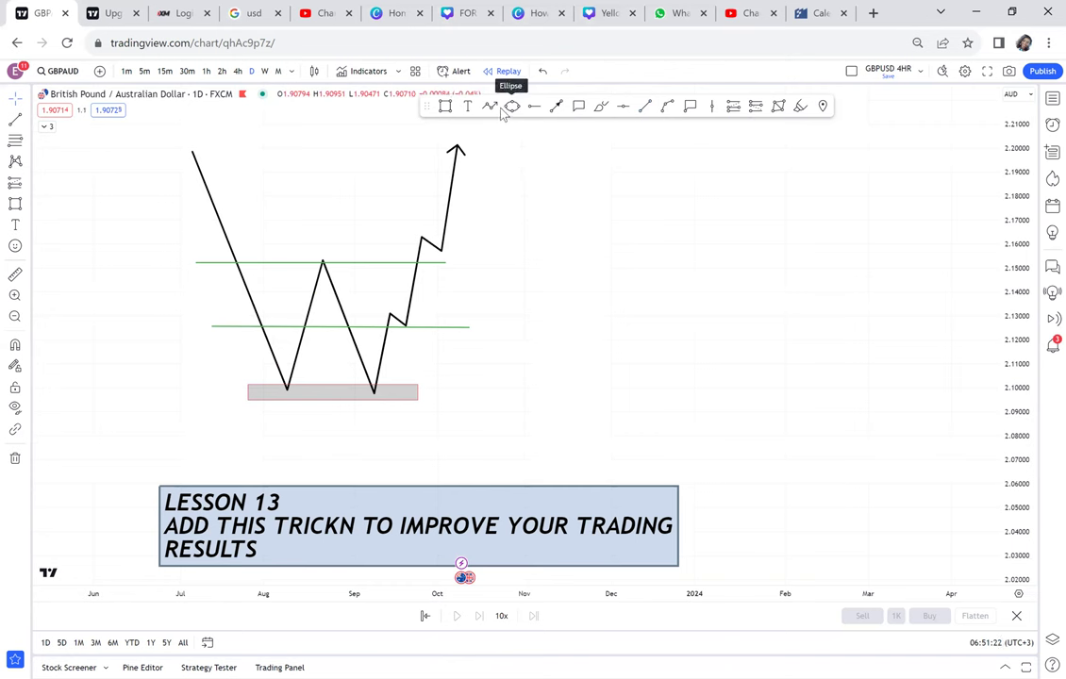
{"action": "left_click", "coordinate": [493, 108]}
{"action": "left_click", "coordinate": [533, 158]}
{"action": "double_click", "coordinate": [596, 389]}
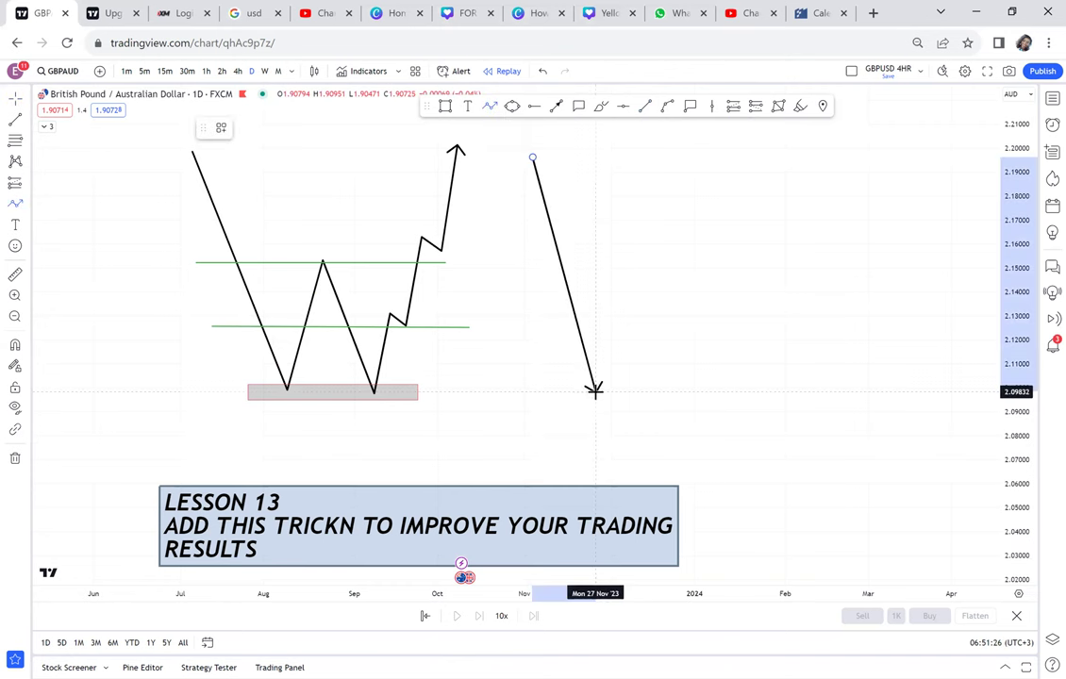
{"action": "left_click", "coordinate": [651, 276]}
{"action": "left_click", "coordinate": [695, 361]}
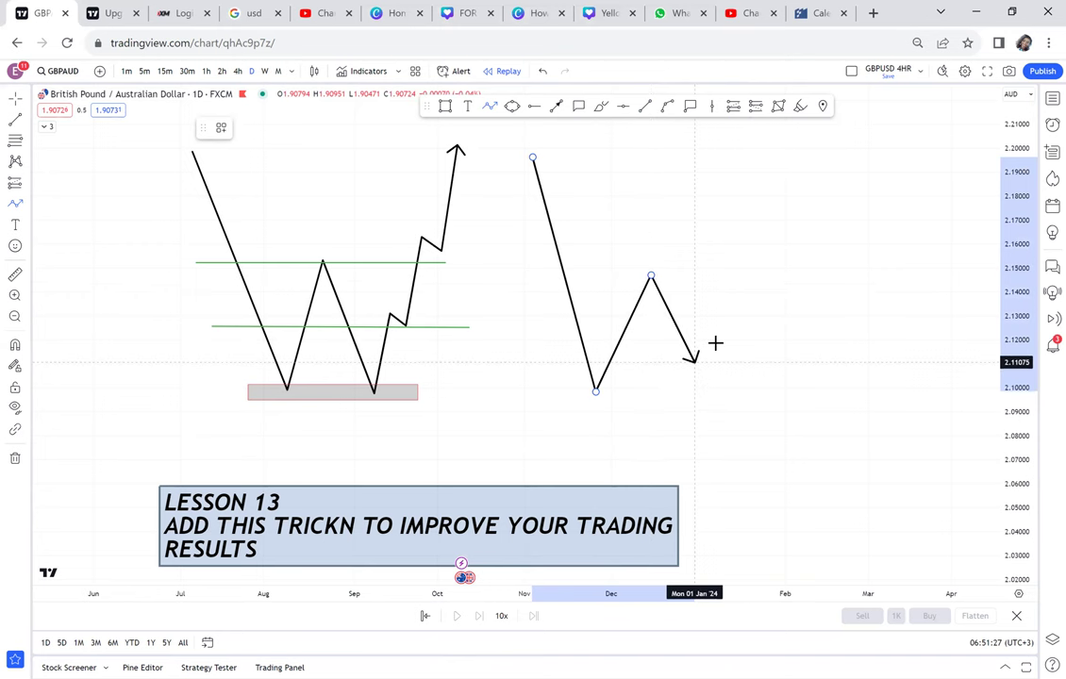
{"action": "left_click", "coordinate": [702, 396]}
Extend the second path with a small zigzag at about 2.114 to 2.126, then a stepped drop ending at about 2.063
{"action": "left_click", "coordinate": [719, 334]}
{"action": "left_click", "coordinate": [726, 355]}
{"action": "left_click", "coordinate": [738, 328]}
{"action": "left_click", "coordinate": [751, 353]}
{"action": "double_click", "coordinate": [758, 326]}
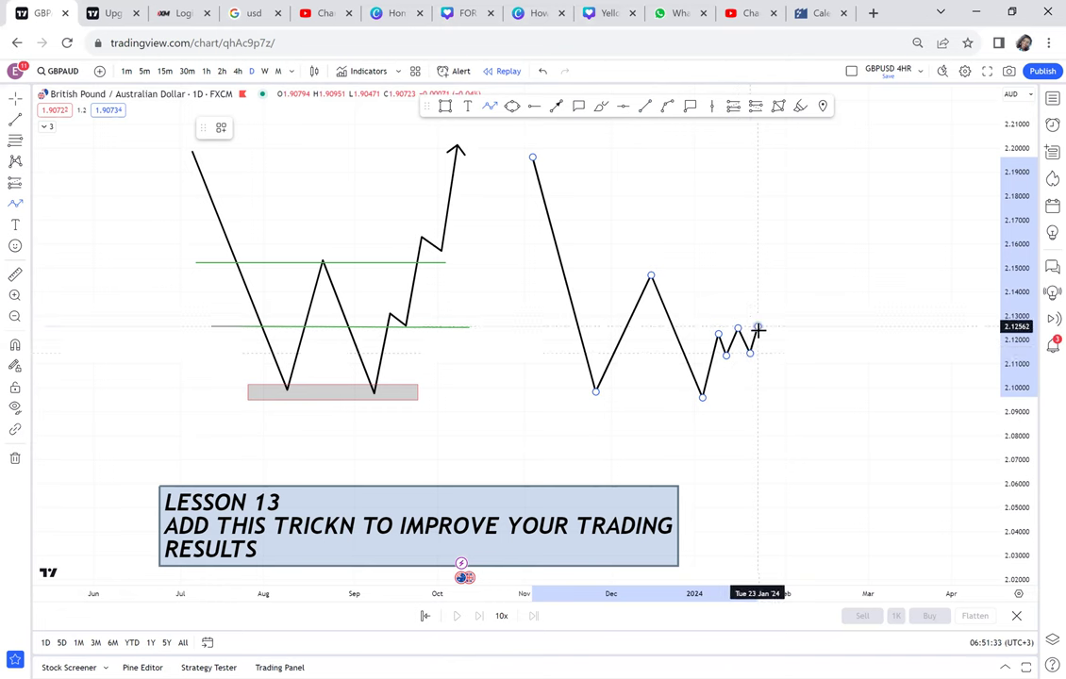
{"action": "left_click", "coordinate": [777, 415]}
{"action": "double_click", "coordinate": [793, 400]}
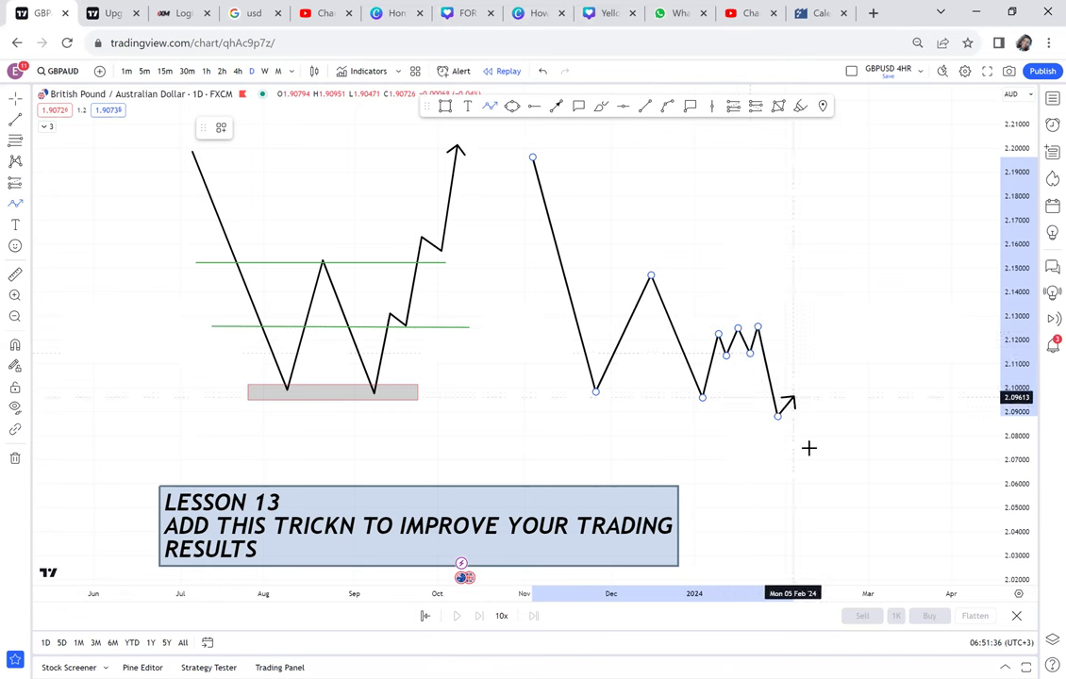
{"action": "double_click", "coordinate": [814, 475]}
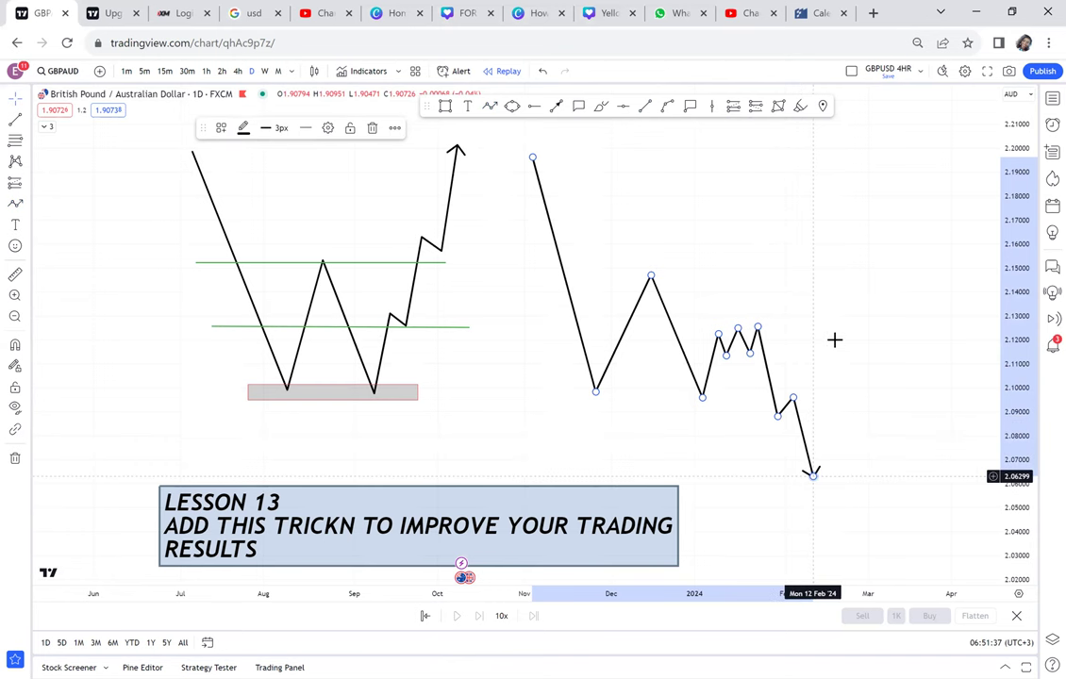
{"action": "left_click", "coordinate": [834, 340]}
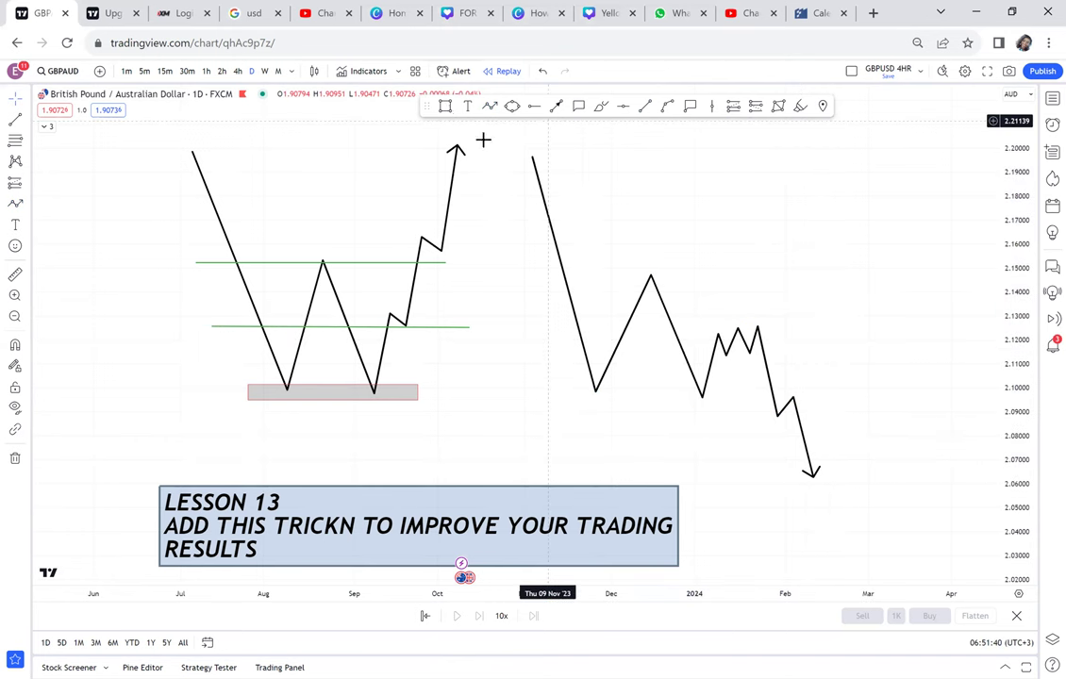
Draw a rectangle across the second path's two lows, from about 2.096 to 2.102, spanning 21 Nov '23 to mid-February '24
{"action": "key", "text": "alt+shift+r"}
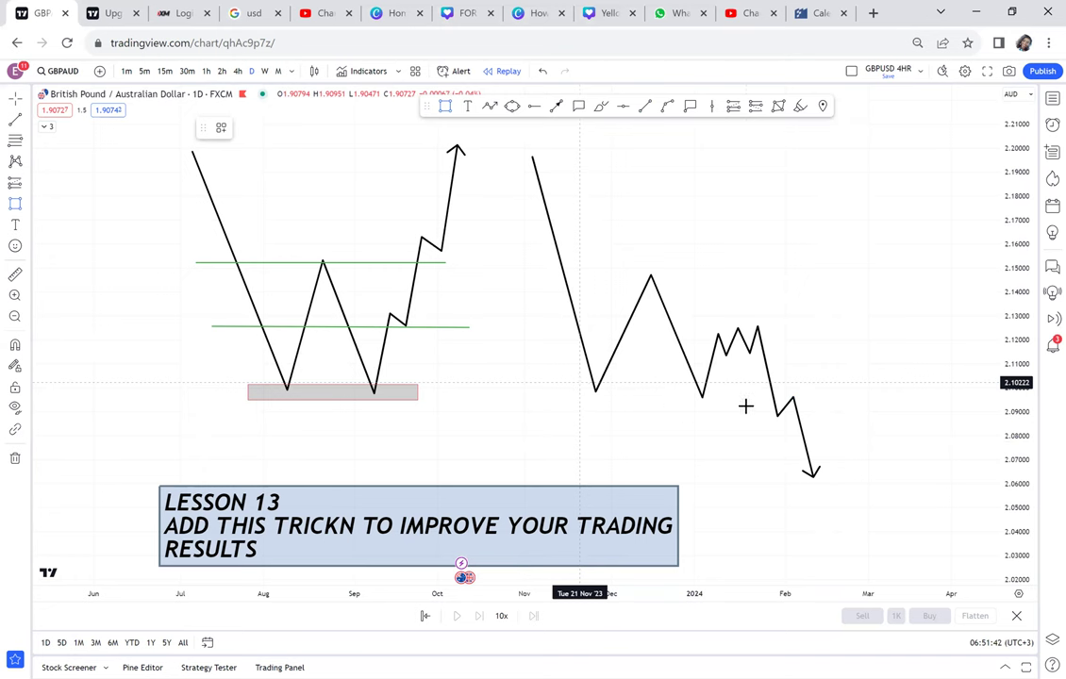
{"action": "left_click", "coordinate": [580, 385]}
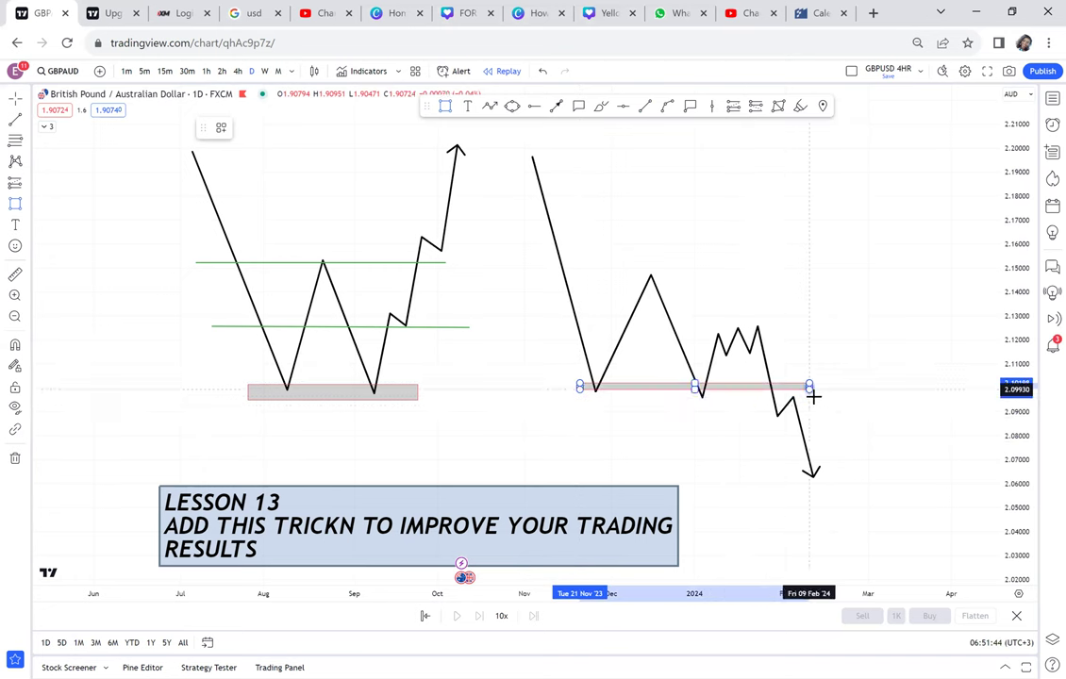
{"action": "left_click", "coordinate": [813, 396]}
Draw a nearly level trend line across the second pattern at about 2.12, from 20 Nov '23 to 31 Jan '24, and nudge it upward
{"action": "left_click", "coordinate": [642, 110]}
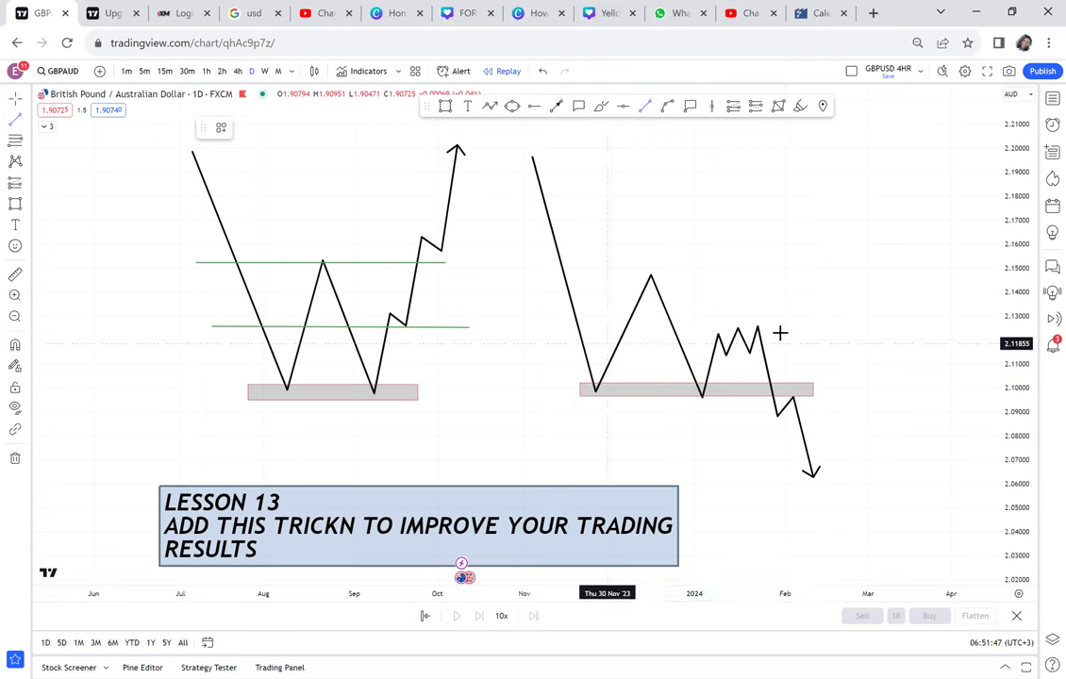
{"action": "left_click", "coordinate": [576, 337]}
{"action": "left_click", "coordinate": [781, 333]}
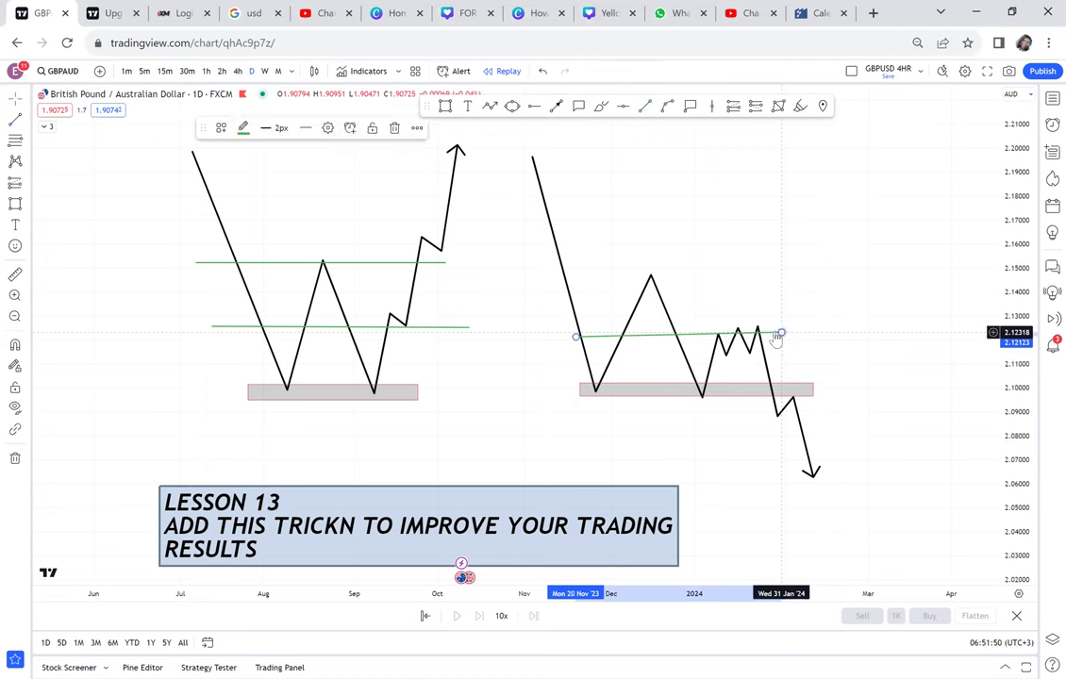
{"action": "left_click_drag", "start_coordinate": [778, 334], "coordinate": [782, 327]}
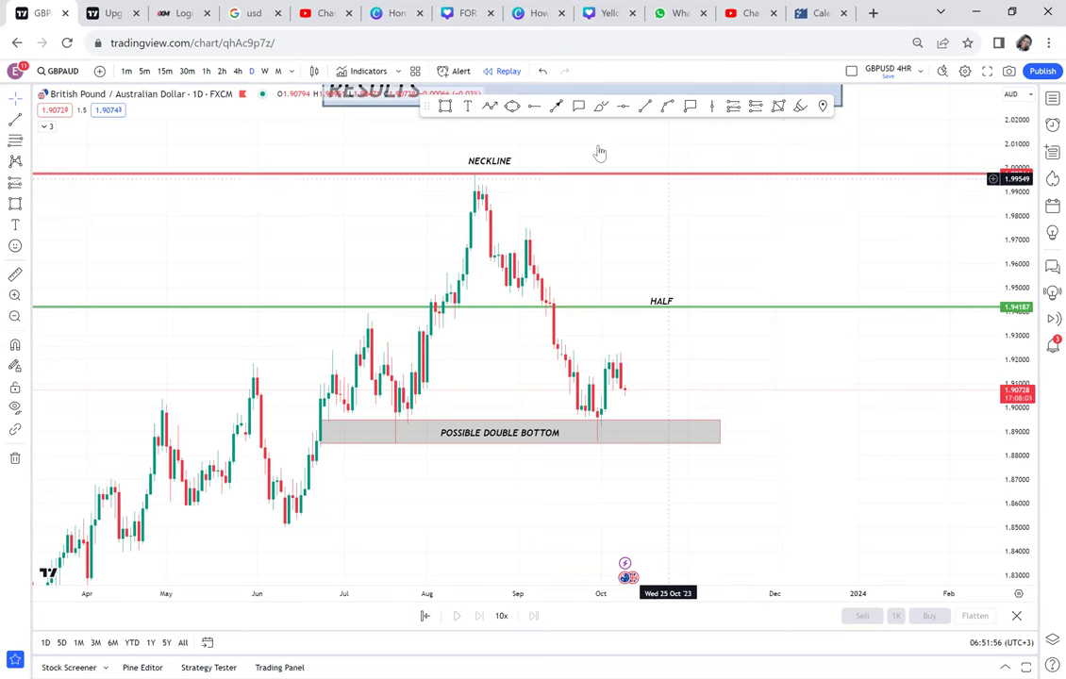
Sketch a bullish path beside the latest candles from about 1.907 to 2.017, with pullbacks onto the halfway level and the neckline
{"action": "left_click", "coordinate": [490, 106]}
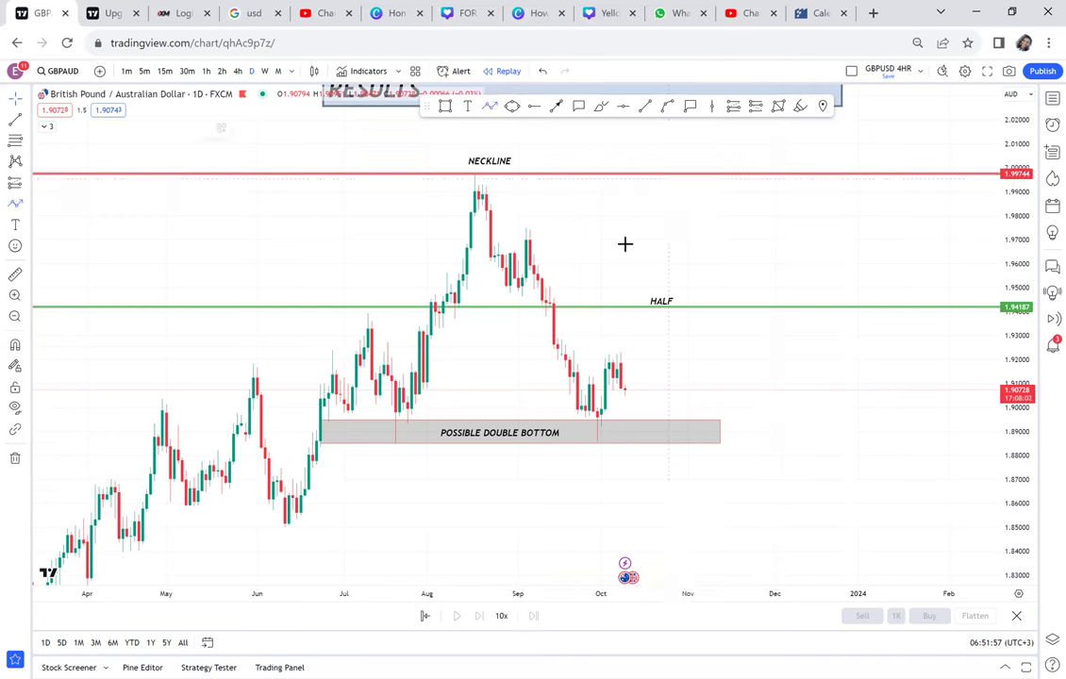
{"action": "left_click", "coordinate": [640, 393]}
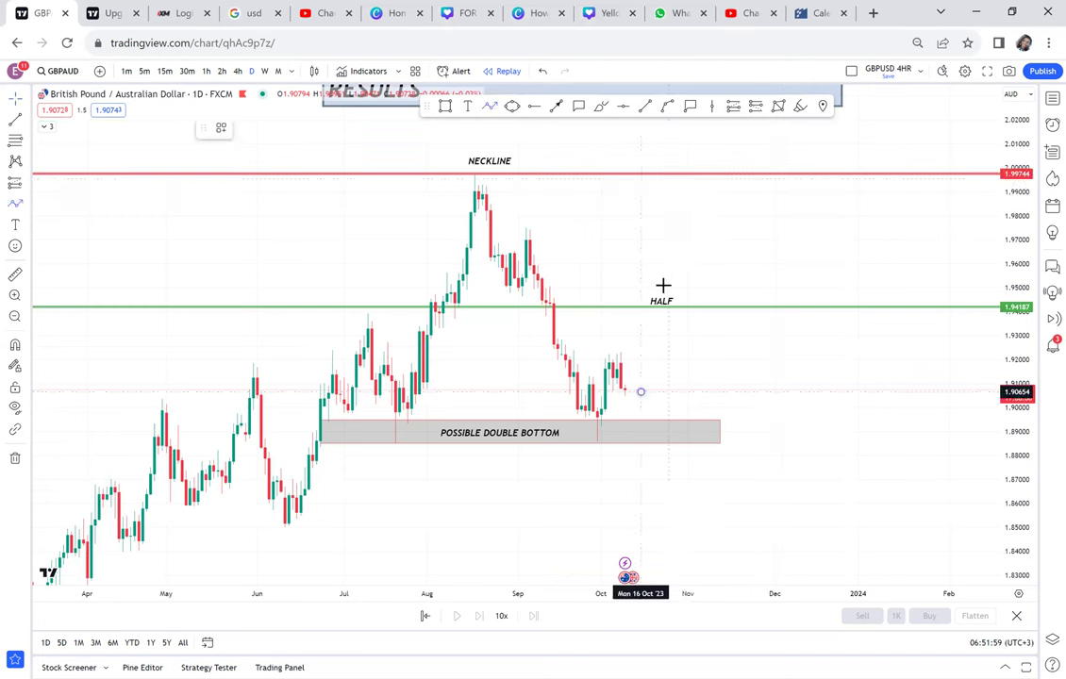
{"action": "left_click", "coordinate": [665, 286]}
{"action": "left_click", "coordinate": [687, 304]}
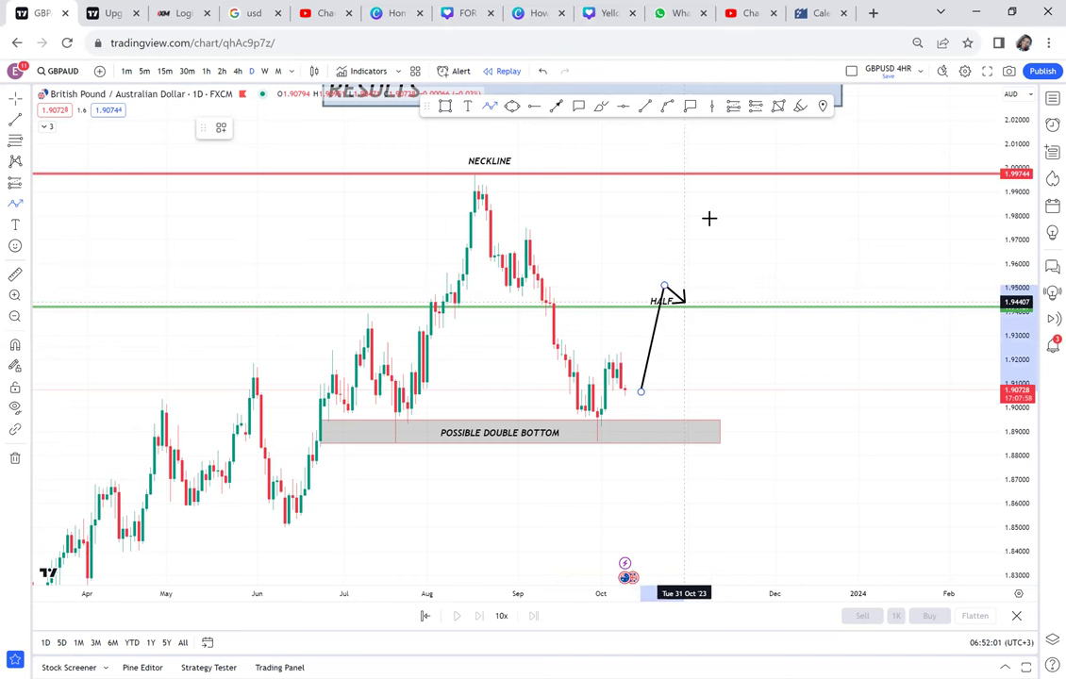
{"action": "left_click", "coordinate": [716, 157]}
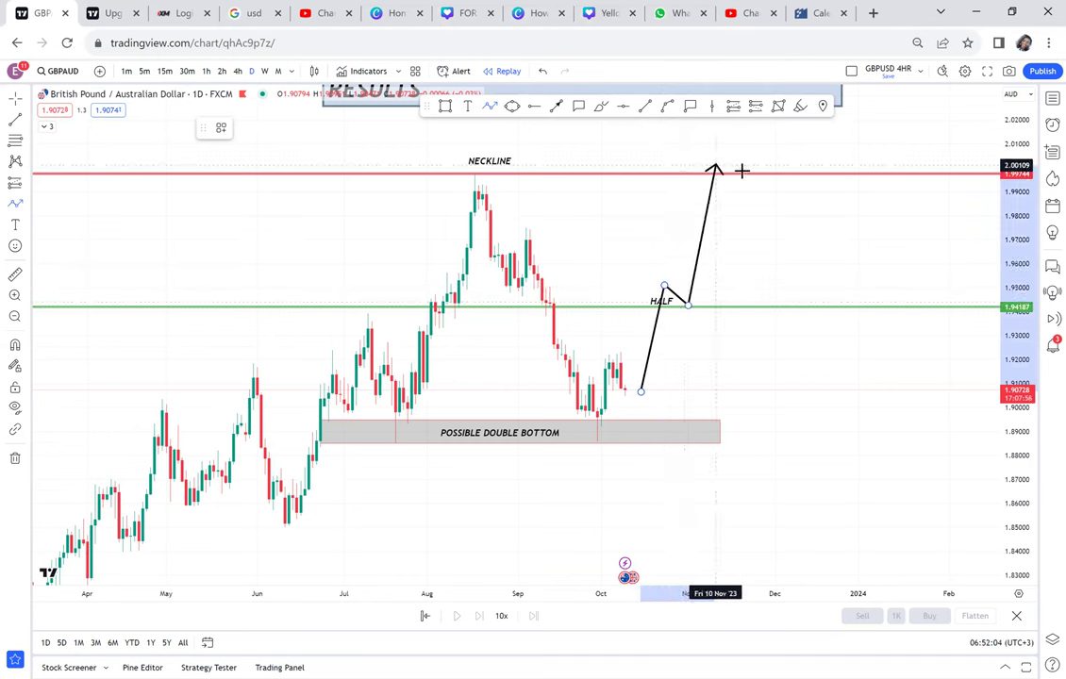
{"action": "left_click", "coordinate": [745, 172]}
{"action": "left_click", "coordinate": [752, 128]}
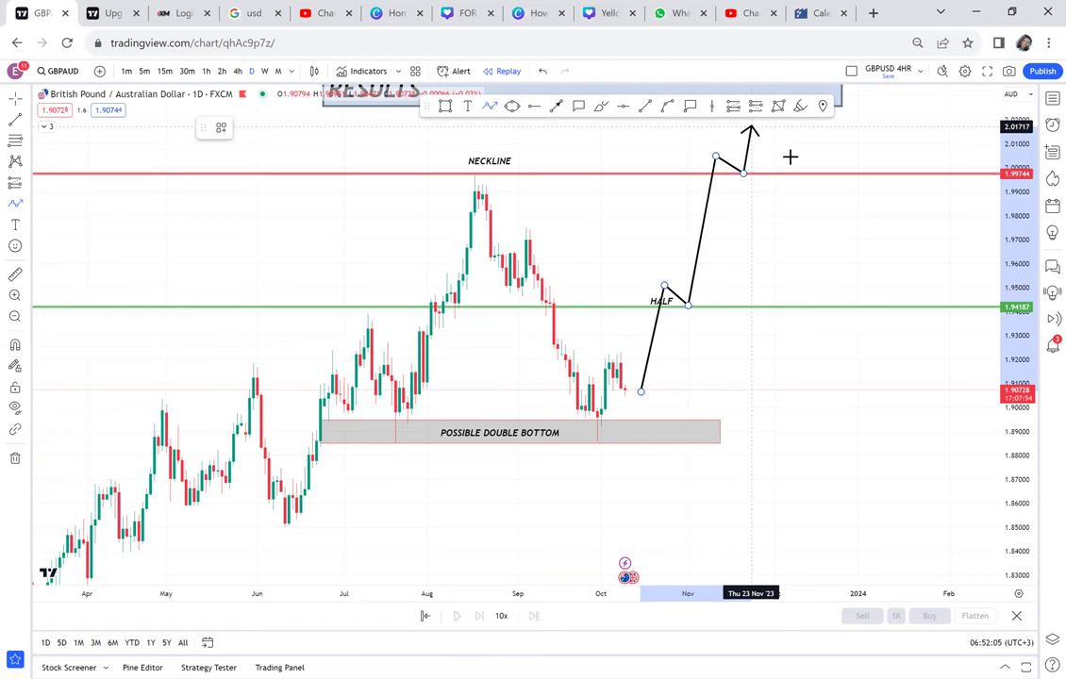
Sketch a bearish path from about 1.897 down to 1.876, back up to 1.886 at the zone's lower edge, ending at about 1.833
{"action": "mouse_move", "coordinate": [705, 210]}
{"action": "left_mouse_down"}
{"action": "mouse_move", "coordinate": [634, 200]}
{"action": "mouse_move", "coordinate": [644, 197]}
{"action": "left_mouse_up"}
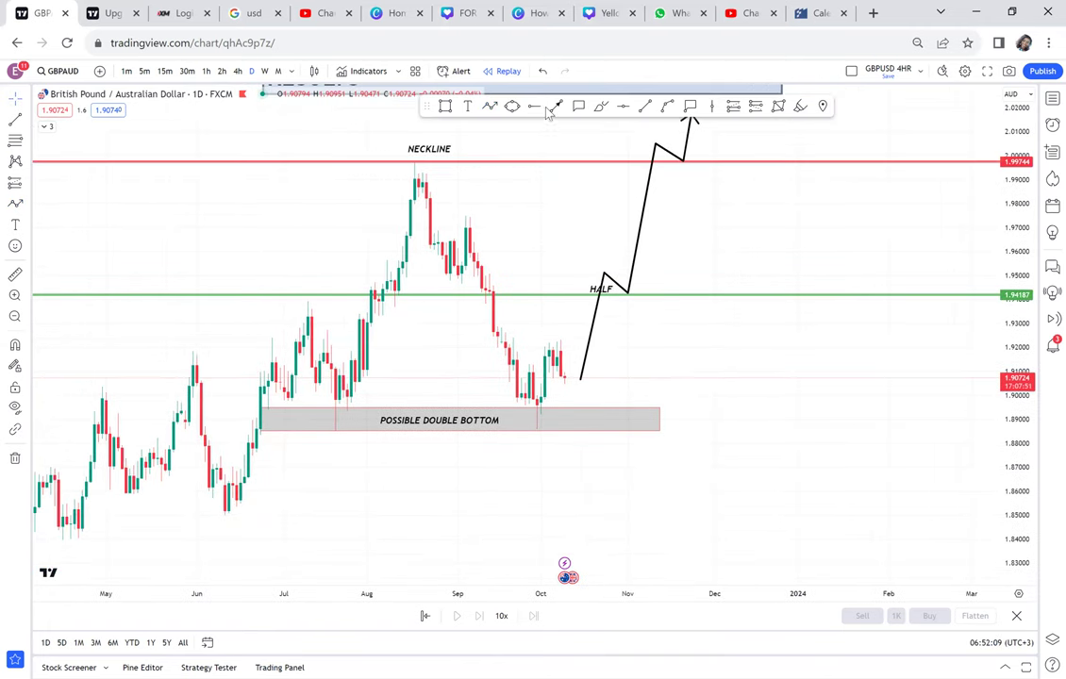
{"action": "left_click", "coordinate": [490, 106]}
{"action": "left_click", "coordinate": [582, 404]}
{"action": "left_click", "coordinate": [595, 453]}
{"action": "left_click", "coordinate": [616, 429]}
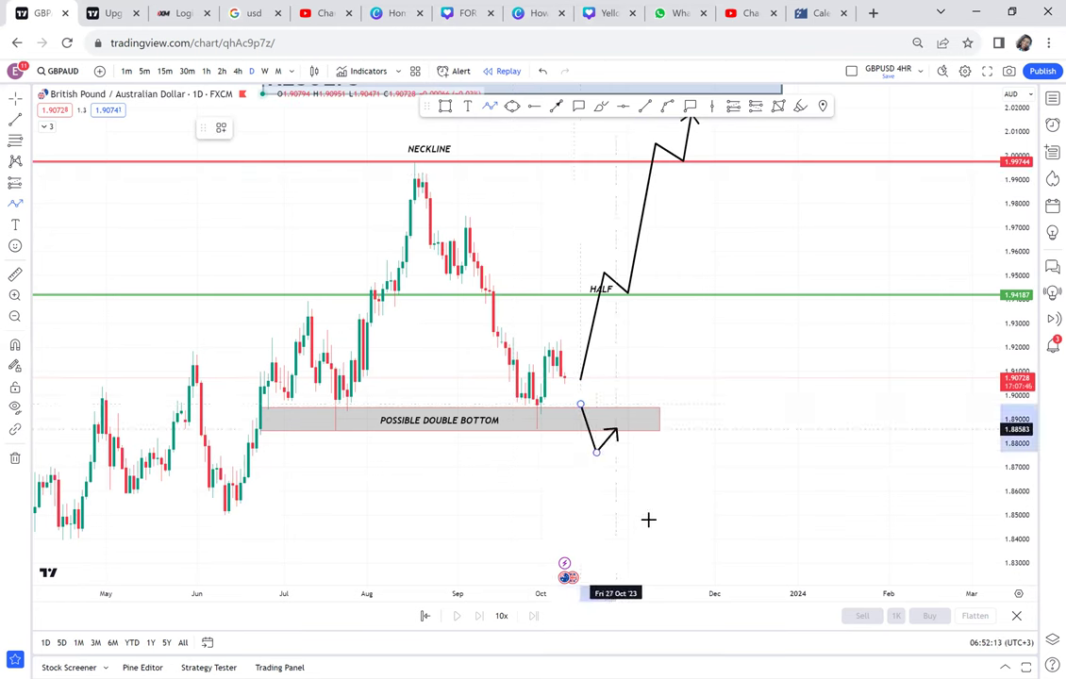
{"action": "left_click", "coordinate": [656, 555]}
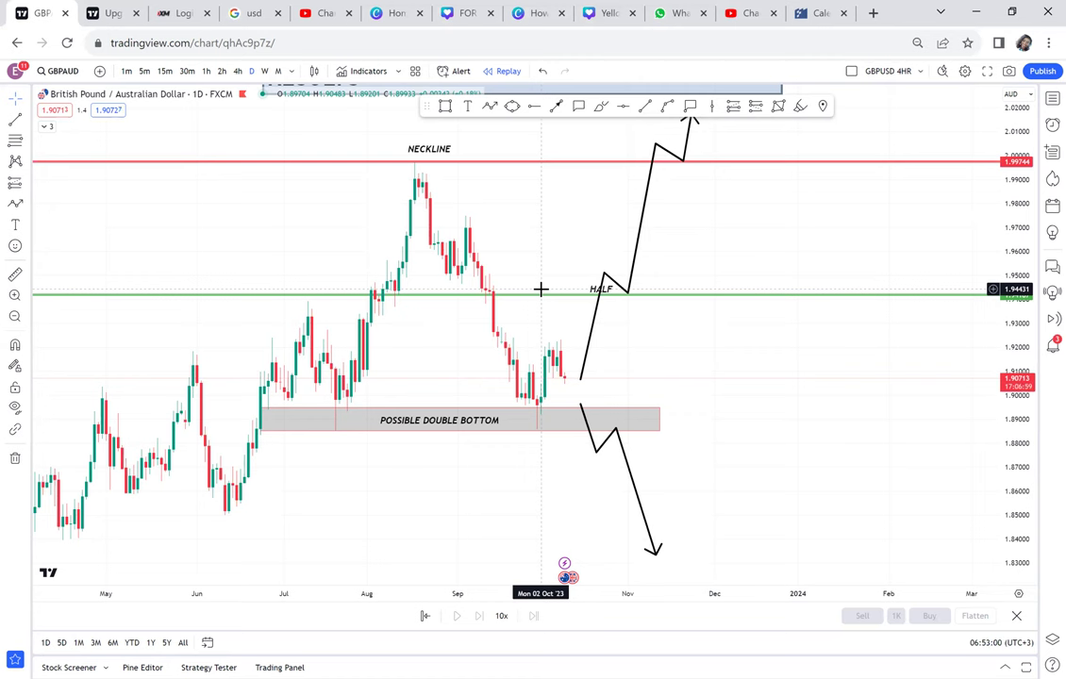
Mark the July low inside the possible double-bottom zone with an ellipse
{"action": "left_click", "coordinate": [512, 106]}
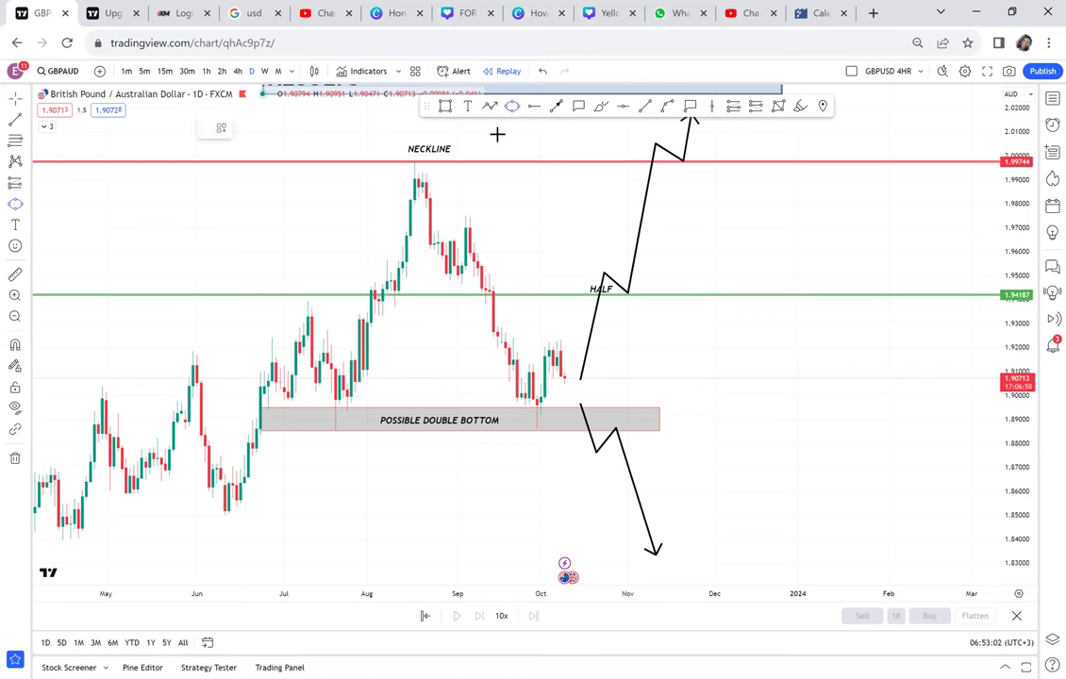
{"action": "left_click", "coordinate": [323, 420]}
{"action": "left_click", "coordinate": [350, 402]}
{"action": "left_click", "coordinate": [362, 425]}
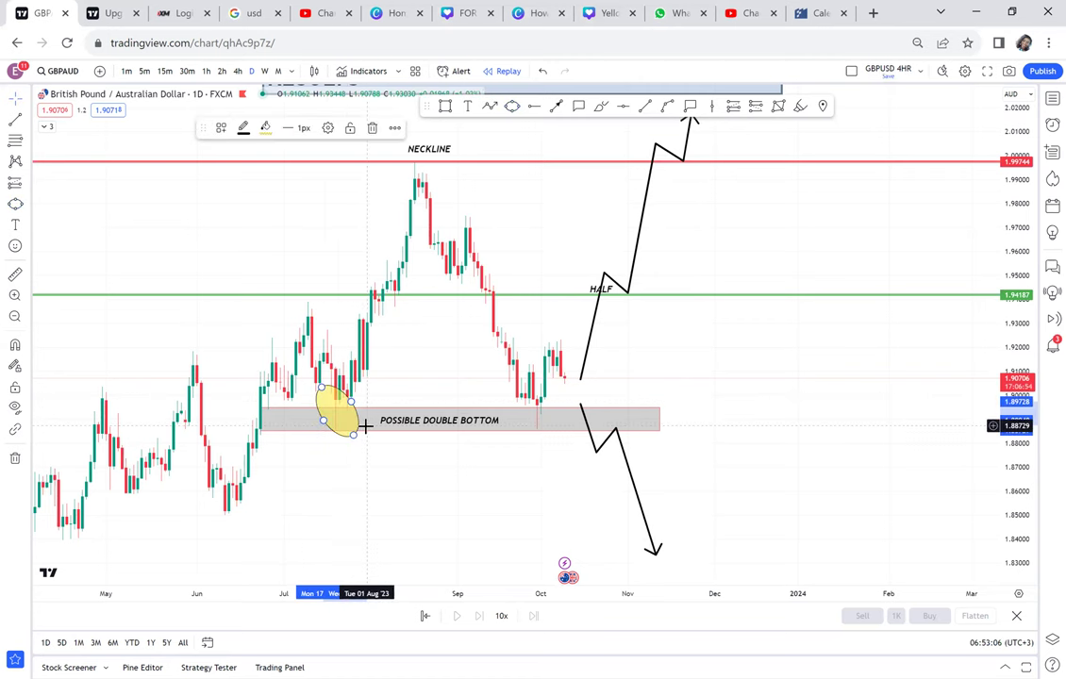
Mark the zone's second low around early October with an ellipse and reshape the July ellipse into a rounder one
{"action": "left_click", "coordinate": [513, 106]}
{"action": "left_click", "coordinate": [526, 425]}
{"action": "left_click", "coordinate": [554, 399]}
{"action": "left_click", "coordinate": [564, 417]}
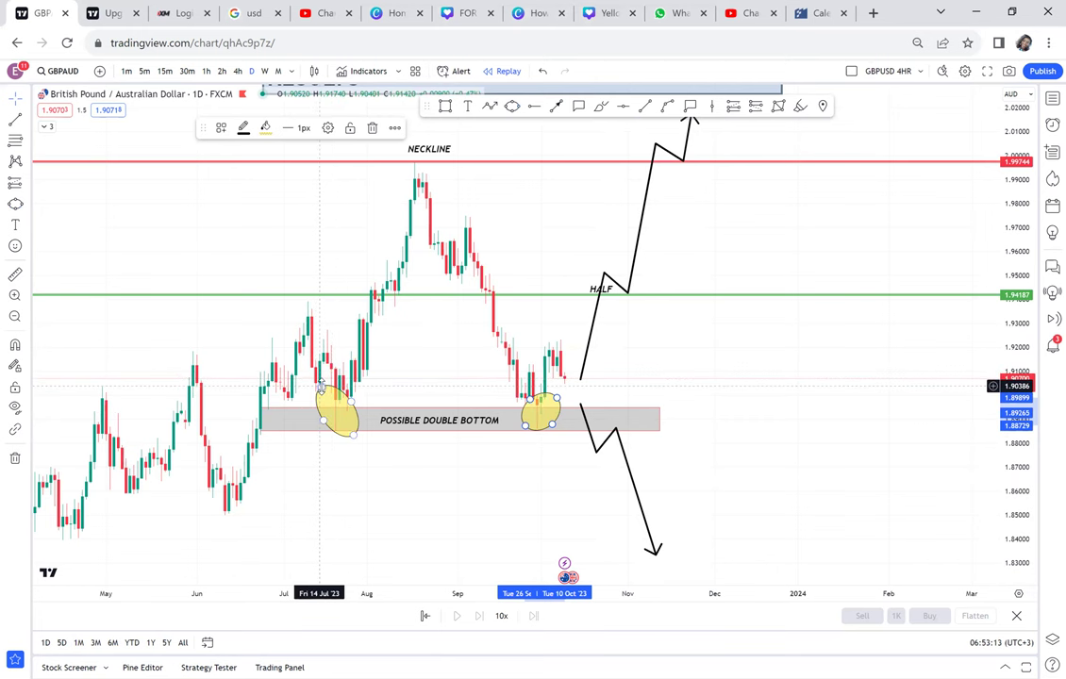
{"action": "left_click", "coordinate": [320, 382]}
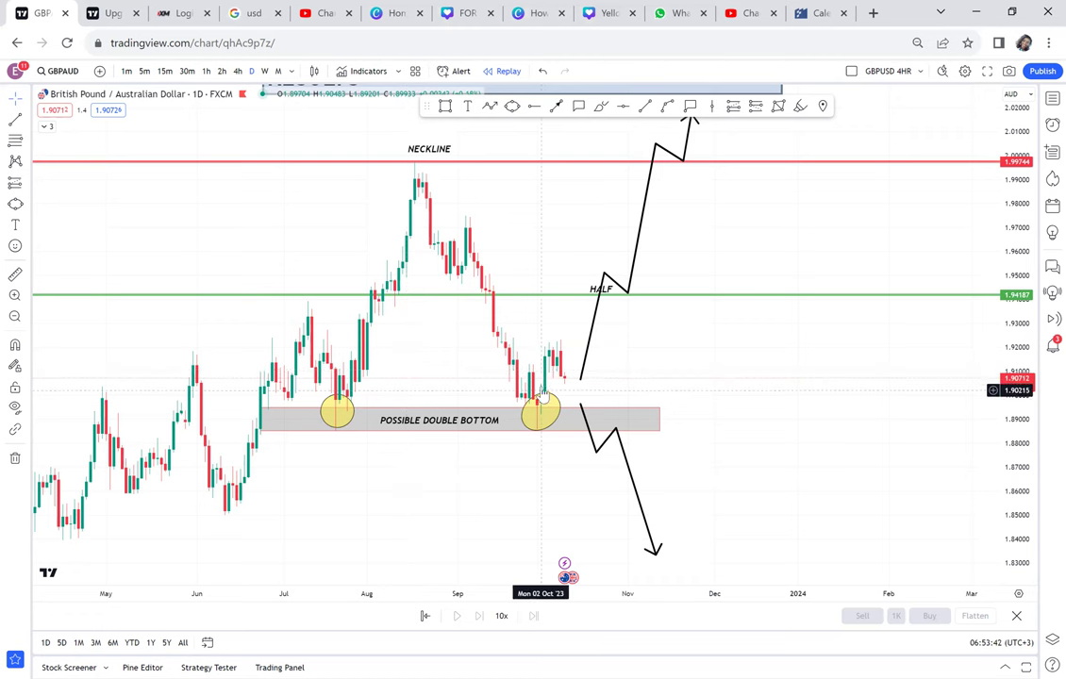
{"action": "key", "text": "alt+shift+r"}
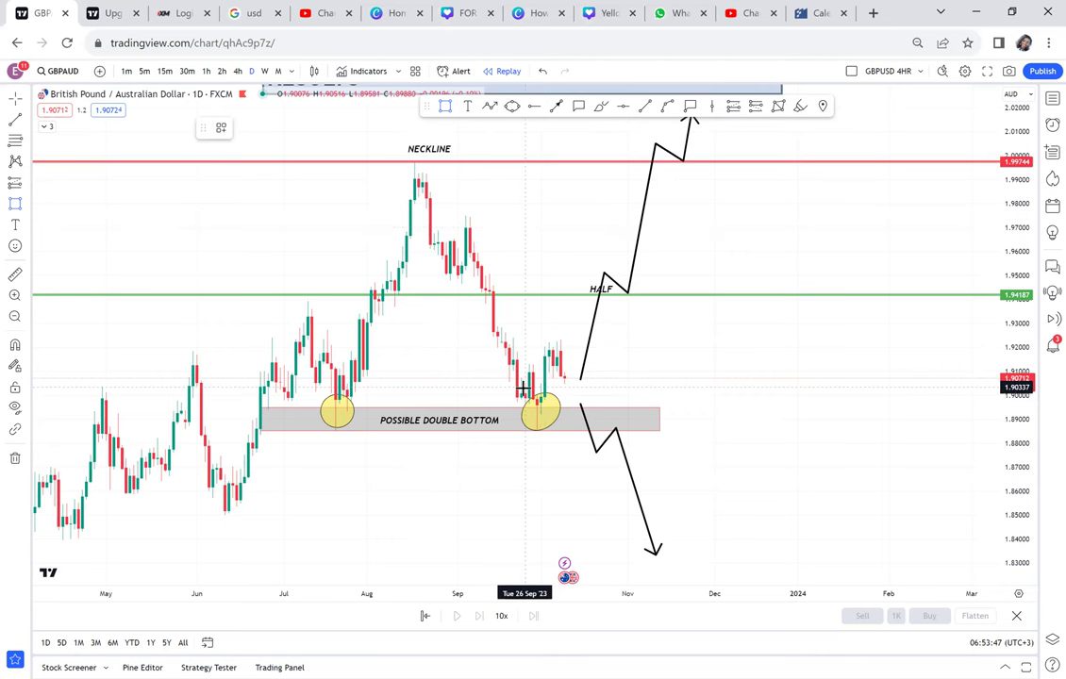
{"action": "left_click_drag", "start_coordinate": [518, 385], "coordinate": [592, 413]}
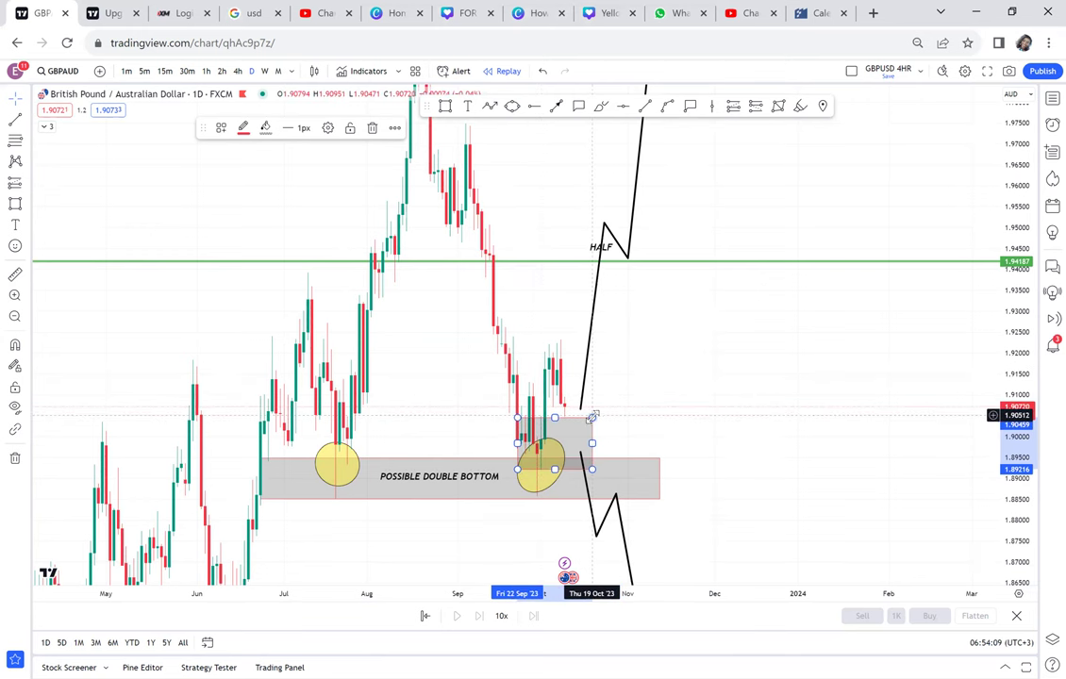
{"action": "key", "text": "Delete"}
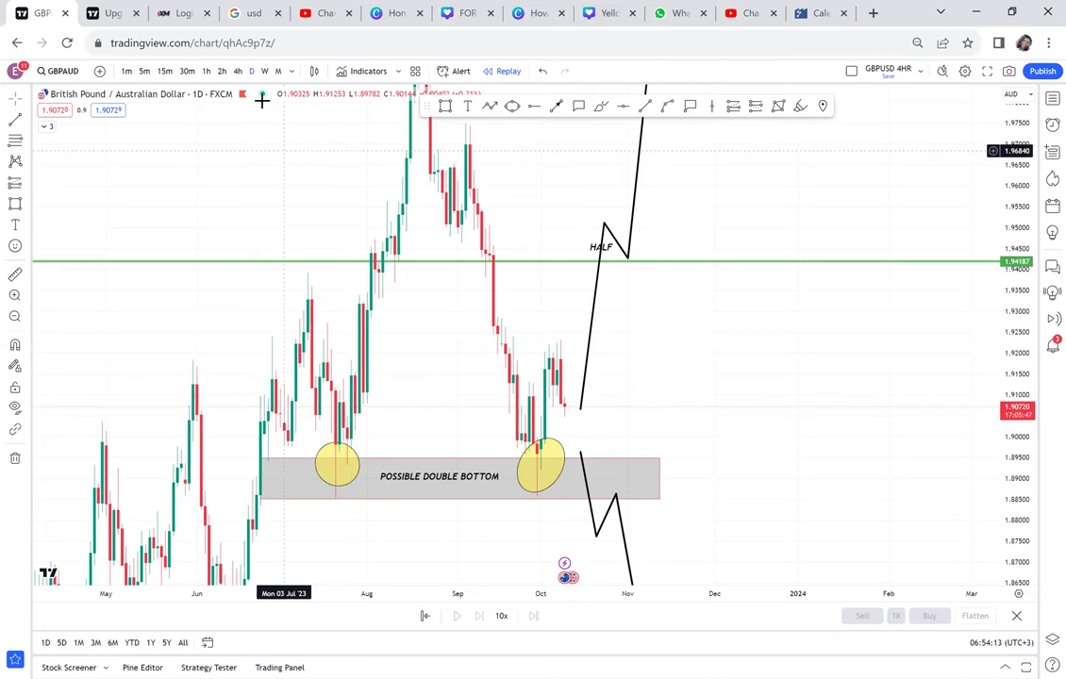
Switch the GBPAUD chart to the weekly timeframe to inspect the possible double-bottom zone
{"action": "left_click", "coordinate": [266, 72]}
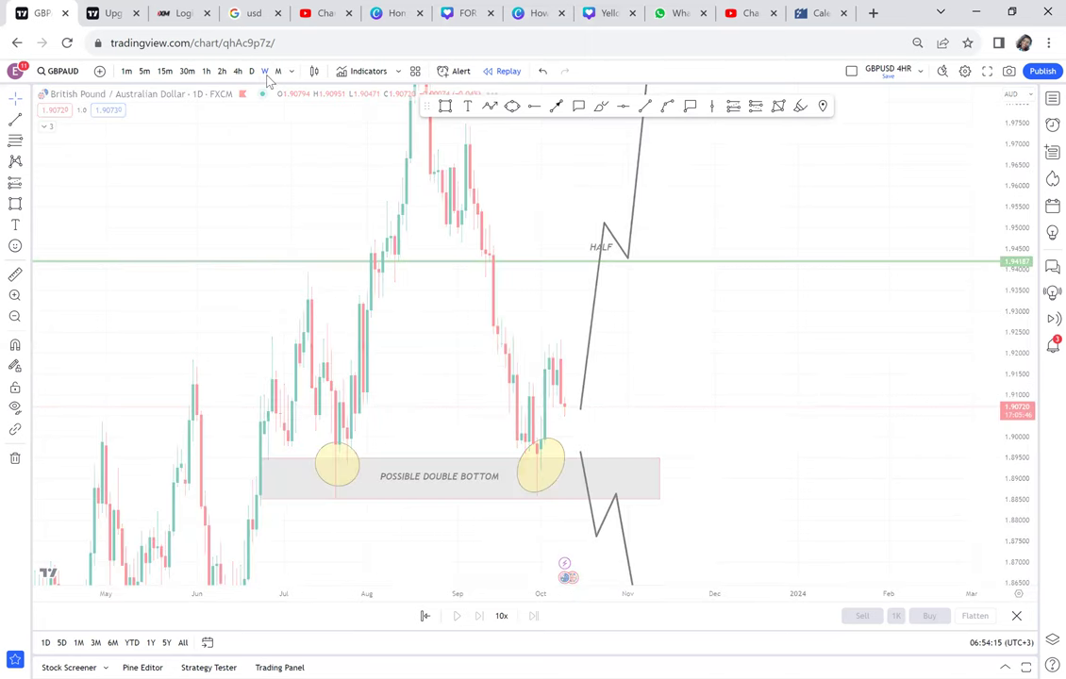
{"action": "scroll", "coordinate": [703, 340], "scroll_direction": "up", "scroll_amount": 5}
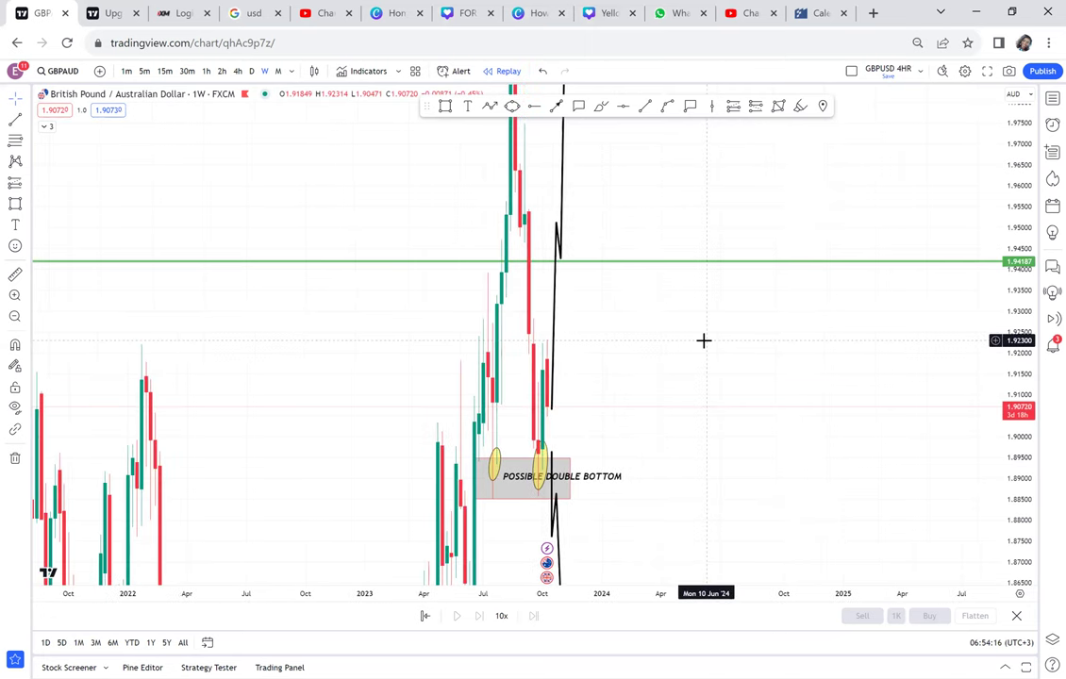
{"action": "scroll", "coordinate": [703, 340], "scroll_direction": "up", "scroll_amount": 5}
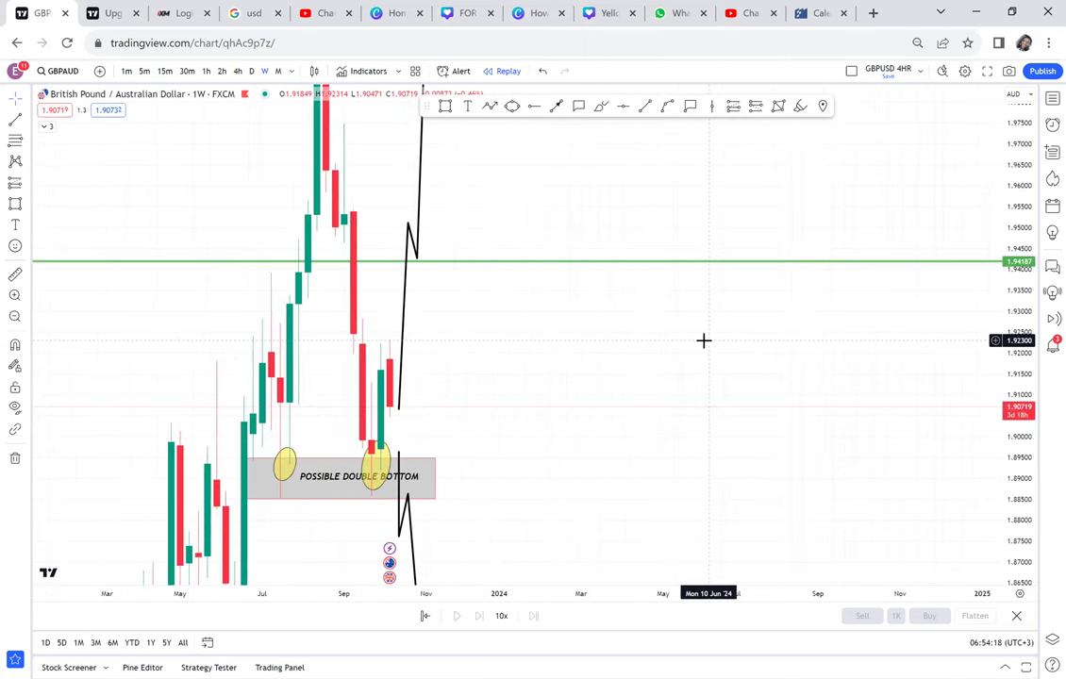
{"action": "scroll", "coordinate": [725, 421], "scroll_direction": "left", "scroll_amount": 5}
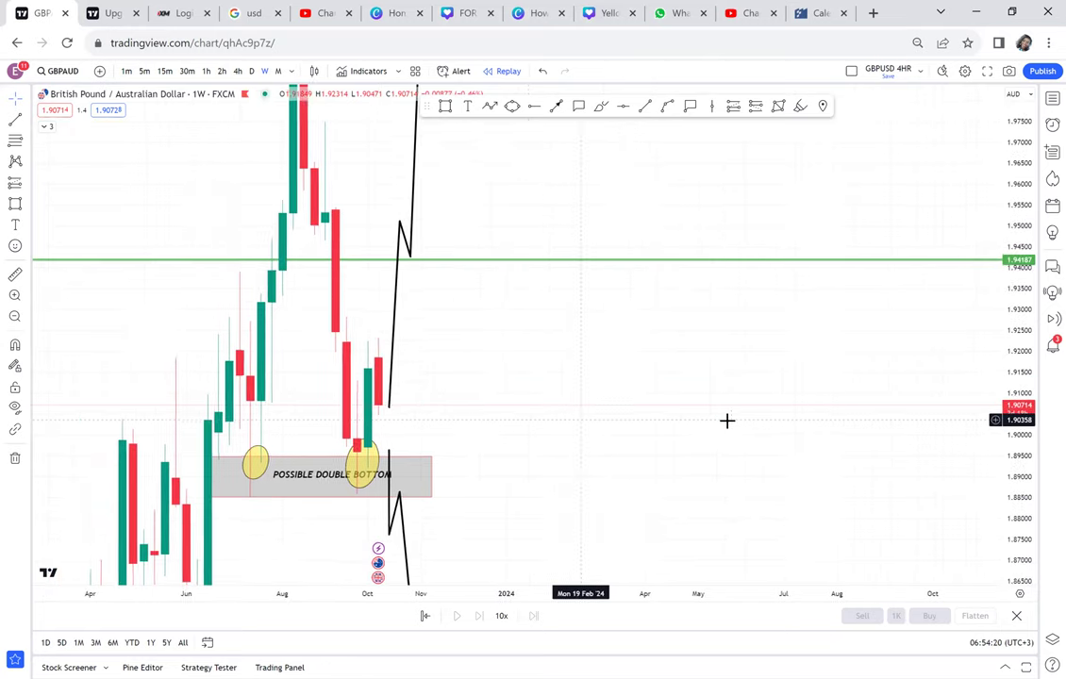
{"action": "scroll", "coordinate": [726, 421], "scroll_direction": "up", "scroll_amount": 1}
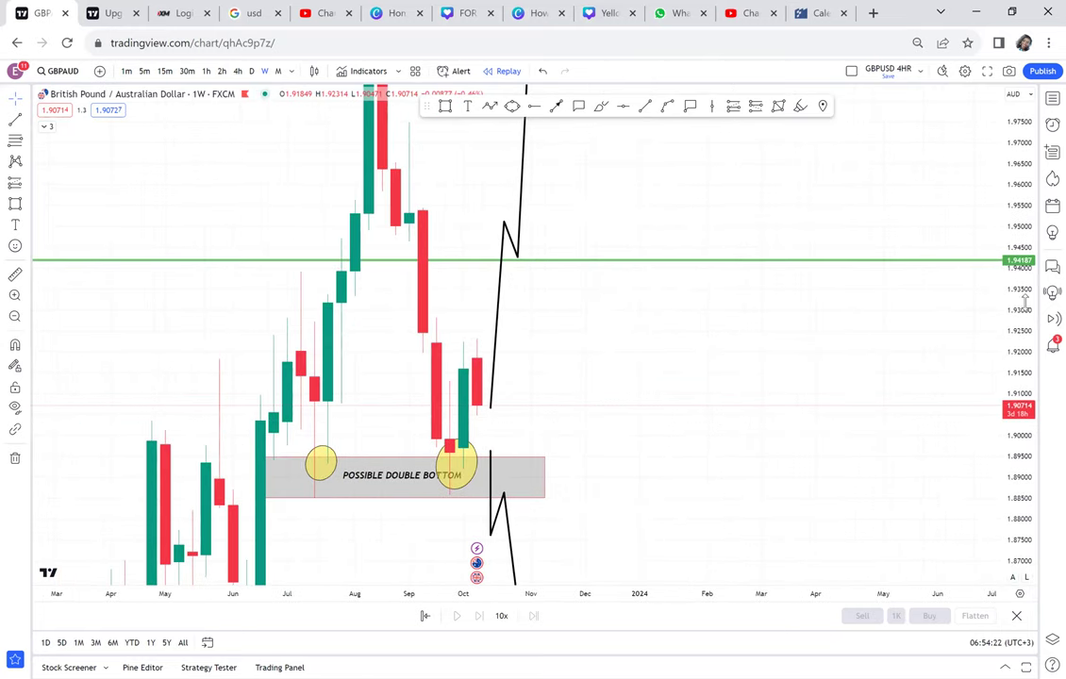
{"action": "left_click_drag", "start_coordinate": [794, 366], "coordinate": [818, 381]}
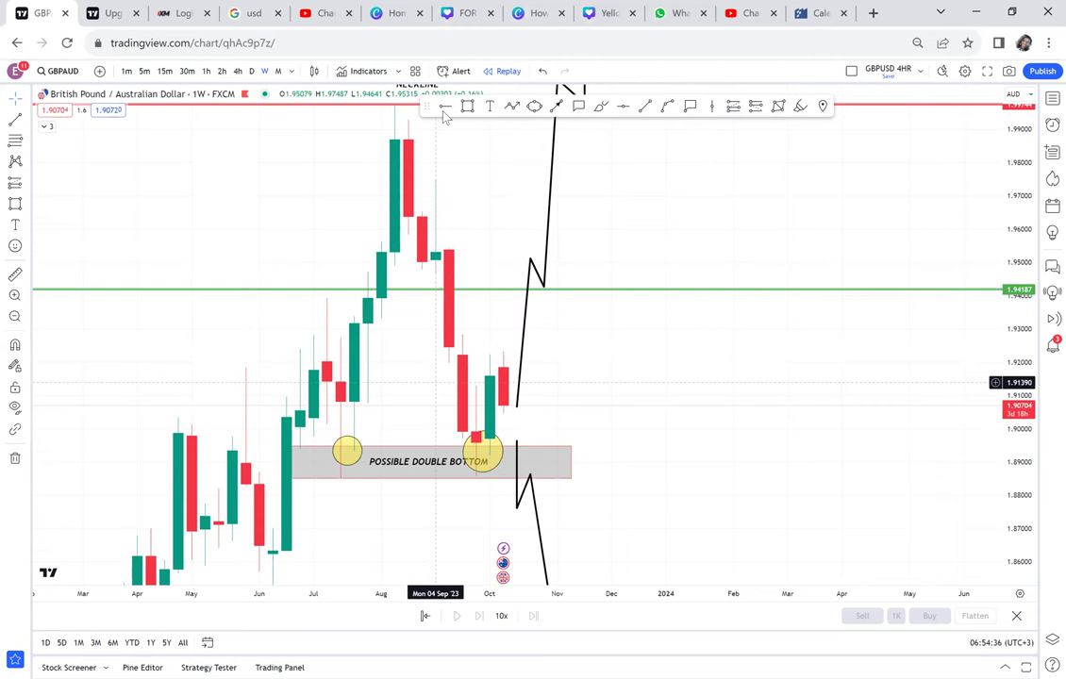
Place a horizontal ray at about 1.9136 starting from the 4 Sep '23 weekly candle, above the double-bottom zone
{"action": "left_click", "coordinate": [436, 384]}
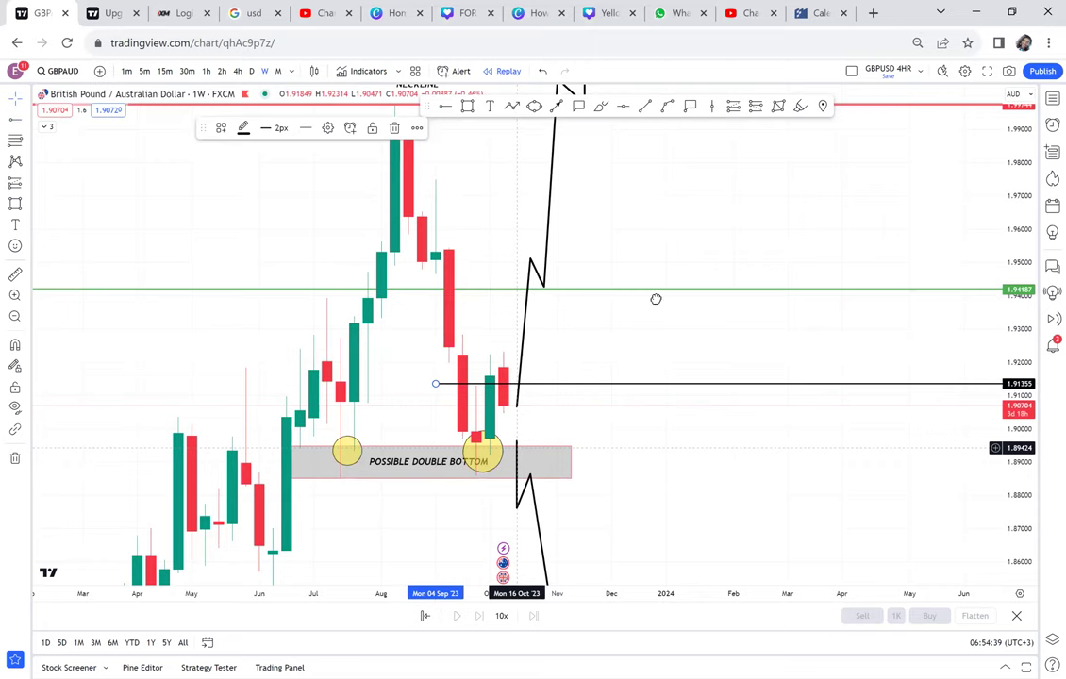
{"action": "scroll", "coordinate": [655, 299], "scroll_direction": "down", "scroll_amount": 5}
{"action": "left_click_drag", "start_coordinate": [667, 337], "coordinate": [683, 403]}
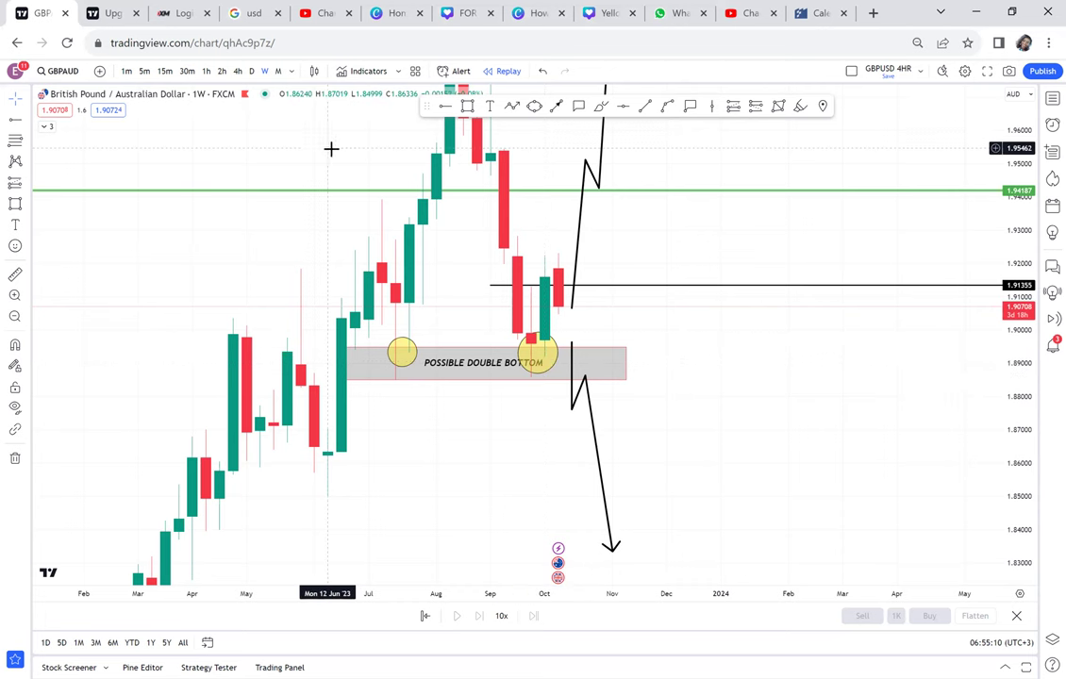
Switch GBPAUD to the monthly timeframe and extend the possible double-bottom zone's start back to 1 Feb '23
{"action": "left_click", "coordinate": [277, 74]}
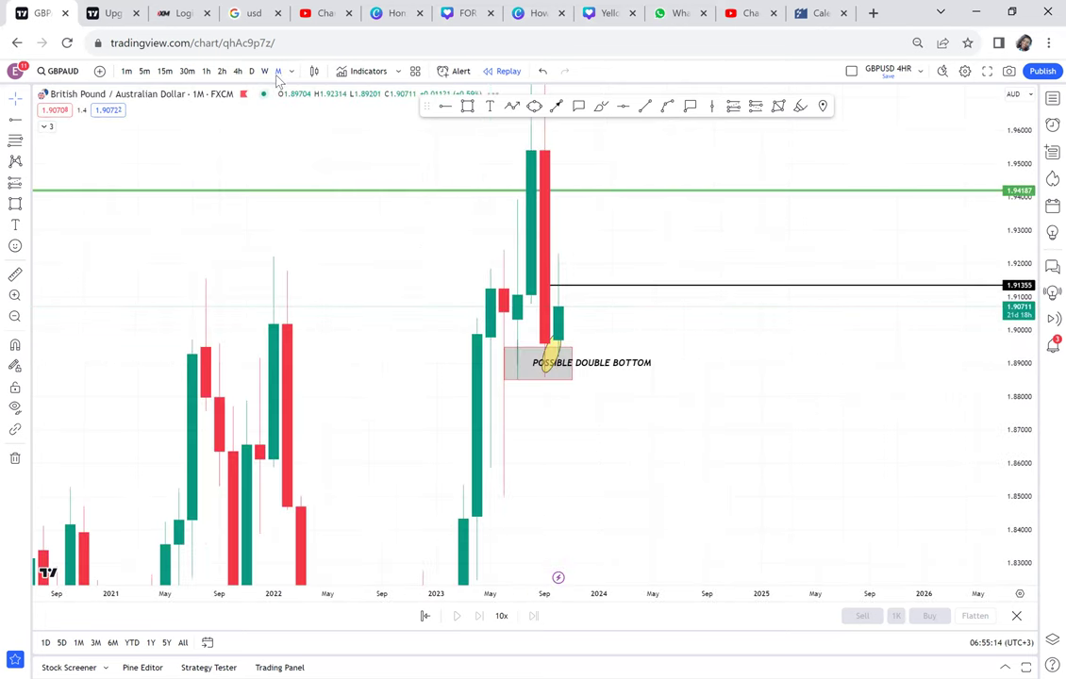
{"action": "scroll", "coordinate": [610, 375], "scroll_direction": "up", "scroll_amount": 4}
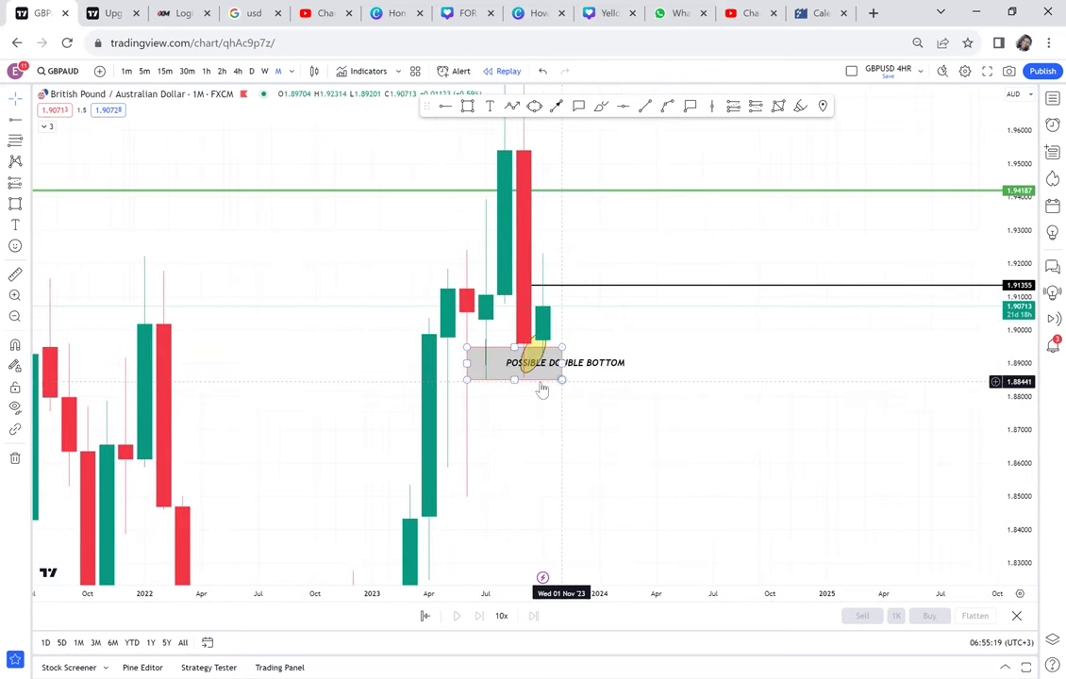
{"action": "left_click", "coordinate": [467, 350]}
{"action": "left_click_drag", "start_coordinate": [467, 350], "coordinate": [390, 350]}
Delete the July and early October ellipses marking the lows in the possible double-bottom zone
{"action": "left_click", "coordinate": [486, 351]}
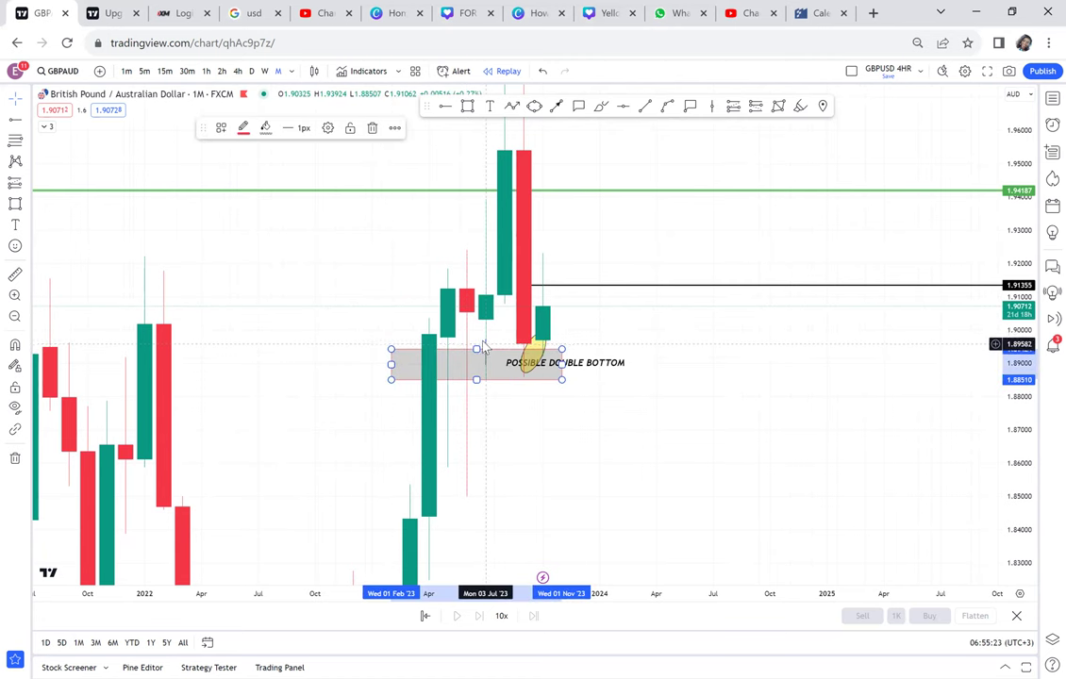
{"action": "key", "text": "Delete"}
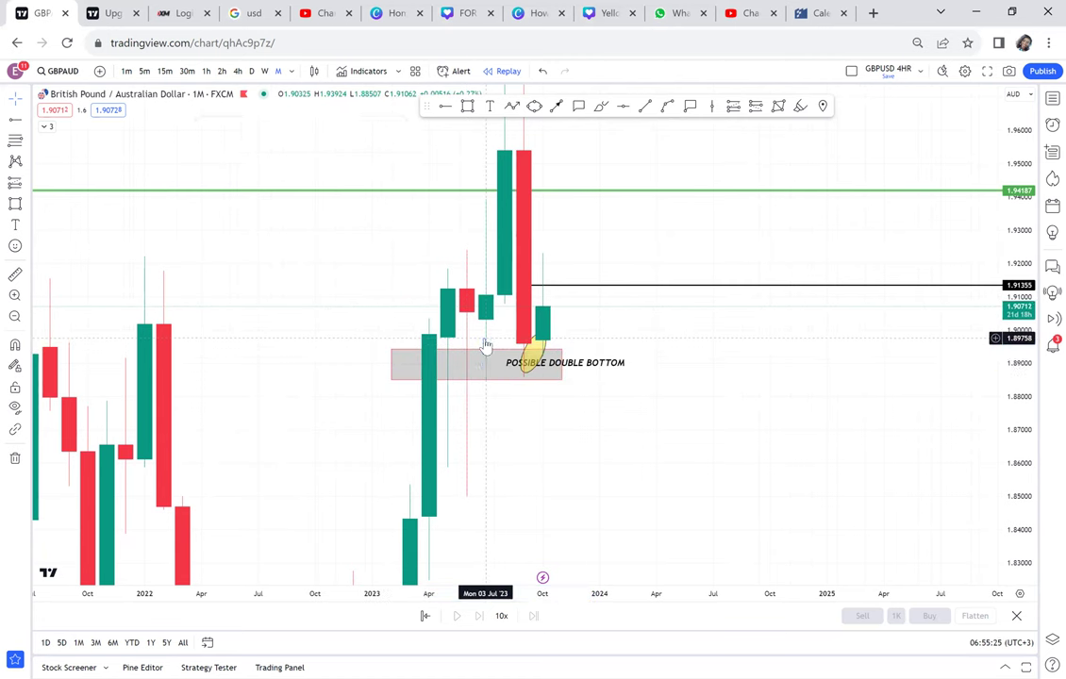
{"action": "left_click_drag", "start_coordinate": [823, 396], "coordinate": [830, 494]}
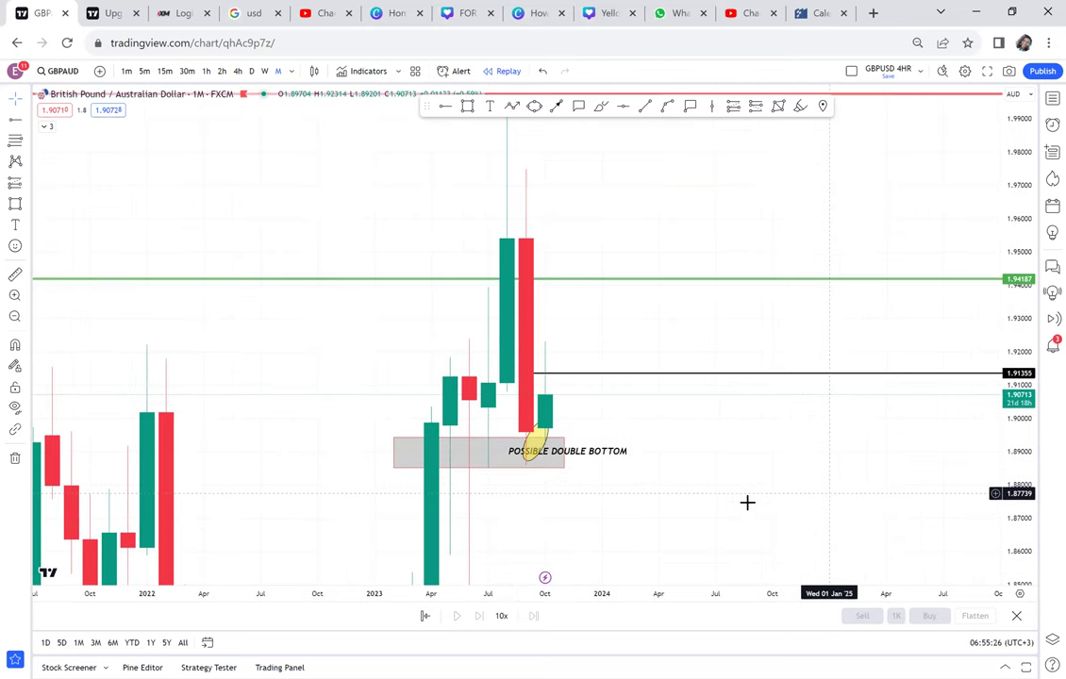
{"action": "left_click", "coordinate": [525, 439]}
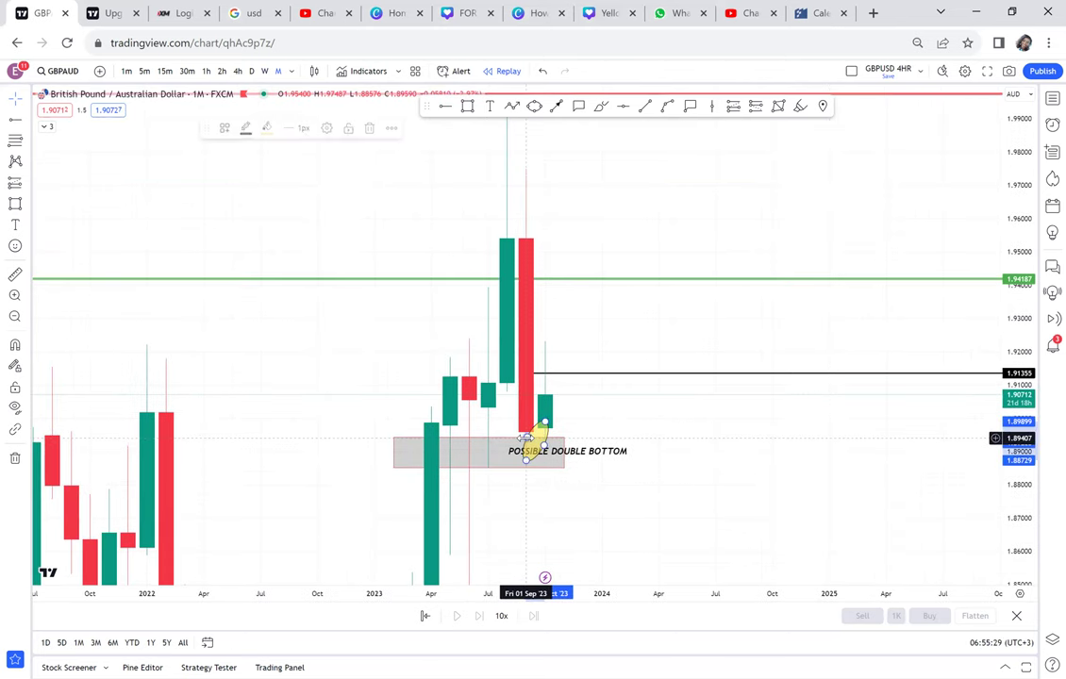
{"action": "key", "text": "Delete"}
{"action": "left_click", "coordinate": [528, 443]}
Delete the black horizontal ray above the possible double-bottom zone
{"action": "scroll", "coordinate": [529, 443], "scroll_direction": "down", "scroll_amount": 3}
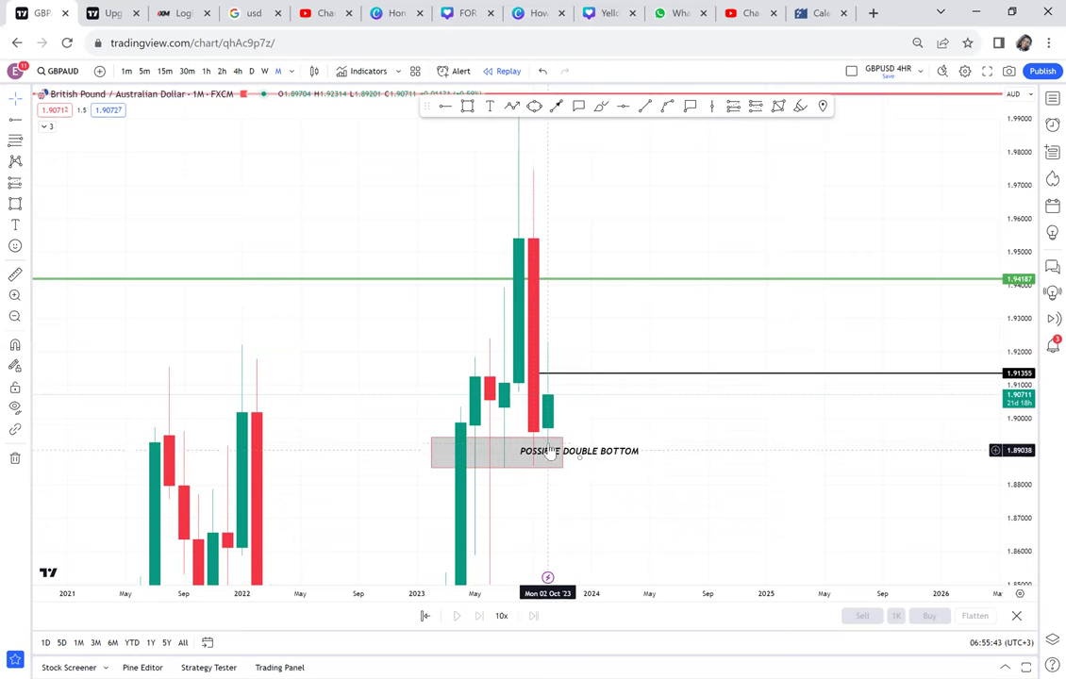
{"action": "left_click", "coordinate": [567, 377]}
{"action": "key", "text": "Delete"}
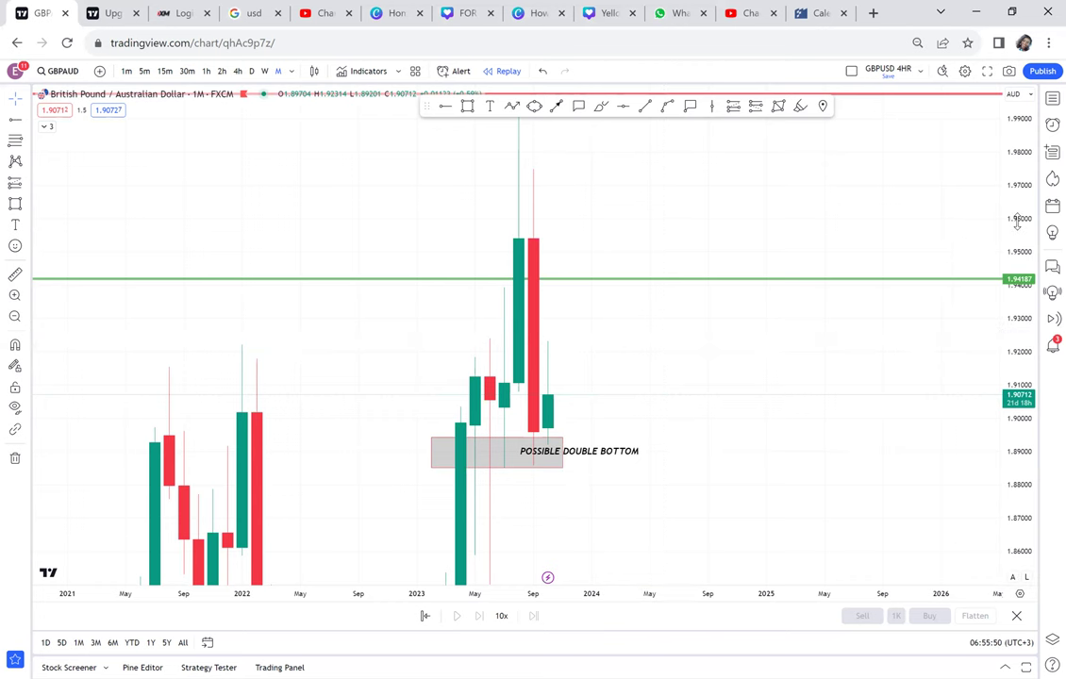
Compare the double-bottom zone and neckline between the monthly and weekly timeframes, finishing on the weekly chart
{"action": "left_click_drag", "start_coordinate": [1019, 221], "coordinate": [1018, 274]}
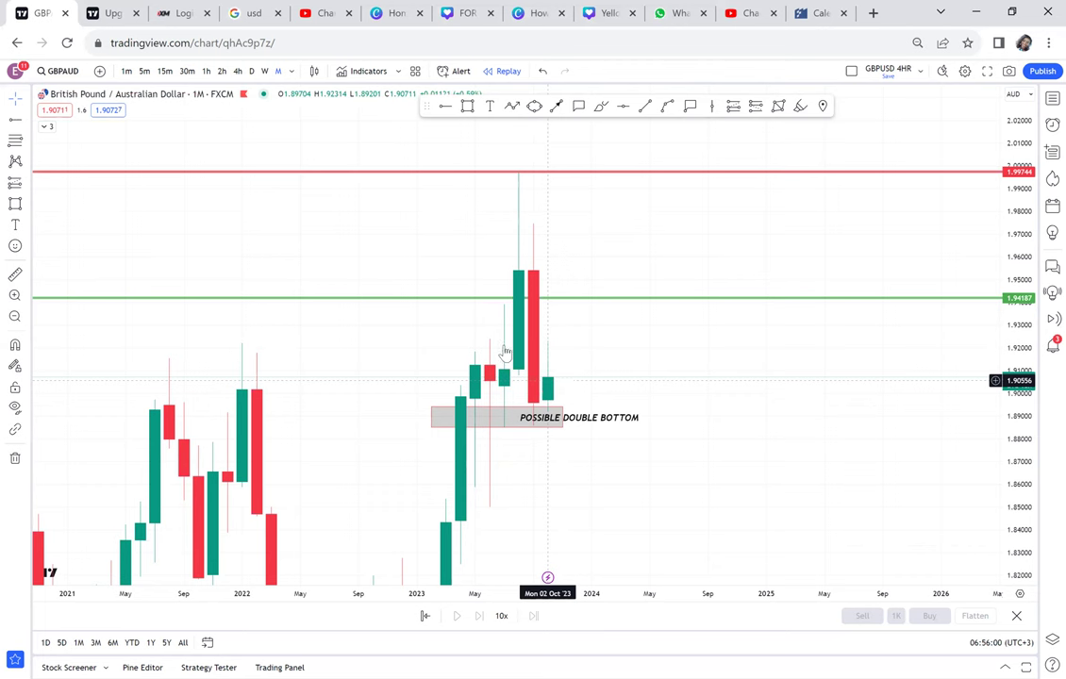
{"action": "left_click", "coordinate": [266, 73]}
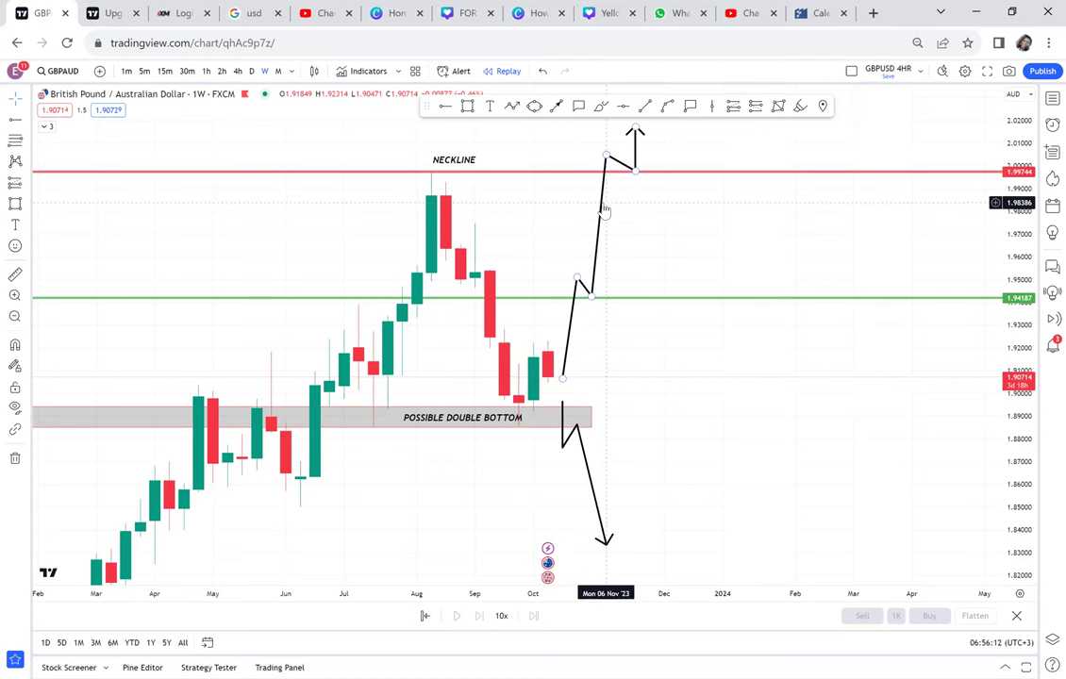
{"action": "left_click", "coordinate": [278, 71]}
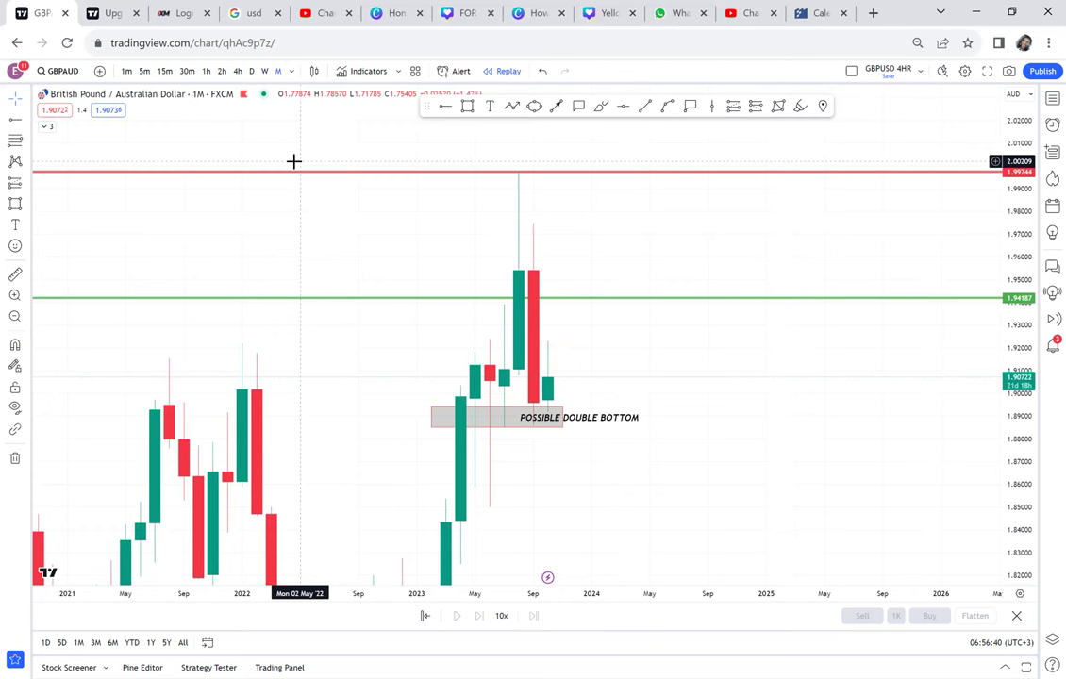
{"action": "left_click", "coordinate": [265, 72]}
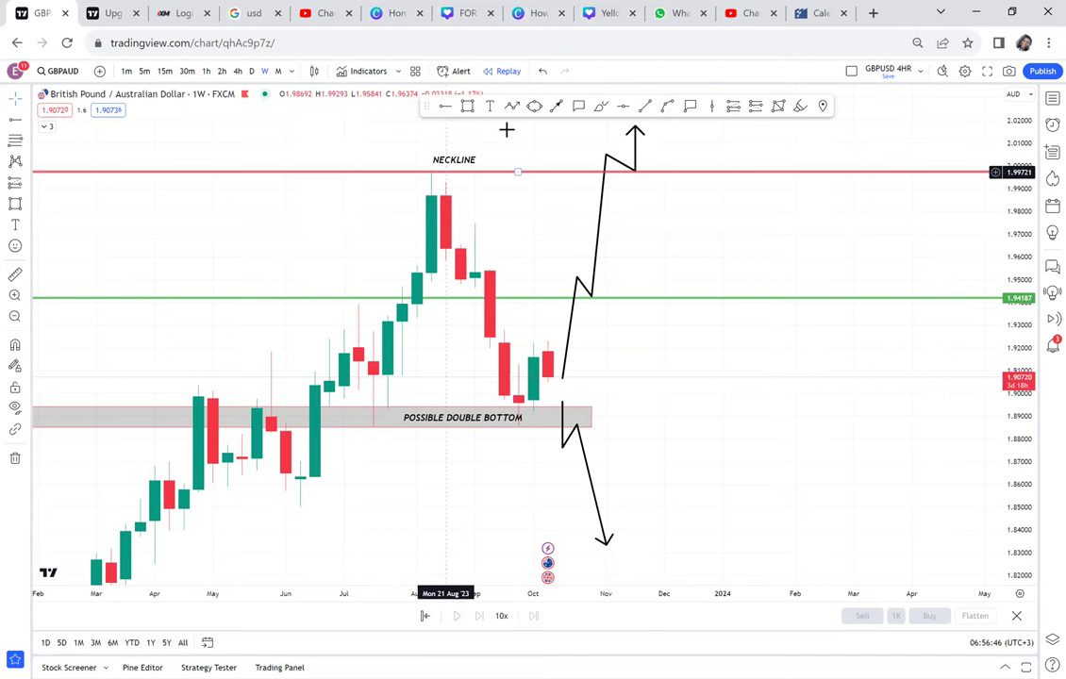
Draw an ellipse around the July '23 low in the possible double-bottom zone on the weekly chart
{"action": "left_click", "coordinate": [534, 106]}
{"action": "left_click", "coordinate": [347, 415]}
{"action": "left_click", "coordinate": [388, 388]}
{"action": "left_click", "coordinate": [397, 405]}
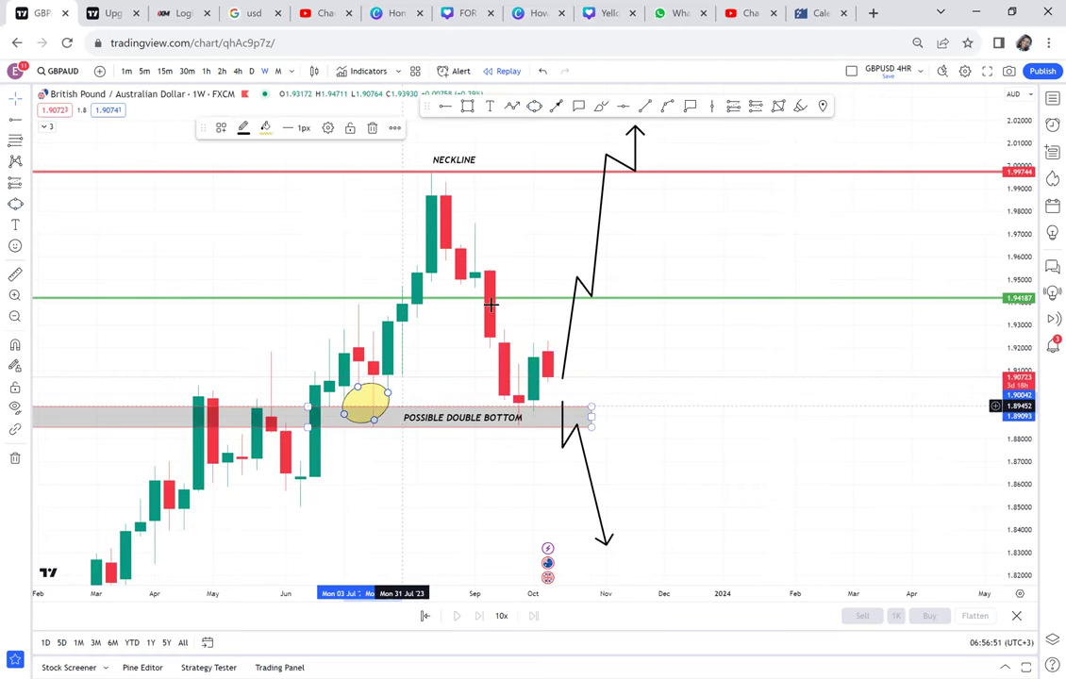
Draw a second ellipse around the late September to early October low in the same zone
{"action": "left_click", "coordinate": [534, 106]}
{"action": "left_click", "coordinate": [508, 381]}
{"action": "left_click", "coordinate": [529, 430]}
{"action": "left_click", "coordinate": [555, 416]}
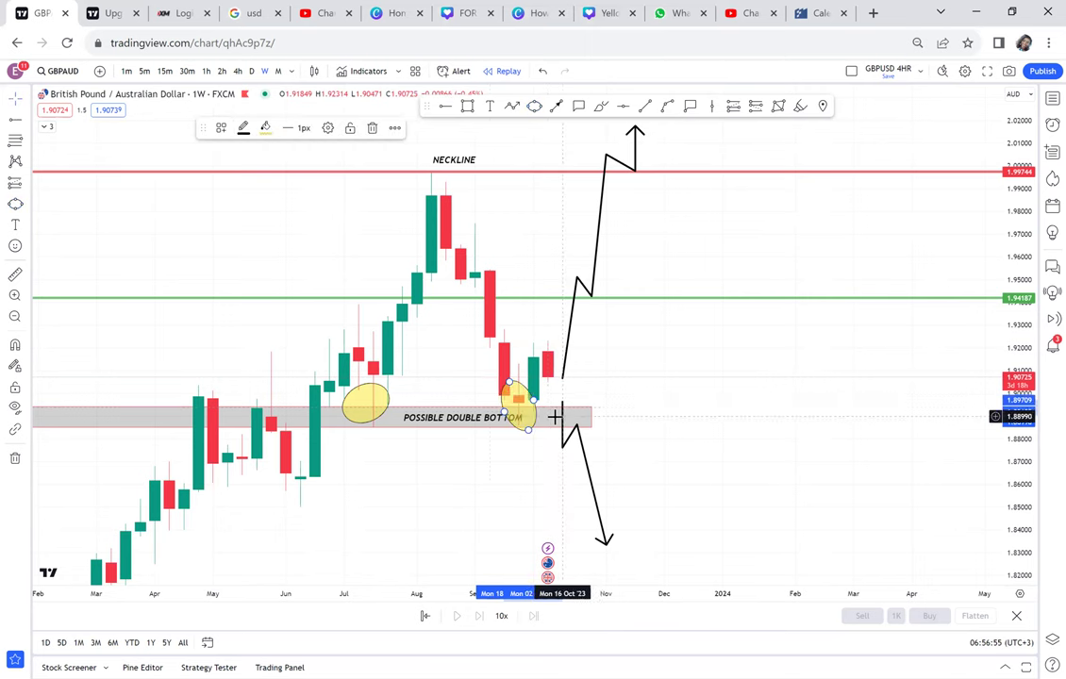
Check how the marked double bottom looks on the monthly and daily timeframes, including both ellipses and projected paths
{"action": "left_click", "coordinate": [278, 71]}
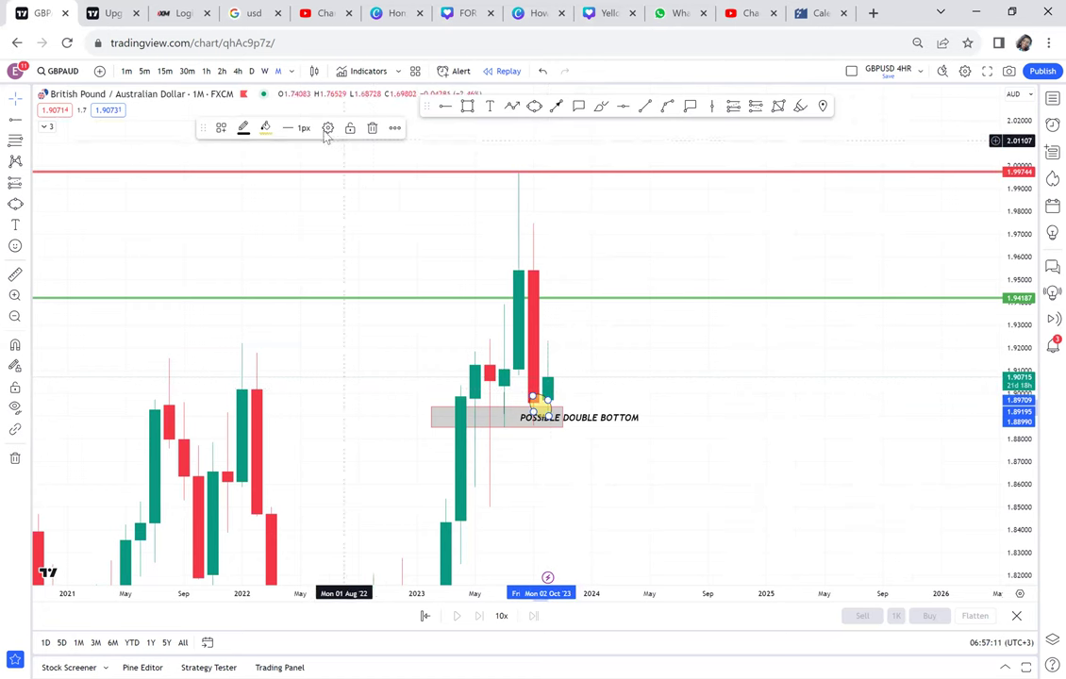
{"action": "left_click", "coordinate": [251, 72]}
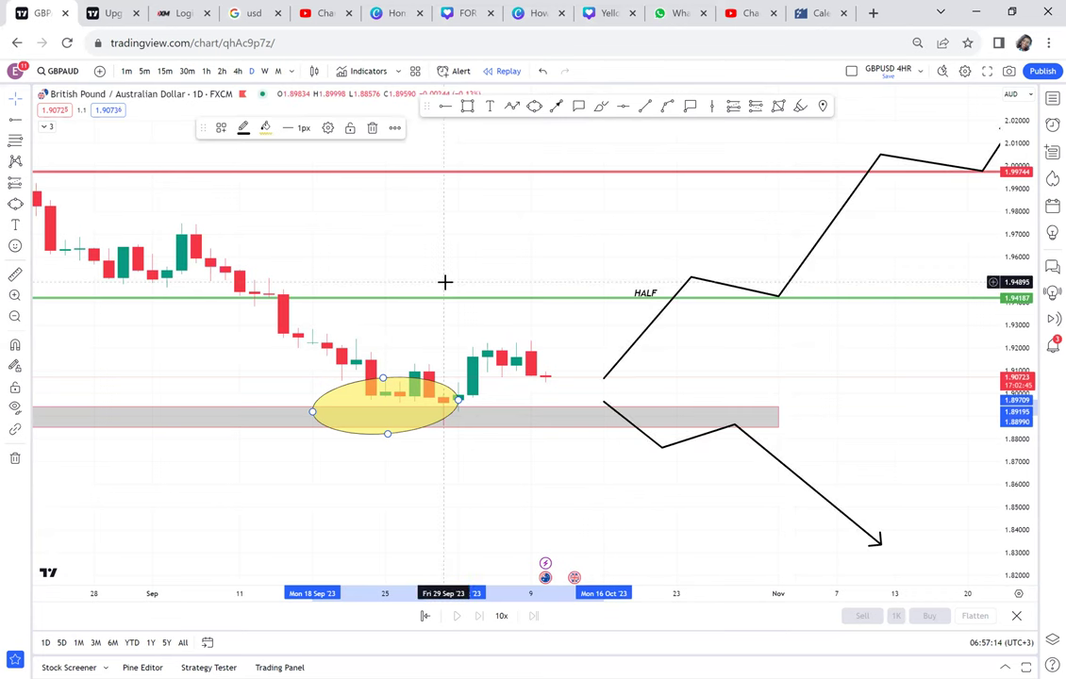
{"action": "scroll", "coordinate": [444, 281], "scroll_direction": "down", "scroll_amount": 5}
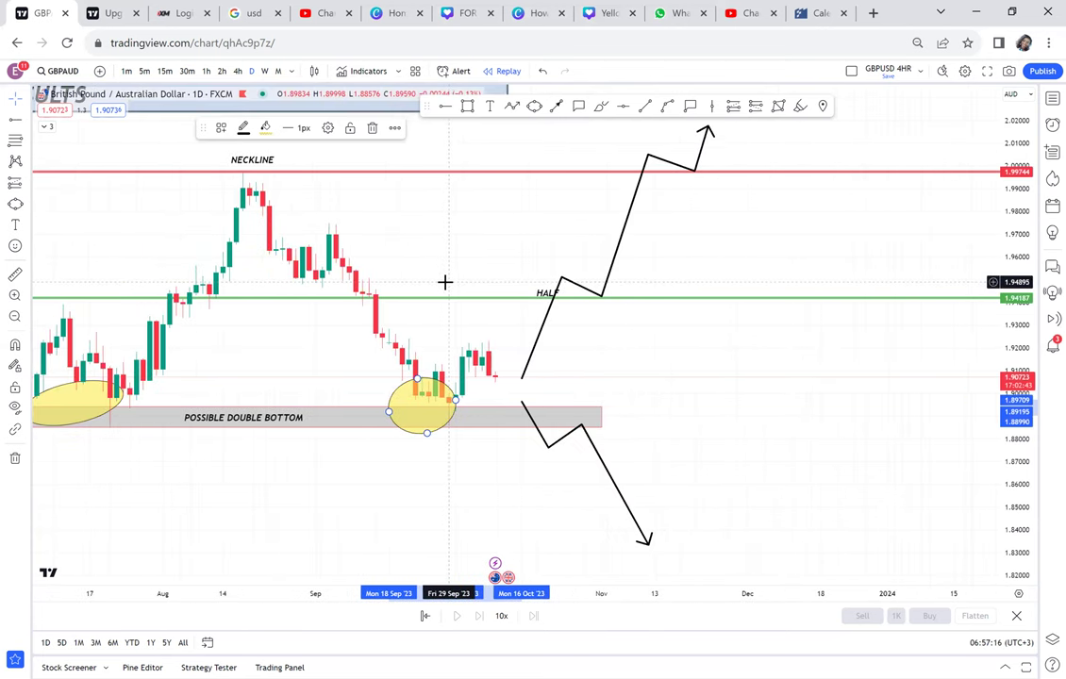
{"action": "scroll", "coordinate": [428, 405], "scroll_direction": "down", "scroll_amount": 2}
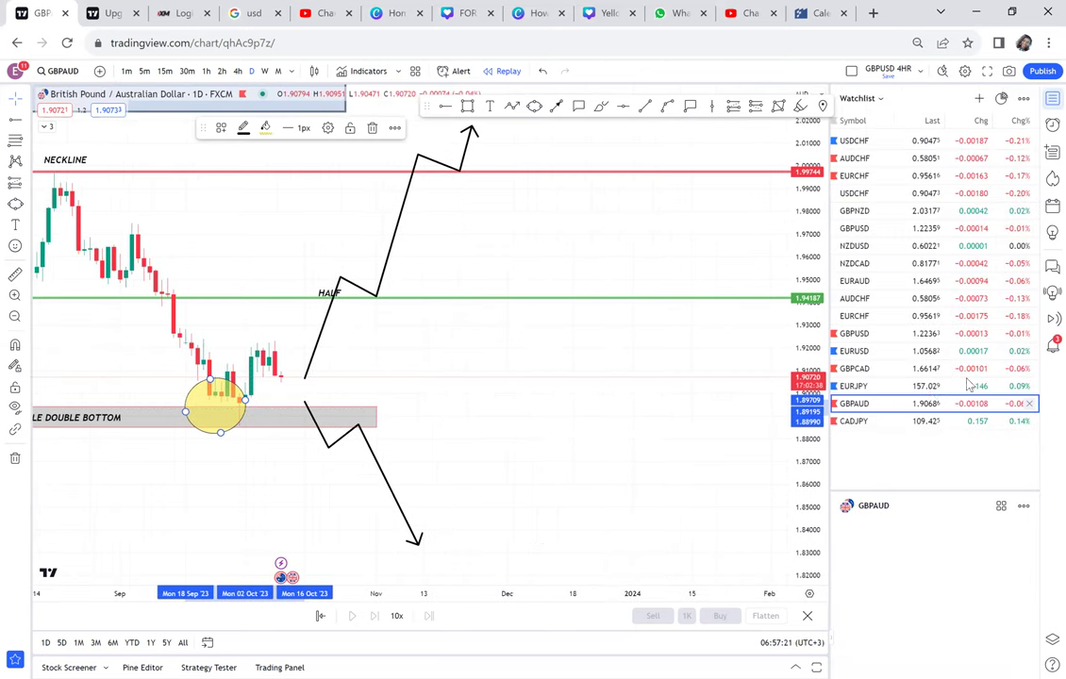
Load CADJPY from the watchlist on the daily timeframe and hide the watchlist
{"action": "left_click", "coordinate": [891, 426]}
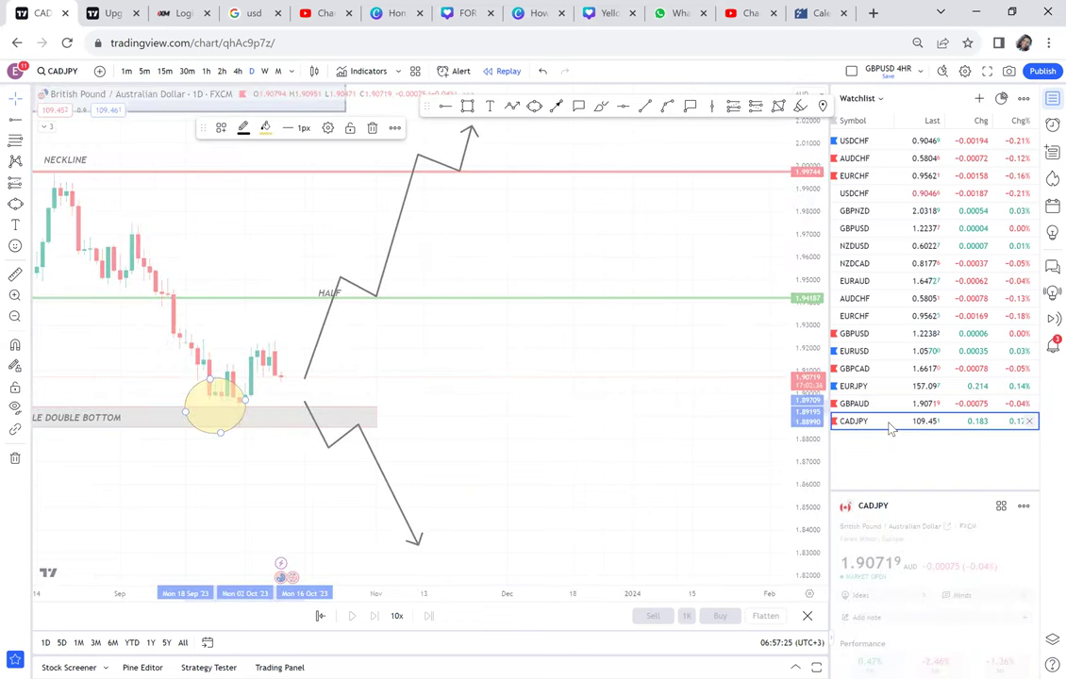
{"action": "left_click", "coordinate": [1050, 100]}
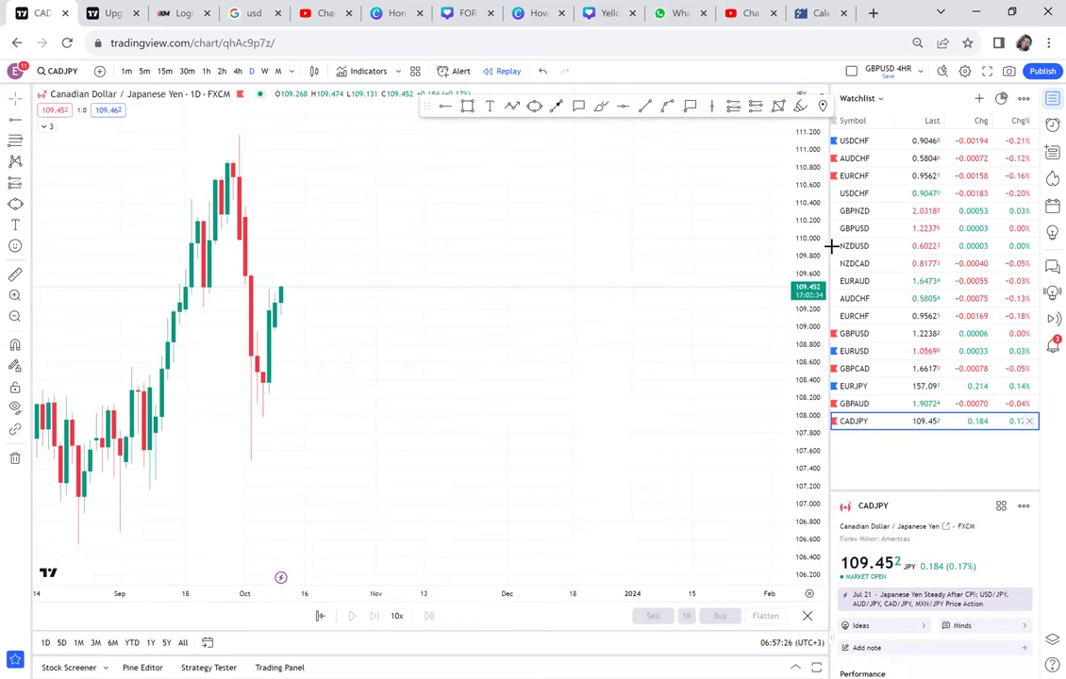
{"action": "scroll", "coordinate": [804, 264], "scroll_direction": "down", "scroll_amount": 2}
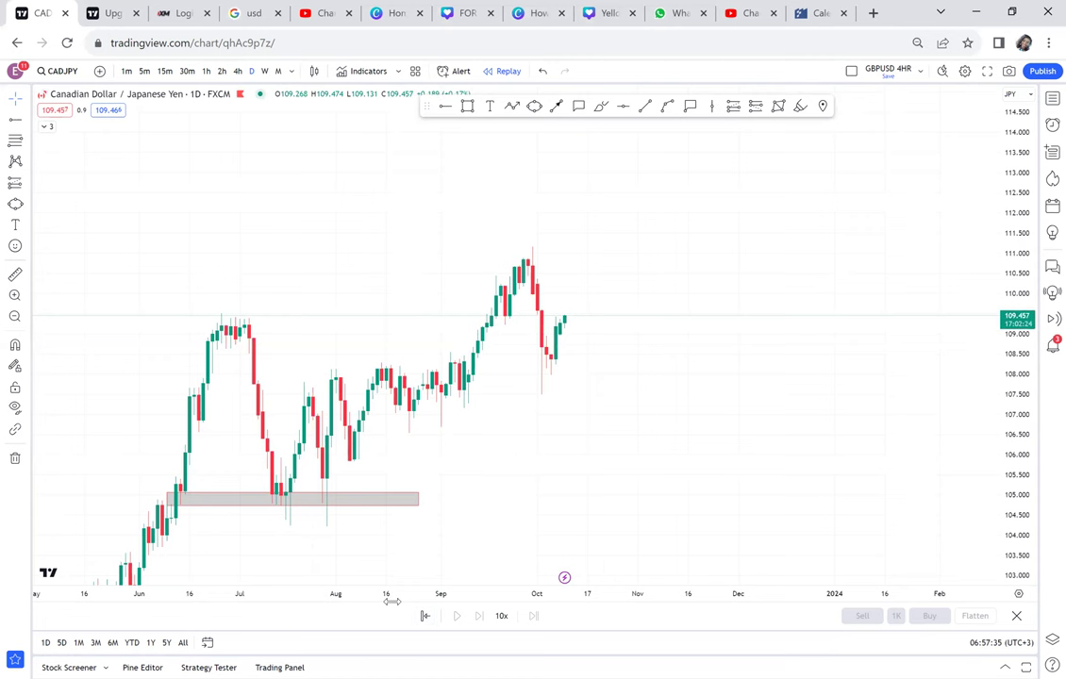
Start a CADJPY bar replay from 12 Jul '23, where price falls into the grey zone, and frame that area
{"action": "left_click", "coordinate": [425, 615]}
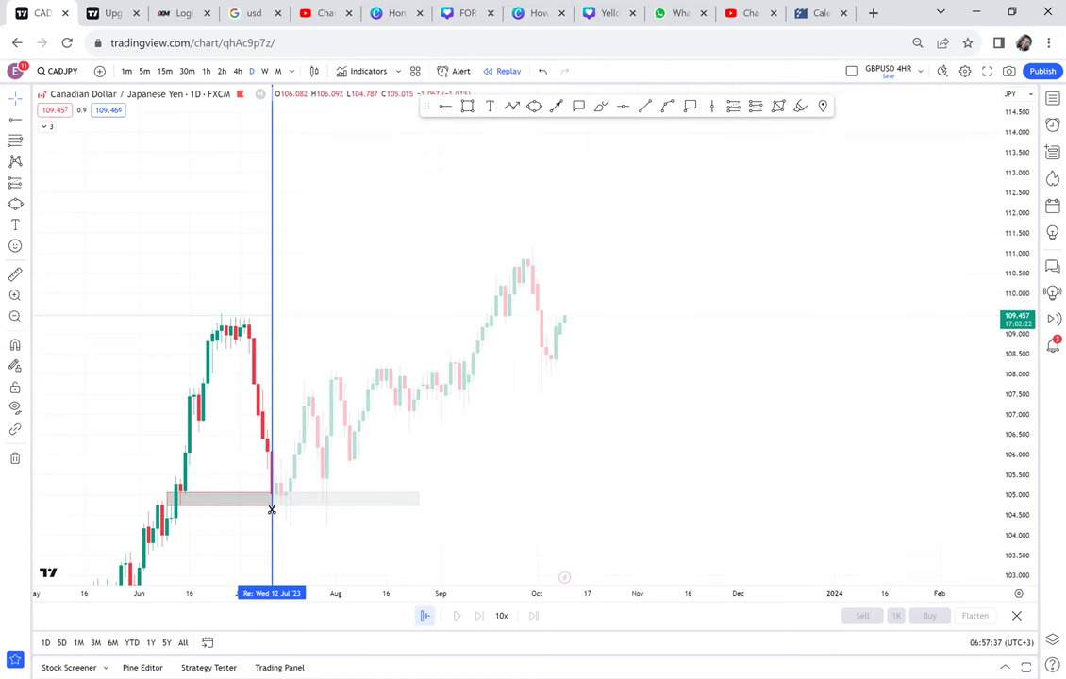
{"action": "left_click", "coordinate": [275, 513]}
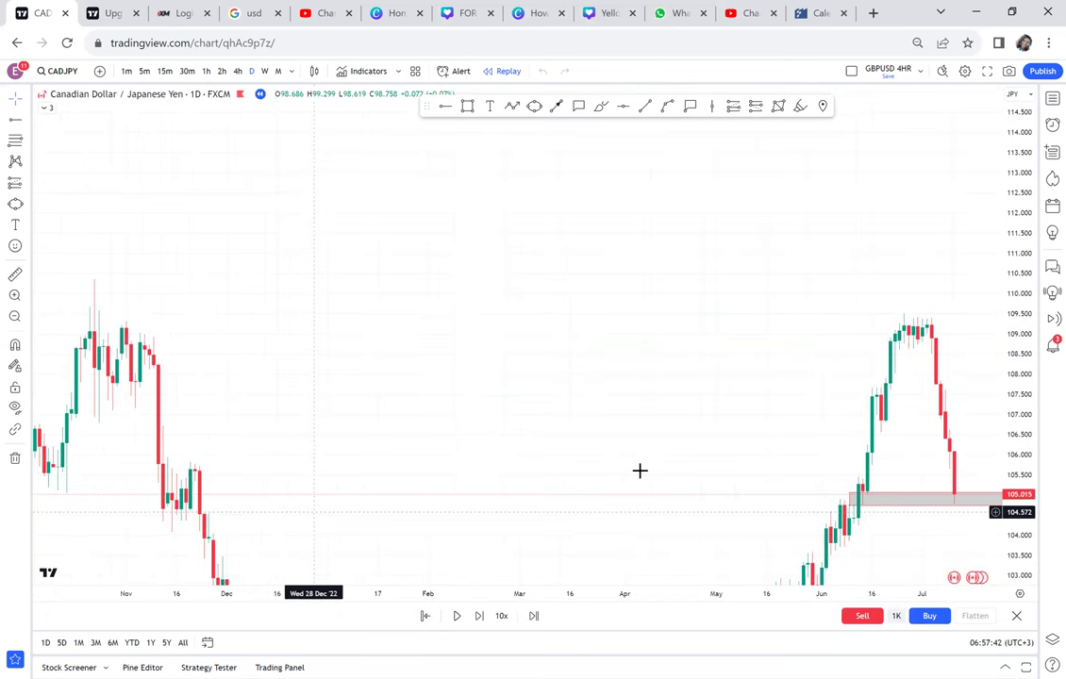
{"action": "left_click_drag", "start_coordinate": [640, 470], "coordinate": [335, 352]}
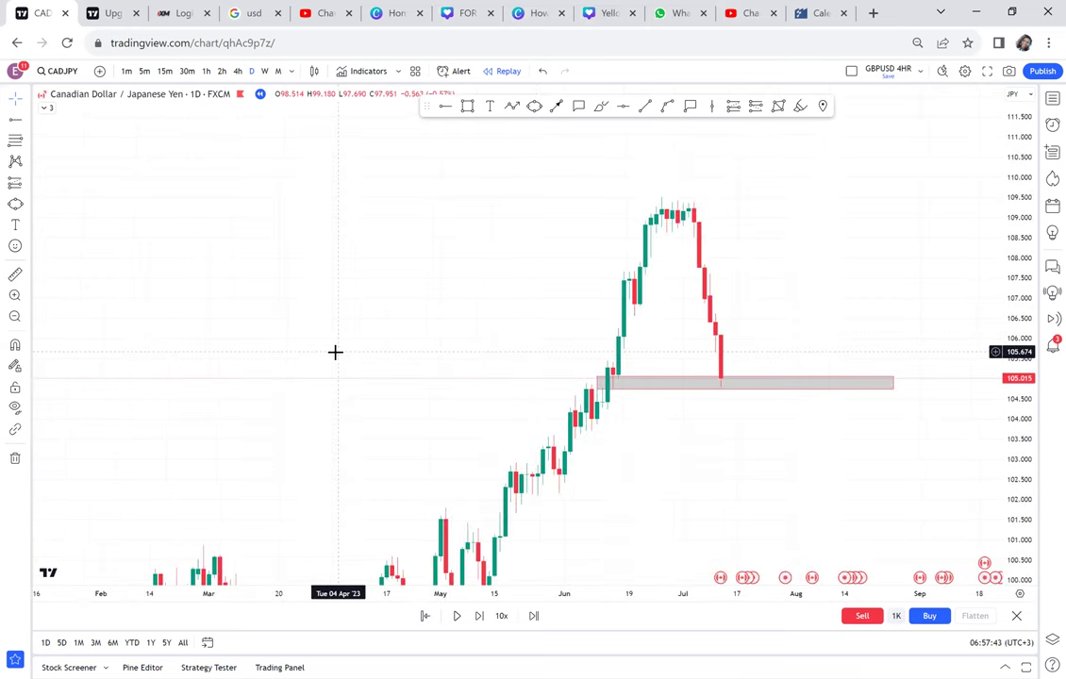
{"action": "scroll", "coordinate": [335, 352], "scroll_direction": "up", "scroll_amount": 1}
{"action": "scroll", "coordinate": [342, 470], "scroll_direction": "up", "scroll_amount": 1}
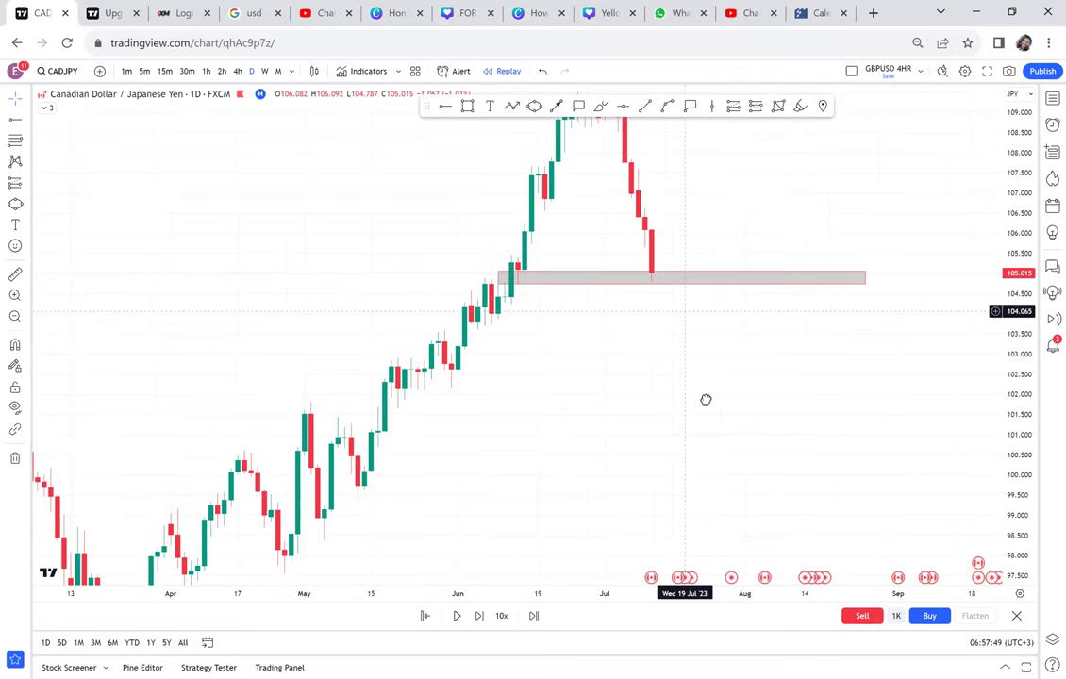
{"action": "left_click_drag", "start_coordinate": [705, 398], "coordinate": [728, 482]}
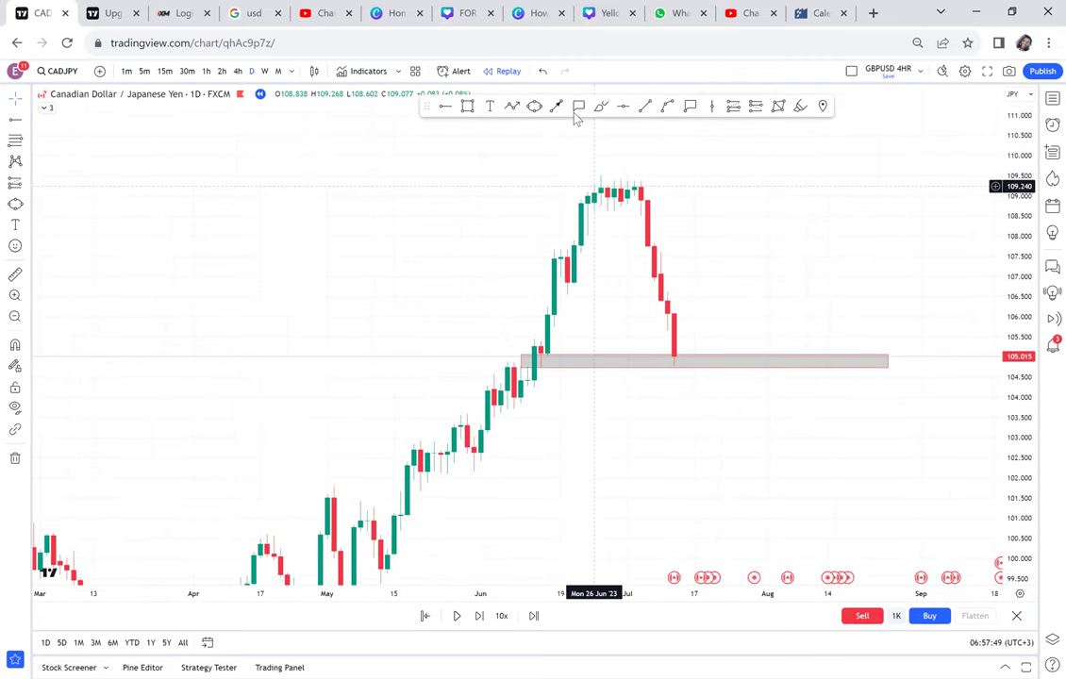
Add a callout reading "MARKET STRUCTURE" pointing to the 7 Jun '23 area at the start of the grey zone
{"action": "left_click", "coordinate": [579, 107]}
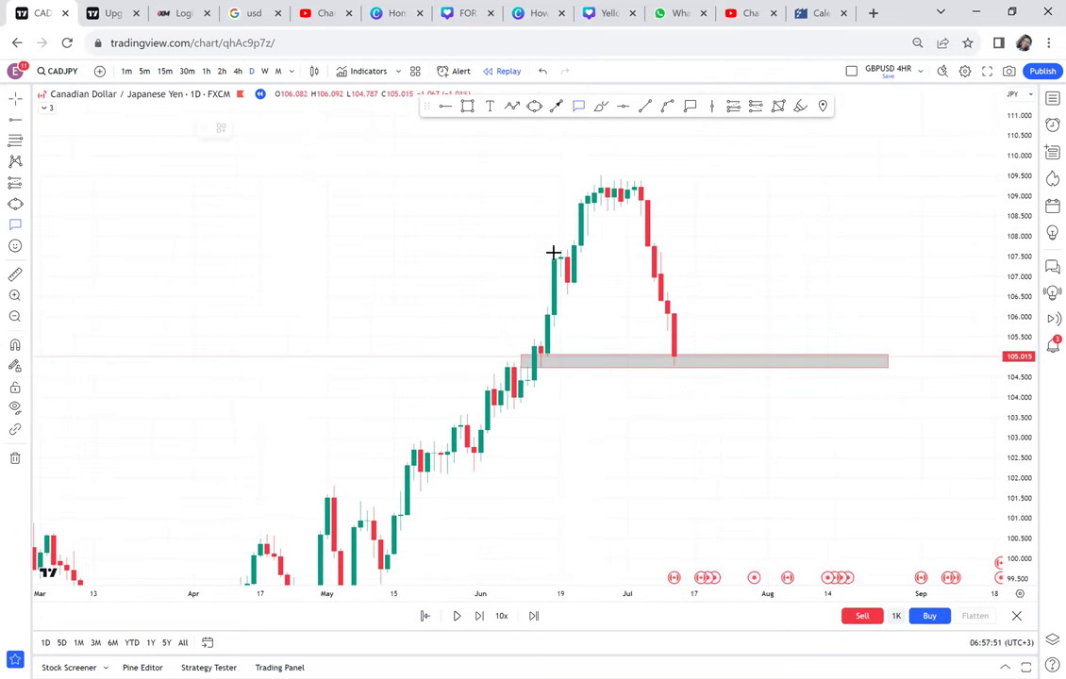
{"action": "left_click", "coordinate": [402, 290]}
{"action": "type", "text": "M"}
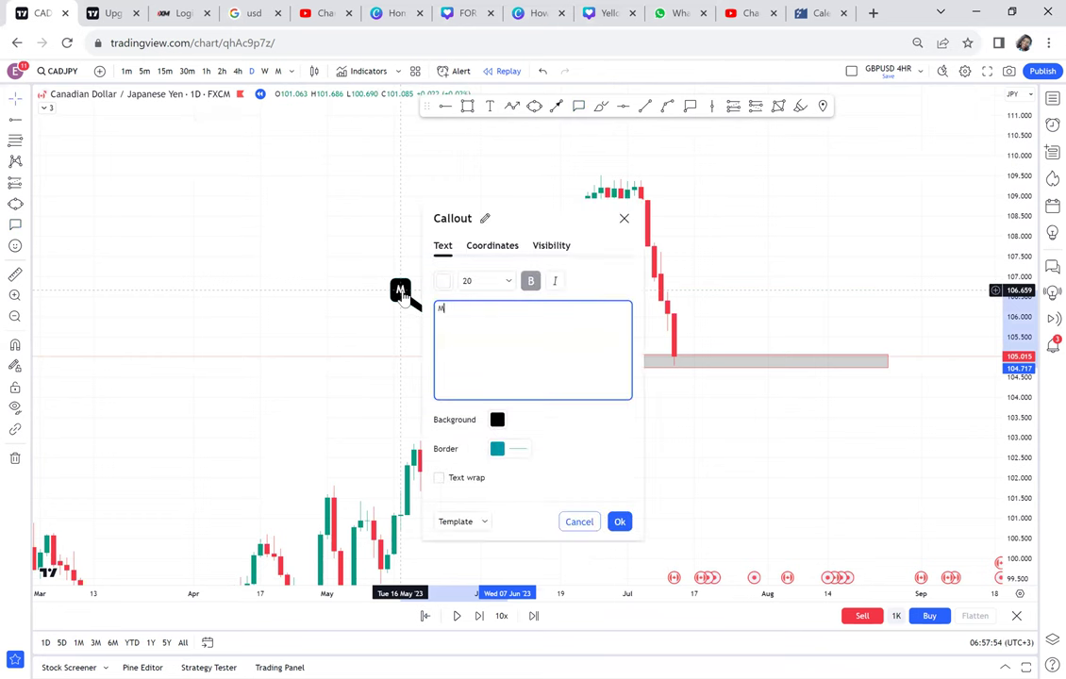
{"action": "type", "text": "ARK"}
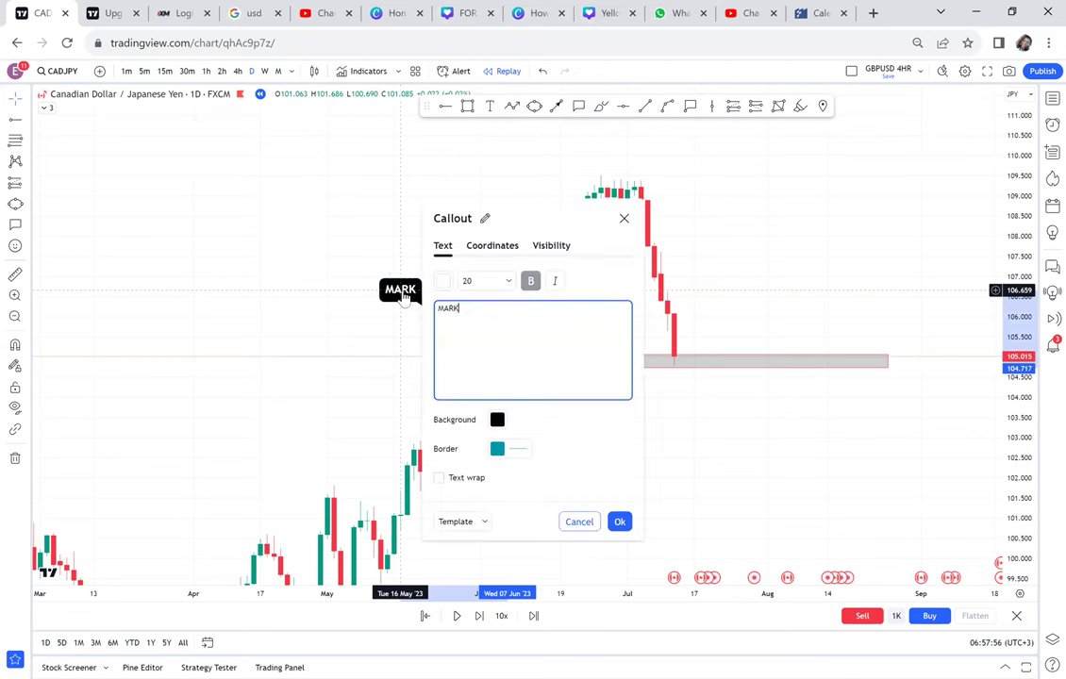
{"action": "type", "text": "ET STRU"}
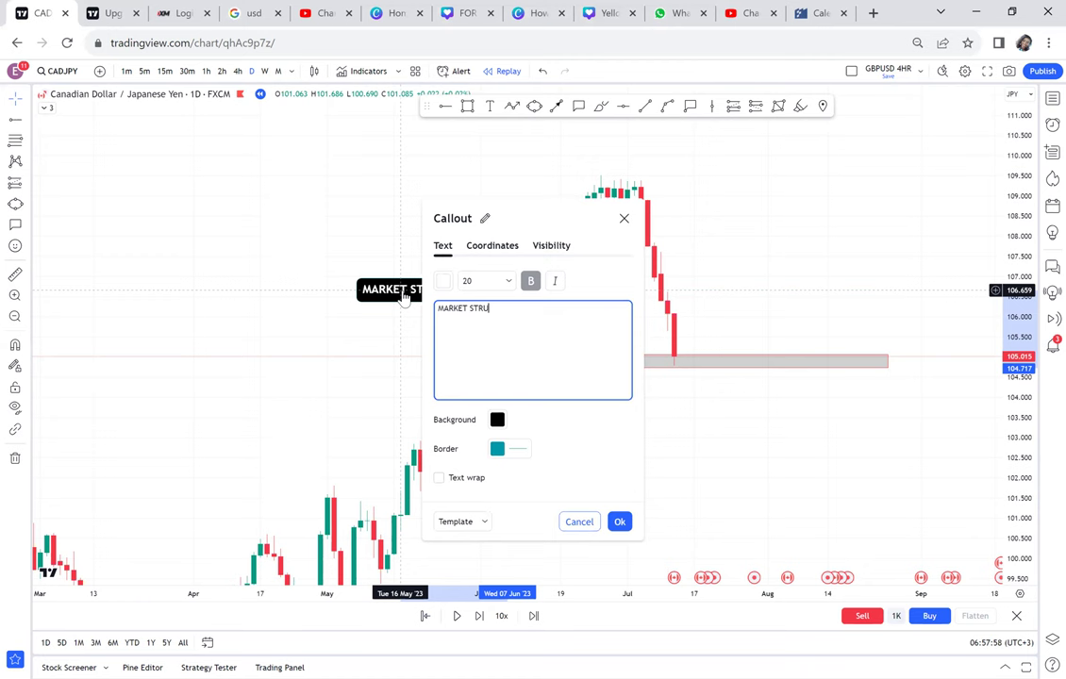
{"action": "type", "text": "CTURE"}
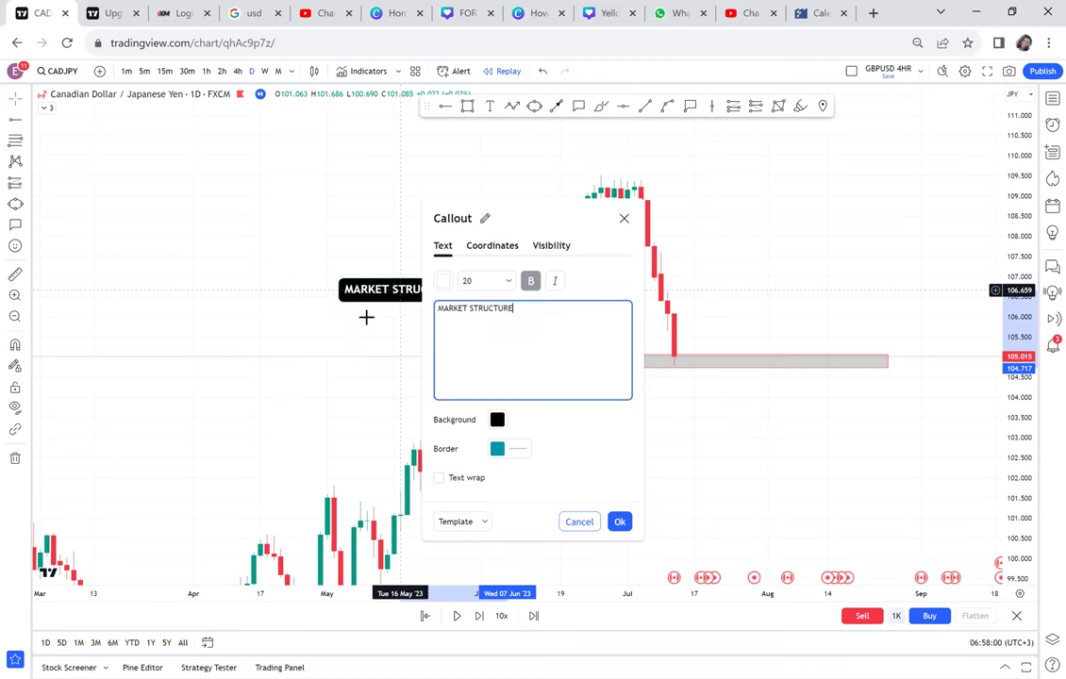
{"action": "left_click", "coordinate": [366, 317]}
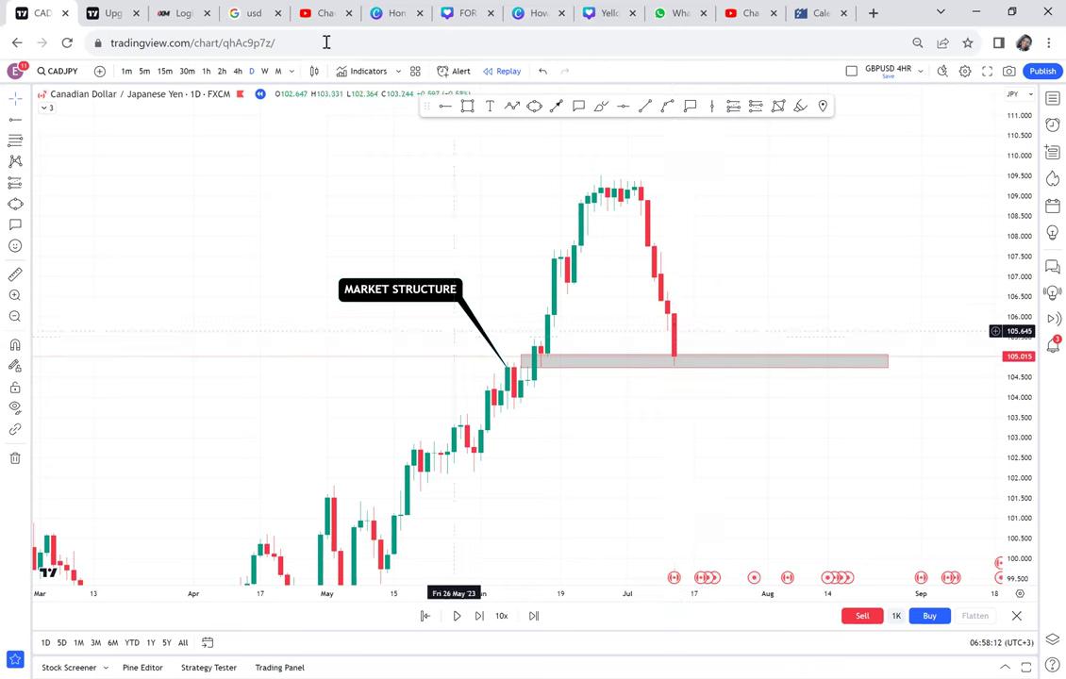
Switch the CADJPY replay to the monthly timeframe to examine the zone marked as market structure
{"action": "left_click", "coordinate": [279, 71]}
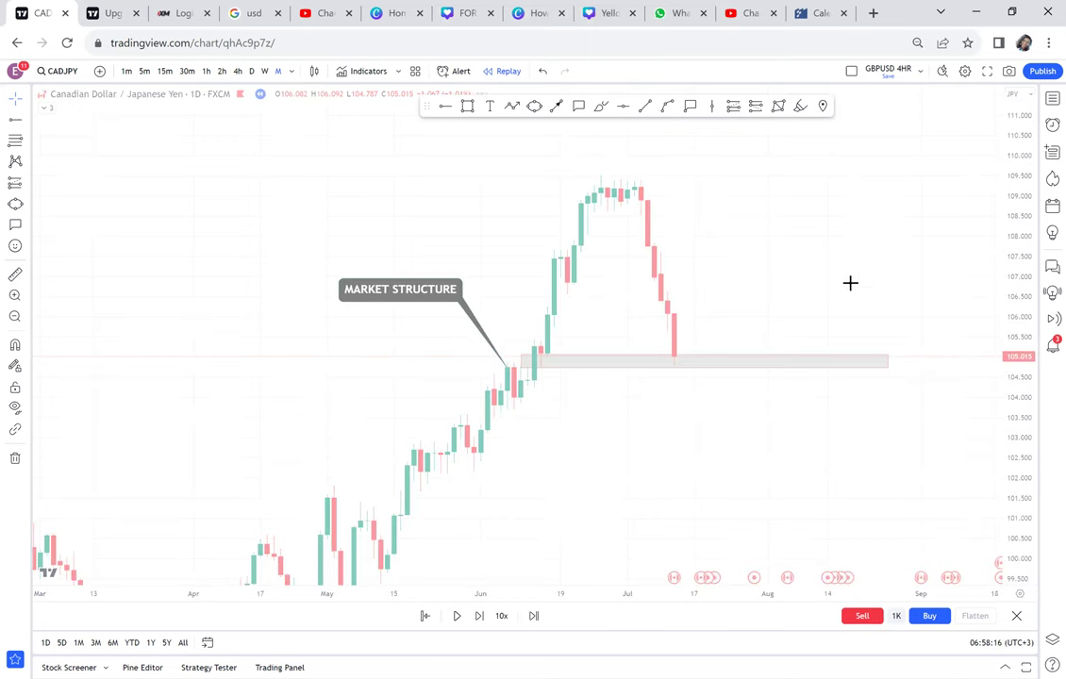
{"action": "scroll", "coordinate": [851, 283], "scroll_direction": "up", "scroll_amount": 2}
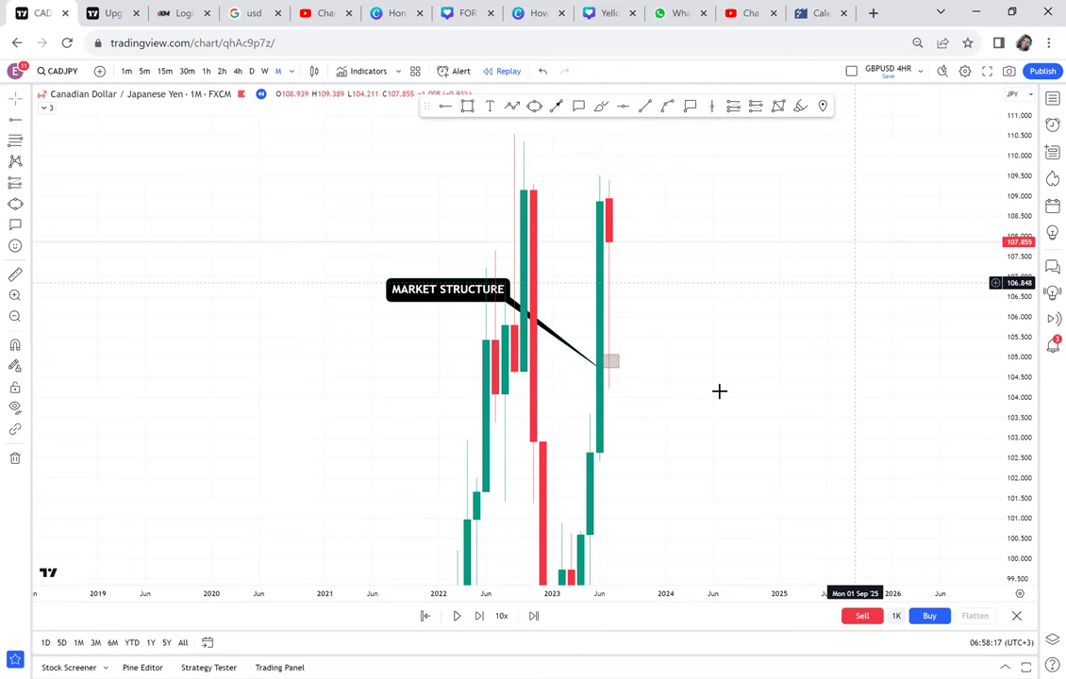
{"action": "scroll", "coordinate": [571, 393], "scroll_direction": "up", "scroll_amount": 2}
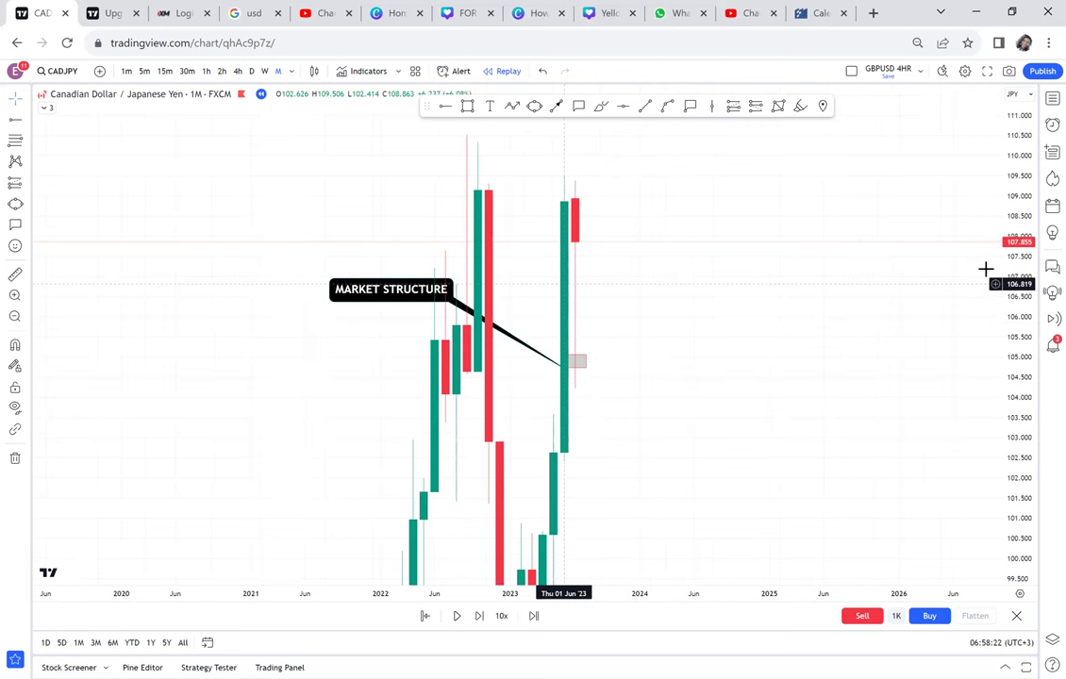
Return the CADJPY replay to the daily timeframe and frame the price fall into the grey market-structure zone
{"action": "left_click_drag", "start_coordinate": [1011, 245], "coordinate": [983, 376]}
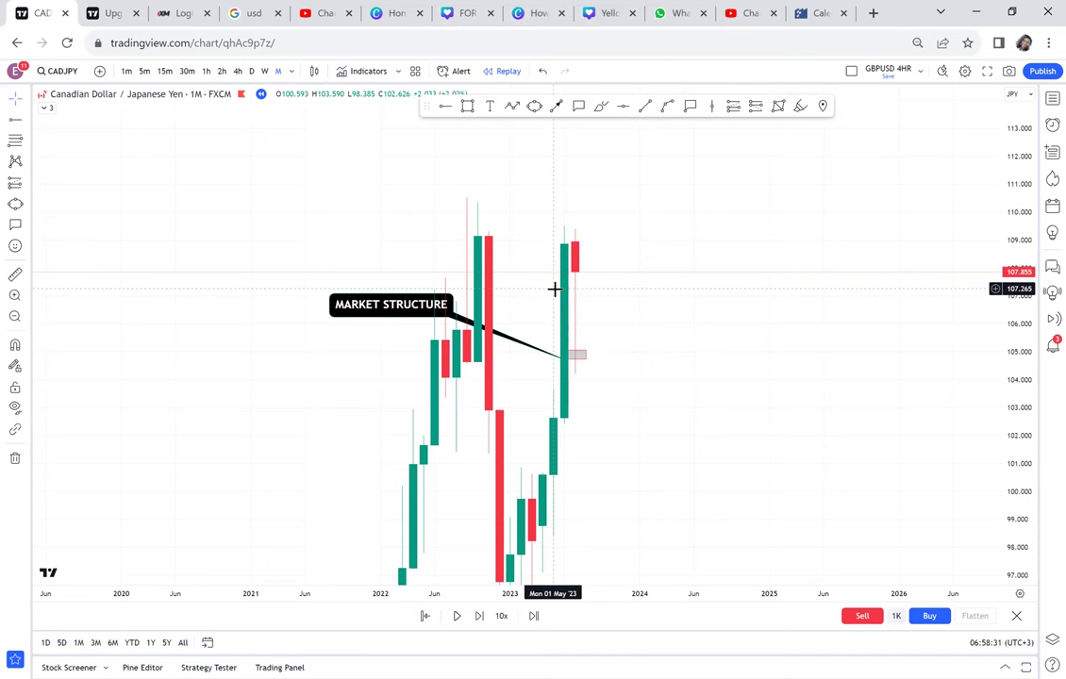
{"action": "left_click", "coordinate": [250, 76]}
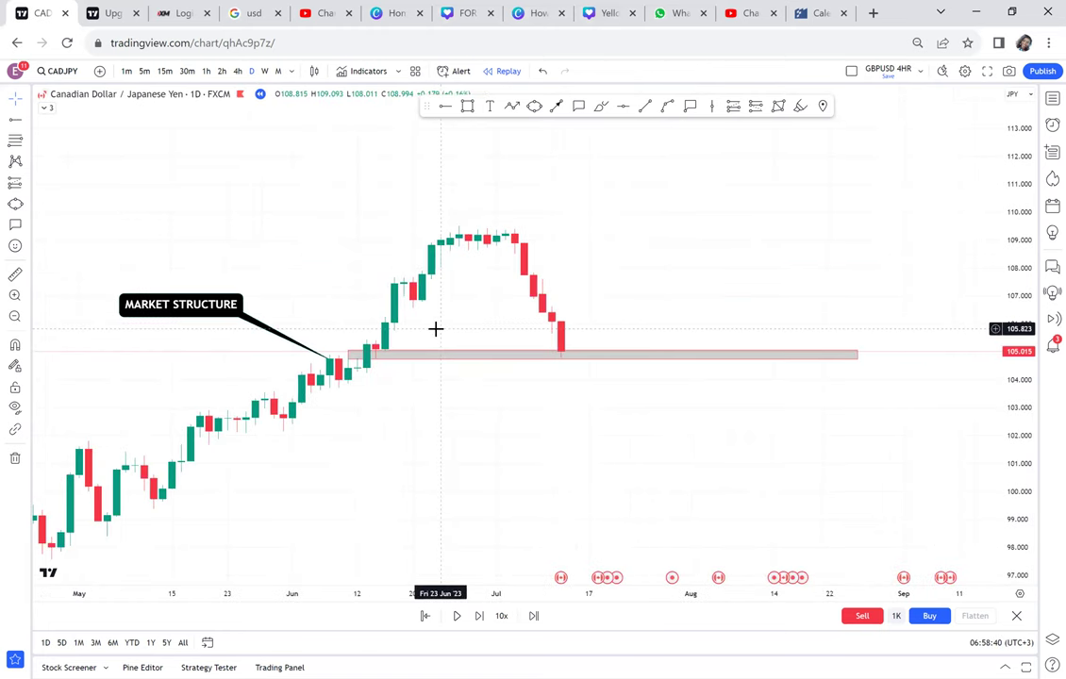
{"action": "scroll", "coordinate": [436, 329], "scroll_direction": "down", "scroll_amount": 5}
{"action": "left_click_drag", "start_coordinate": [735, 200], "coordinate": [789, 163]}
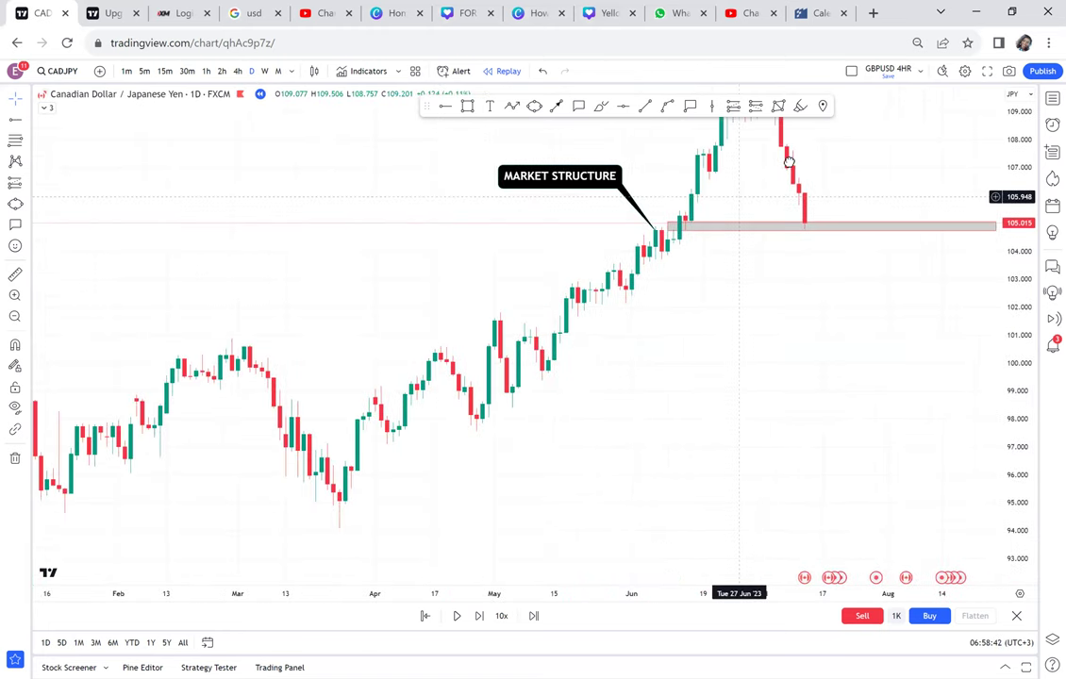
{"action": "left_click_drag", "start_coordinate": [742, 226], "coordinate": [569, 283]}
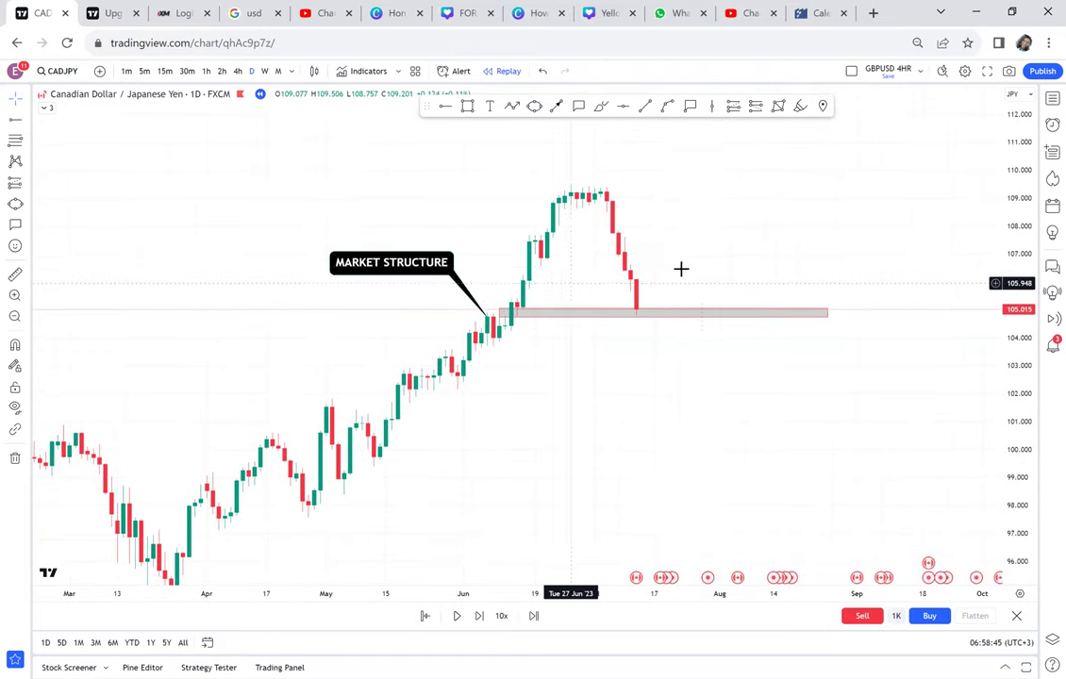
{"action": "scroll", "coordinate": [995, 210], "scroll_direction": "up", "scroll_amount": 2}
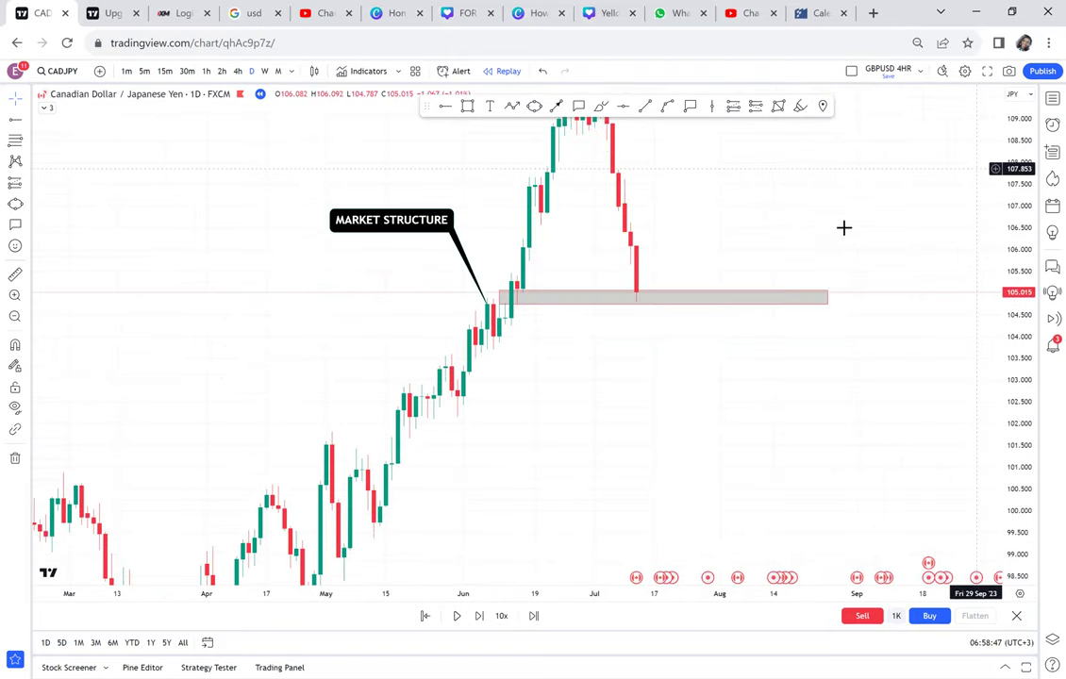
{"action": "scroll", "coordinate": [799, 295], "scroll_direction": "up", "scroll_amount": 2}
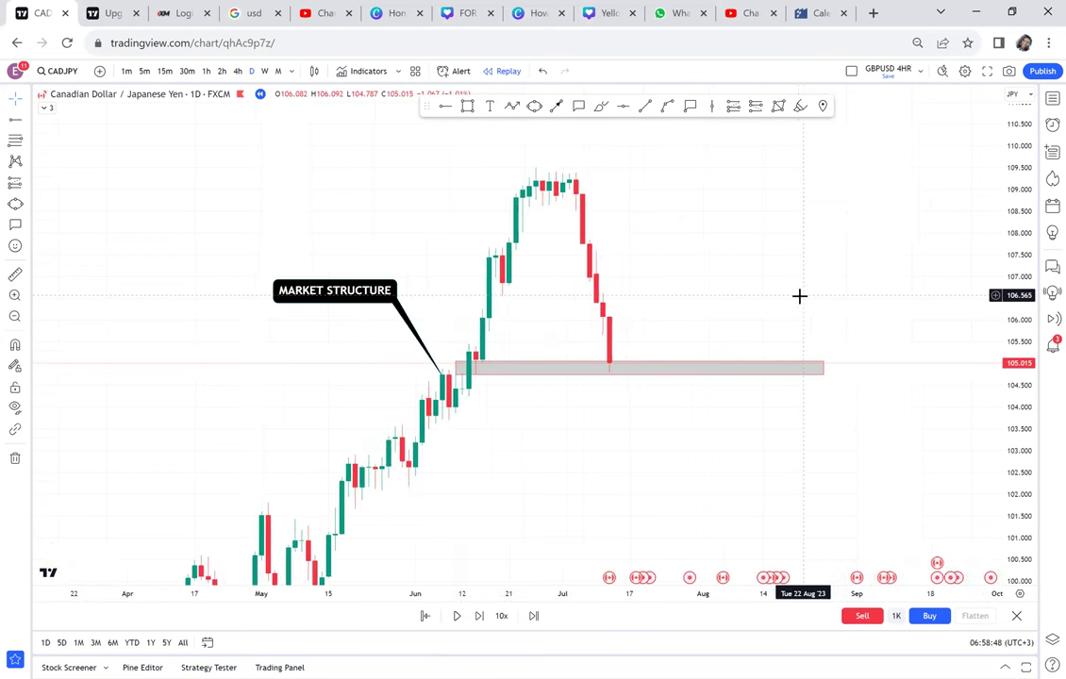
{"action": "scroll", "coordinate": [800, 295], "scroll_direction": "up", "scroll_amount": 1}
{"action": "scroll", "coordinate": [800, 296], "scroll_direction": "up", "scroll_amount": 1}
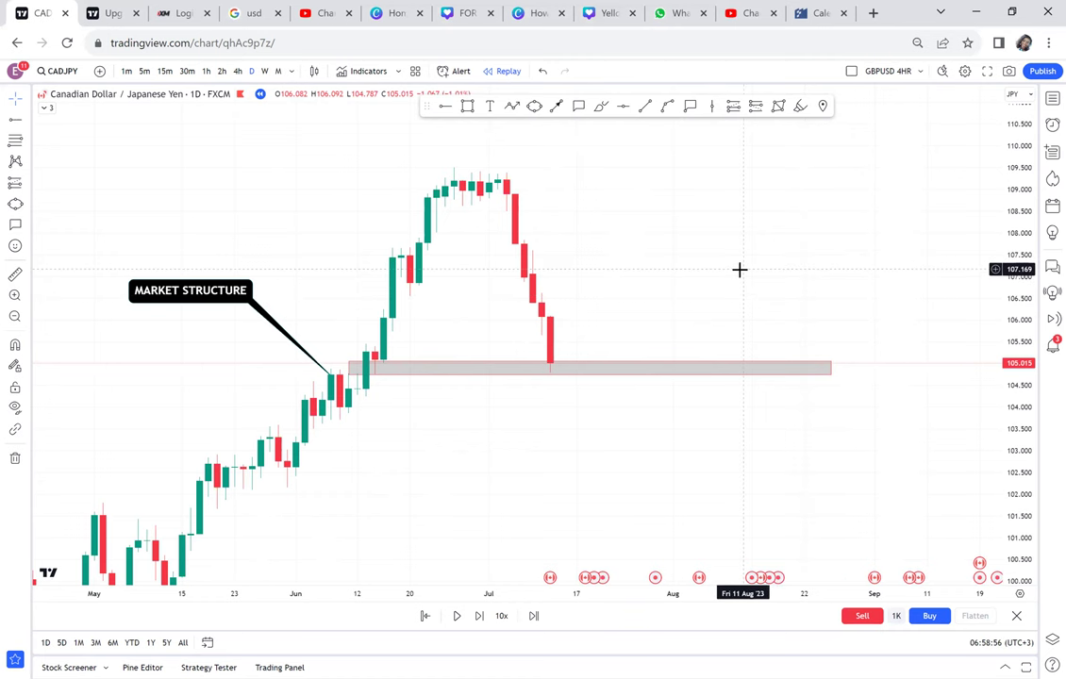
{"action": "scroll", "coordinate": [661, 222], "scroll_direction": "up", "scroll_amount": 1}
Label the grey zone with text using the saved POSSIBLE DOUBLE BOTTOM template
{"action": "left_click", "coordinate": [490, 106]}
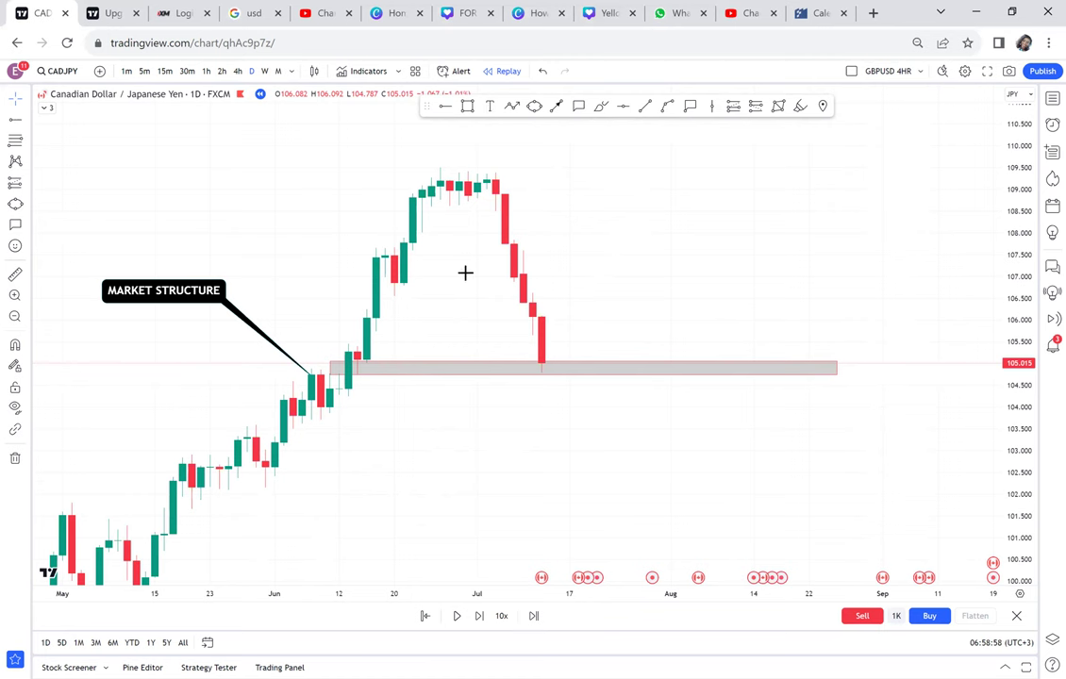
{"action": "left_click", "coordinate": [399, 370]}
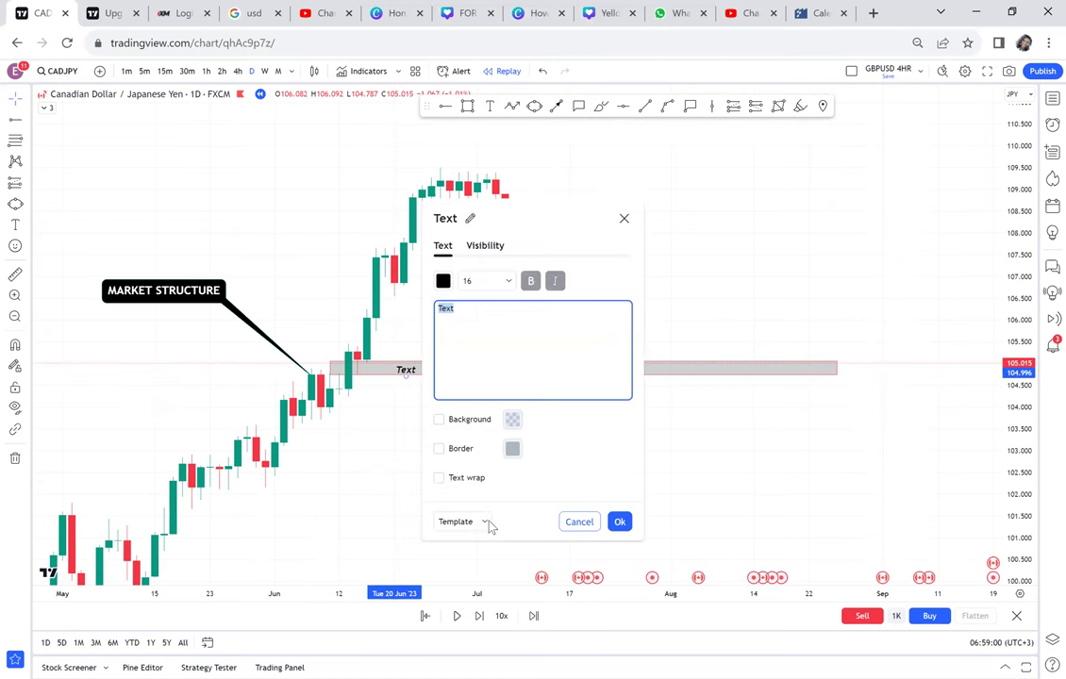
{"action": "left_click", "coordinate": [486, 523]}
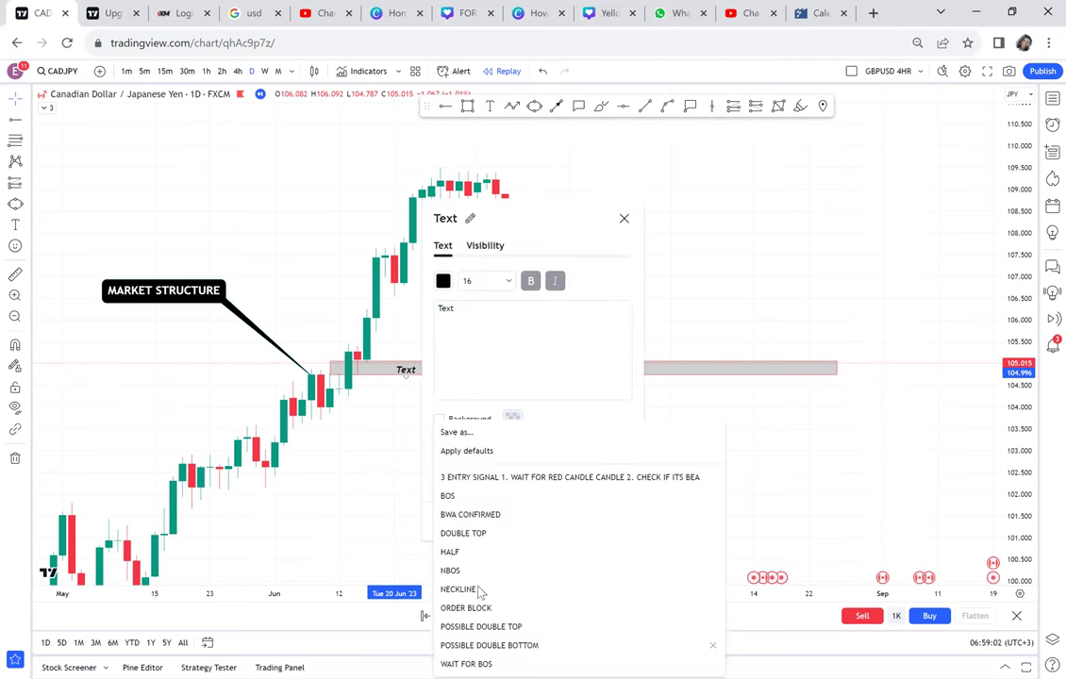
{"action": "left_click", "coordinate": [489, 645]}
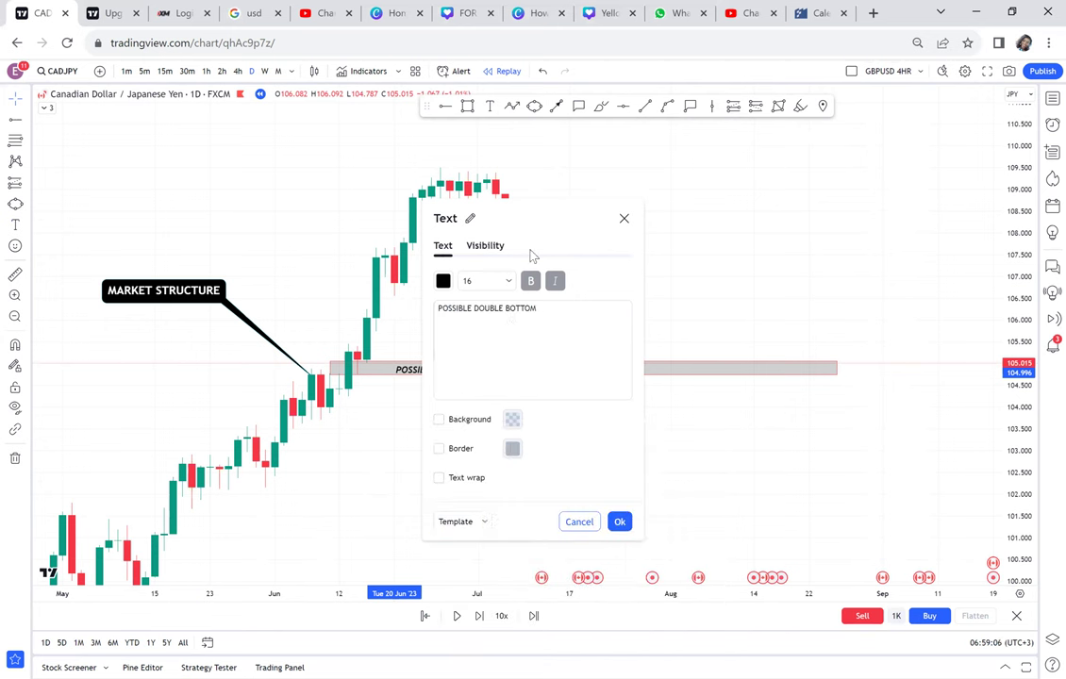
{"action": "left_click", "coordinate": [620, 523]}
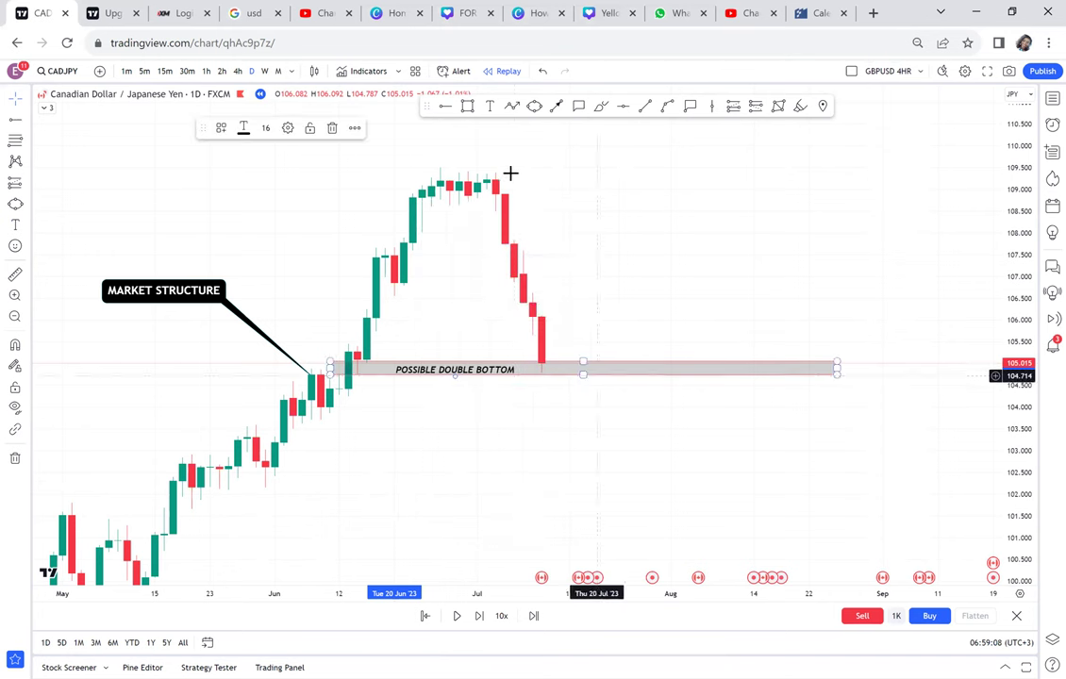
Draw a horizontal line at 109.516 along the June peak and measure from the 13 Jun '23 low up to it
{"action": "left_click", "coordinate": [622, 107]}
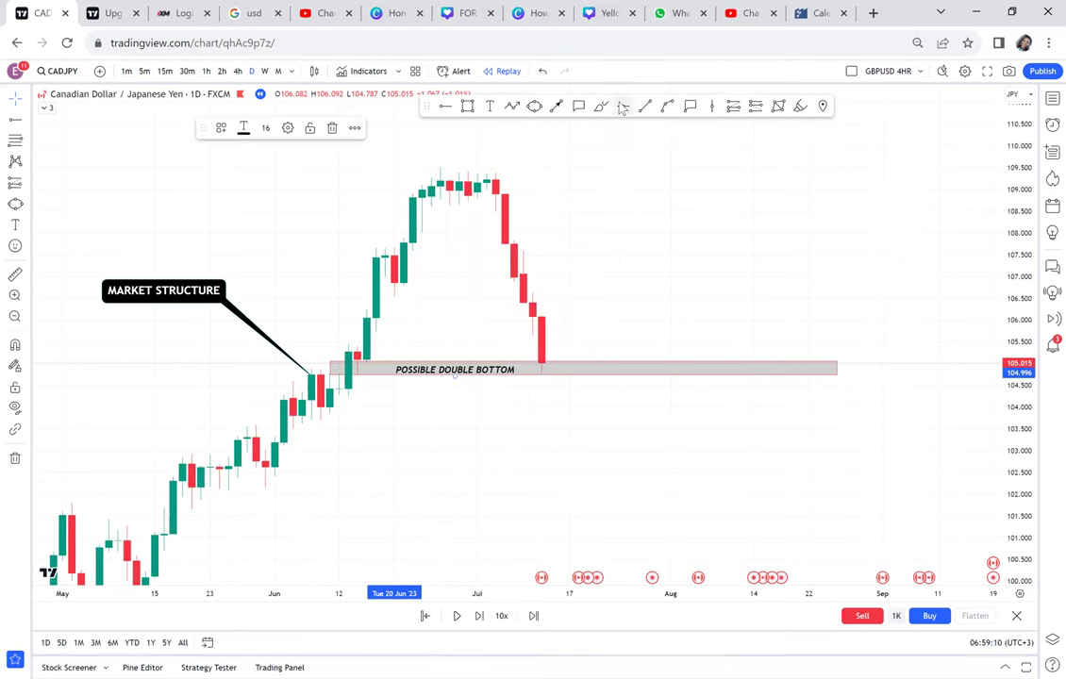
{"action": "left_click", "coordinate": [447, 167]}
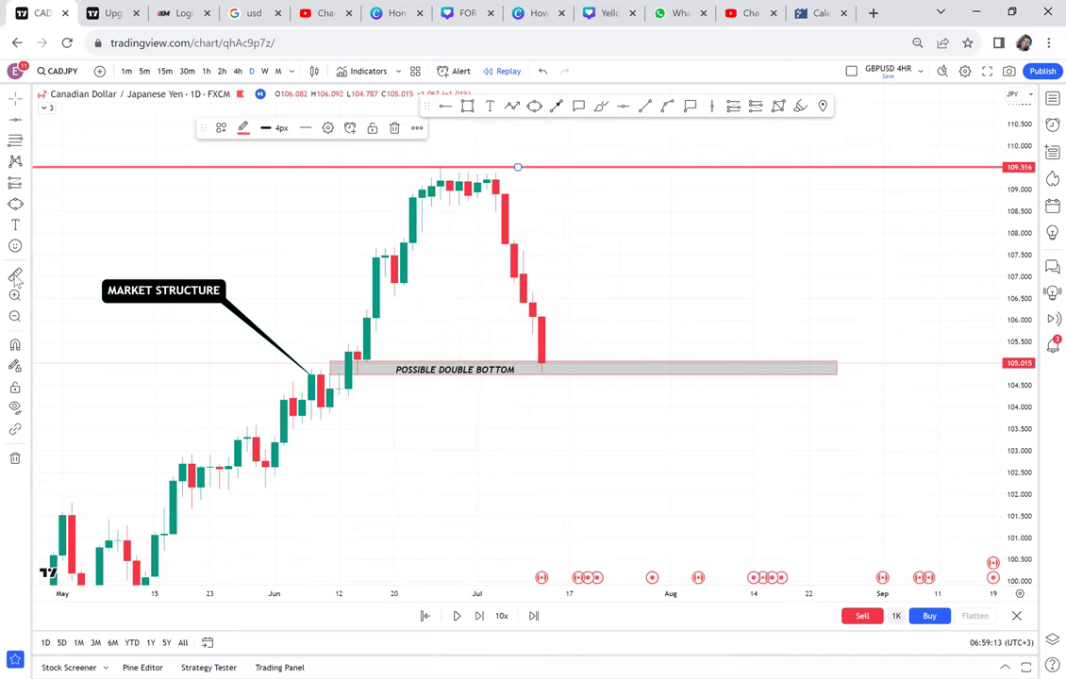
{"action": "left_click", "coordinate": [350, 378], "text": "shift"}
{"action": "left_click", "coordinate": [431, 356]}
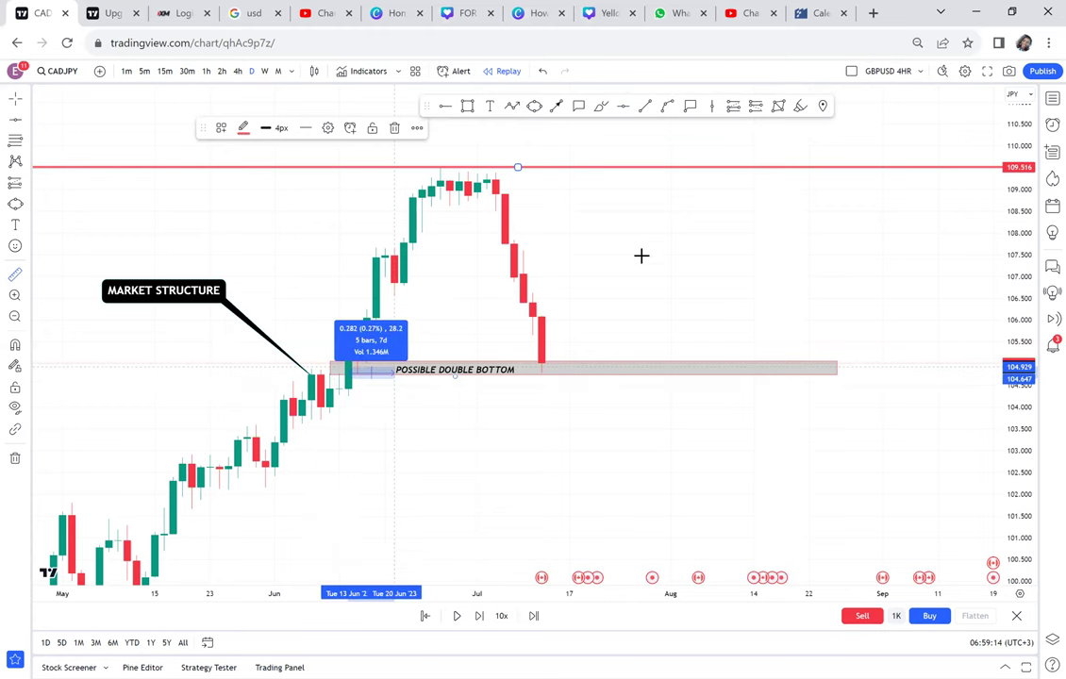
{"action": "scroll", "coordinate": [637, 253], "scroll_direction": "left", "scroll_amount": 3}
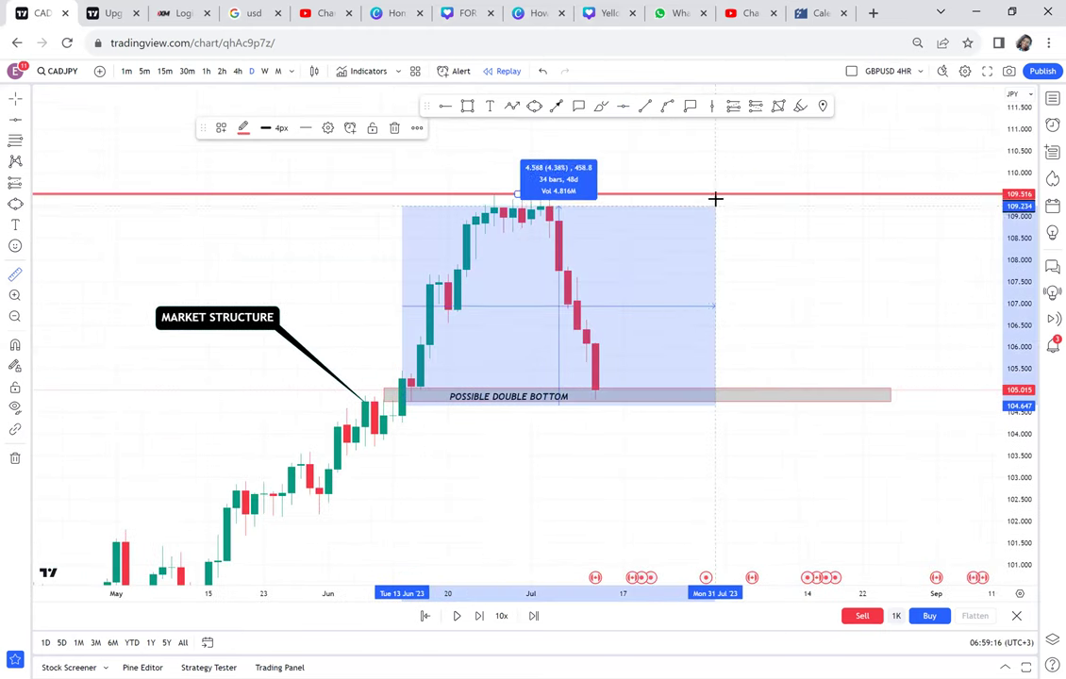
{"action": "left_click", "coordinate": [717, 195]}
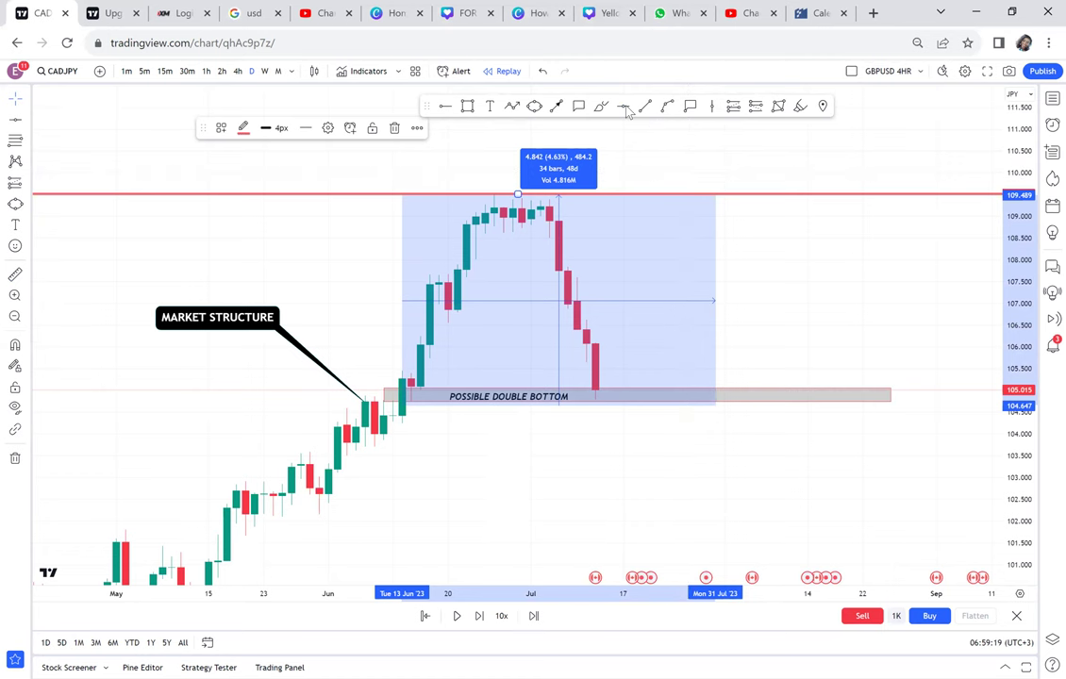
Draw a horizontal line at 107.048, the midpoint of the measured range, and colour it green
{"action": "left_click", "coordinate": [623, 106]}
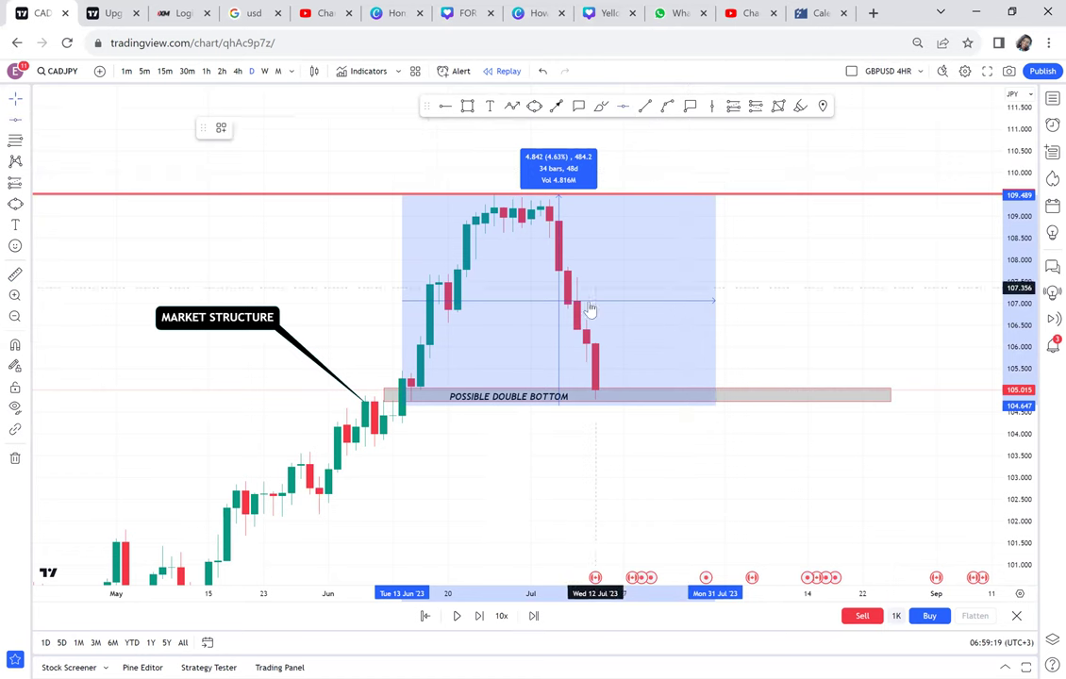
{"action": "left_click", "coordinate": [588, 301]}
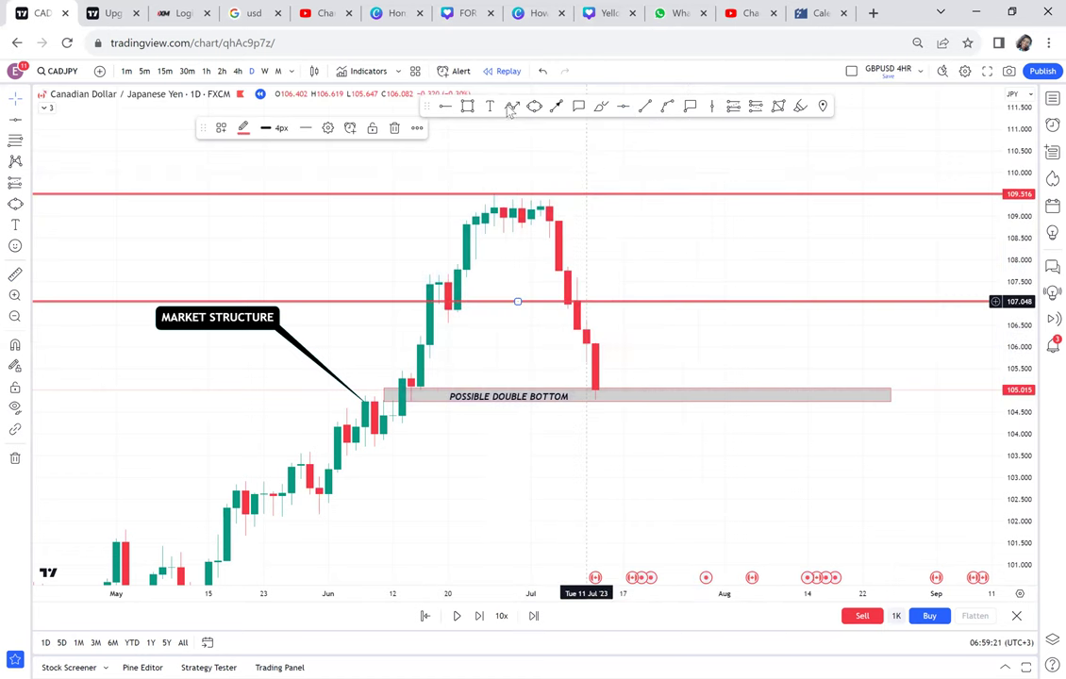
{"action": "left_click", "coordinate": [245, 131]}
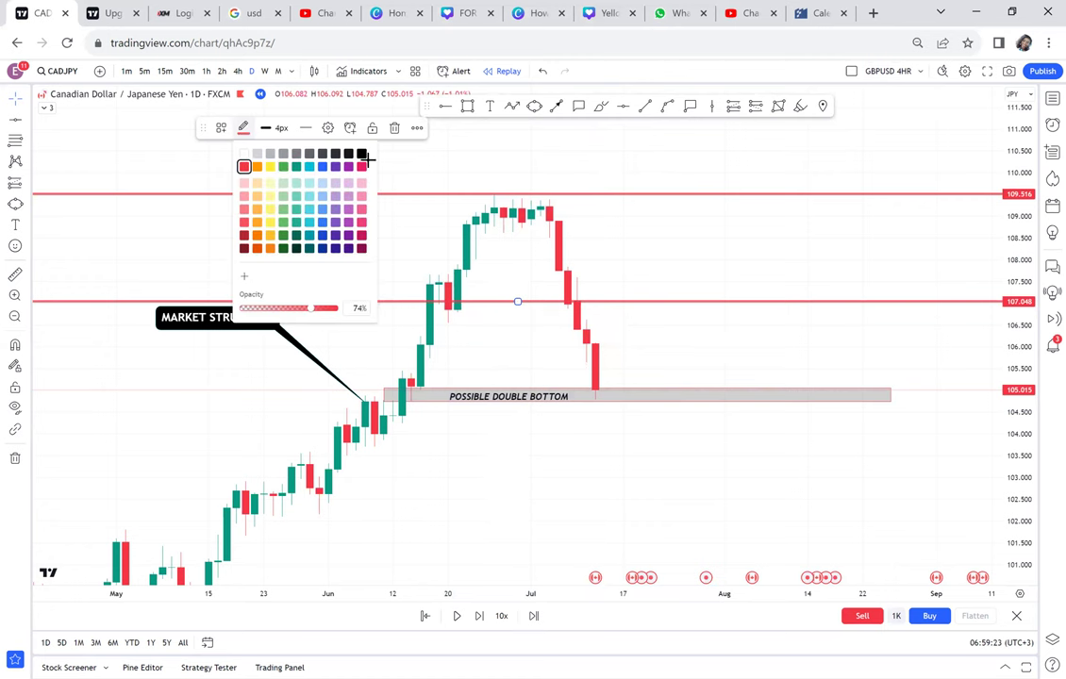
{"action": "left_click", "coordinate": [293, 157]}
Circle the mid-June candles at the start of the grey zone with a yellow ellipse as the first bottom
{"action": "left_click", "coordinate": [534, 106]}
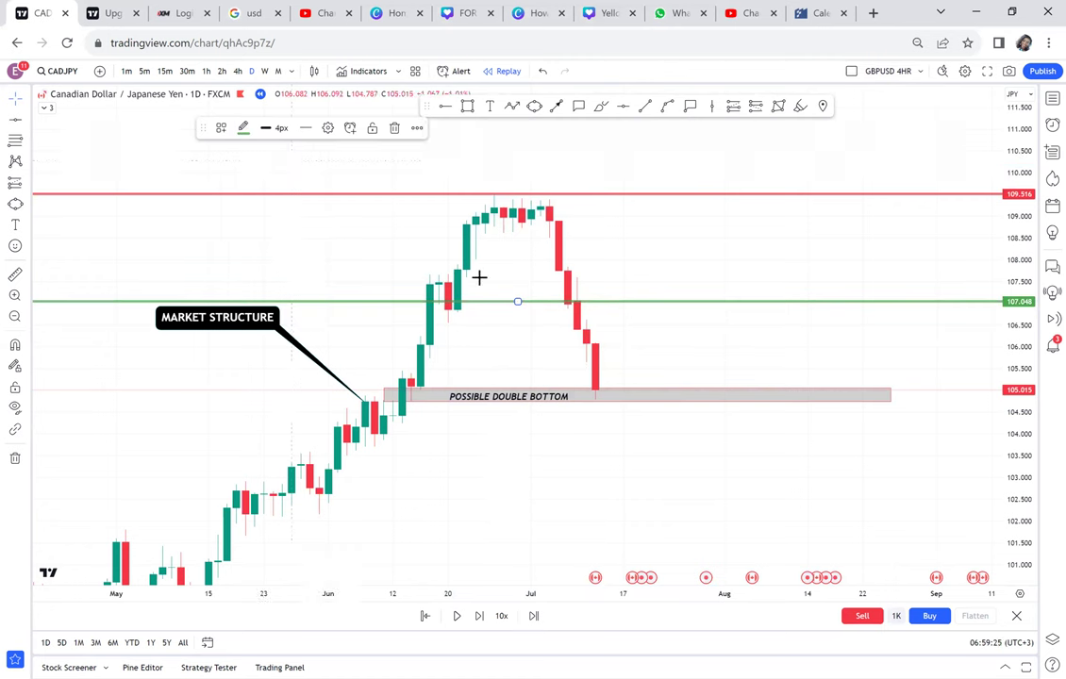
{"action": "left_click", "coordinate": [393, 398]}
{"action": "left_click", "coordinate": [429, 379]}
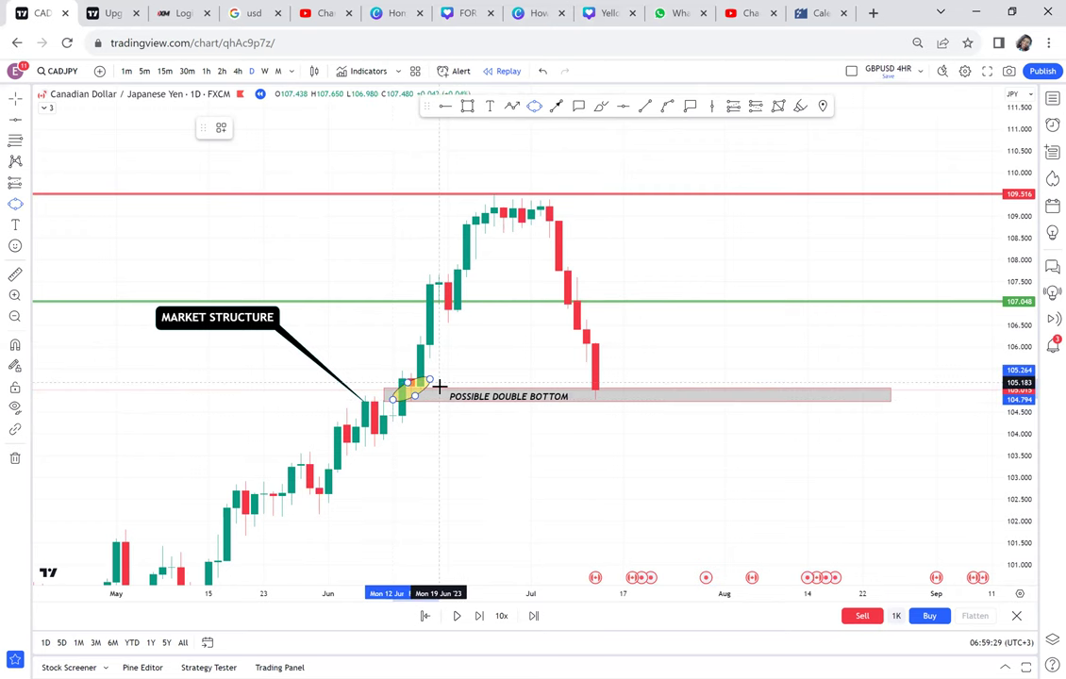
{"action": "left_click", "coordinate": [443, 393]}
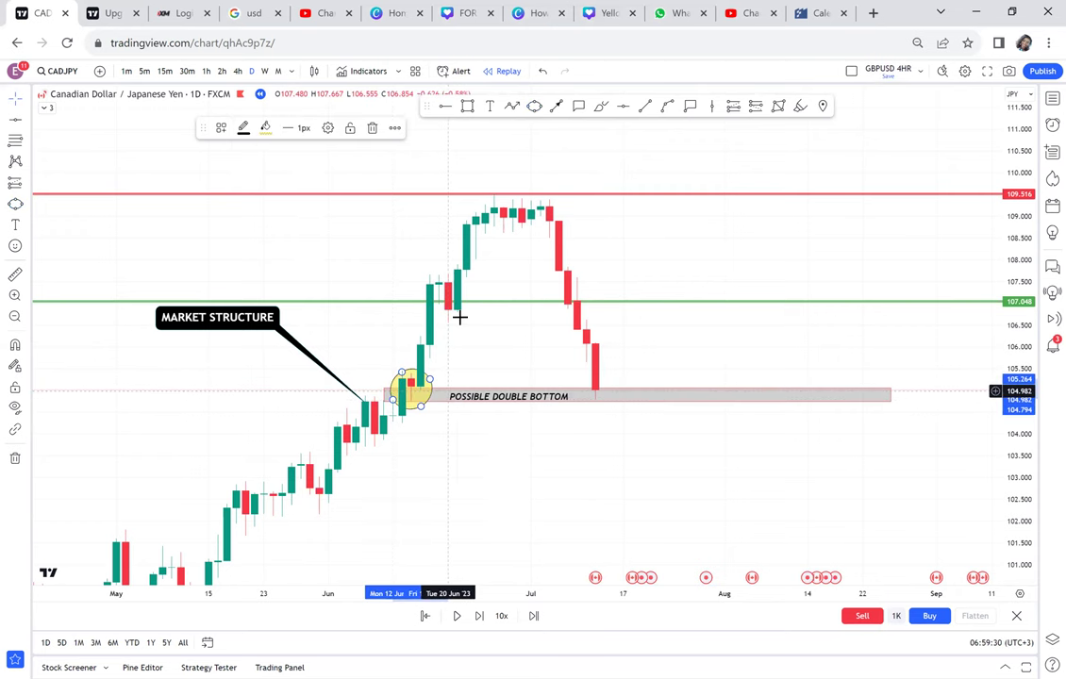
Circle the 12 Jul '23 candle touching the grey zone with a second yellow ellipse
{"action": "left_click_drag", "start_coordinate": [460, 317], "coordinate": [460, 262]}
{"action": "left_click", "coordinate": [534, 107]}
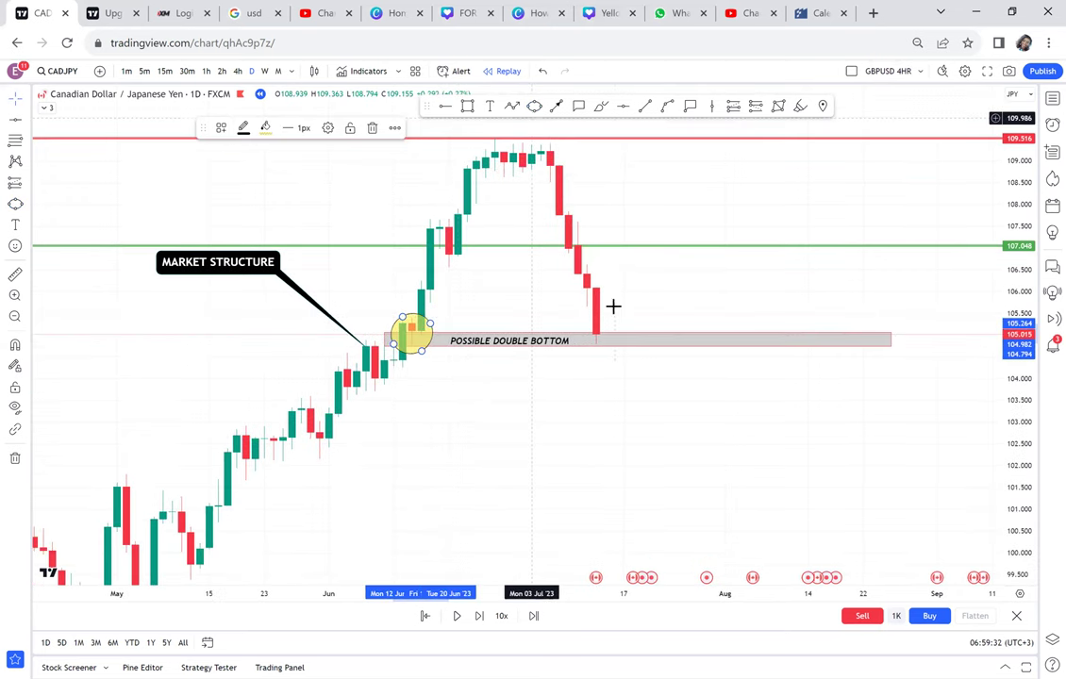
{"action": "left_click", "coordinate": [585, 345]}
{"action": "left_click", "coordinate": [614, 326]}
{"action": "left_click", "coordinate": [625, 349]}
{"action": "left_click_drag", "start_coordinate": [687, 330], "coordinate": [722, 313]}
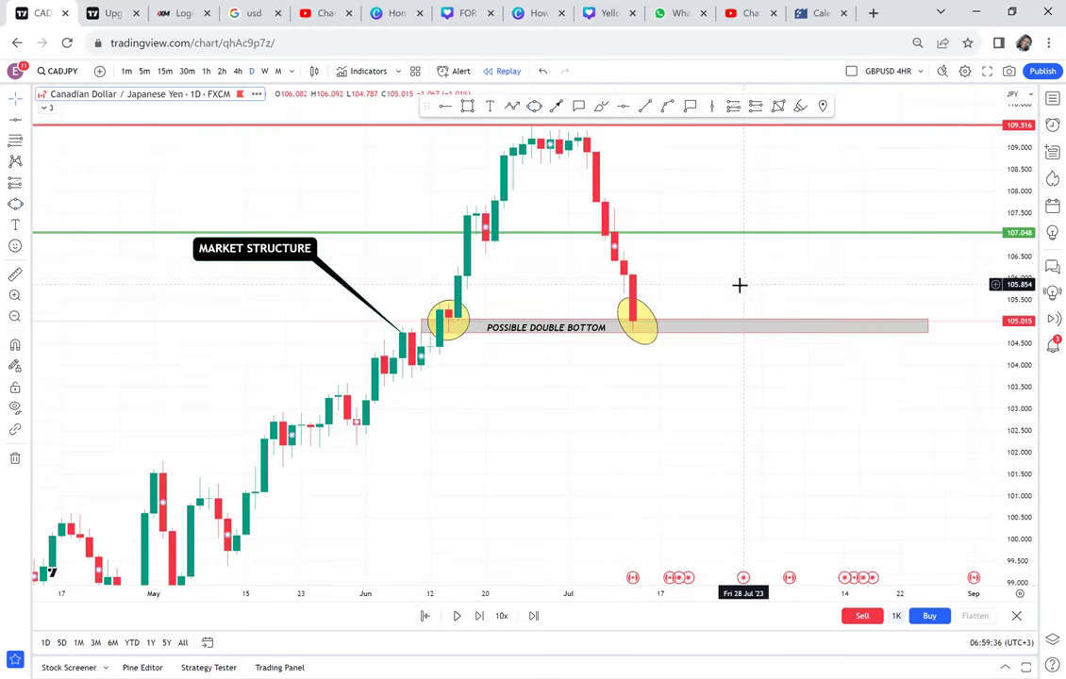
{"action": "left_click_drag", "start_coordinate": [678, 348], "coordinate": [624, 408]}
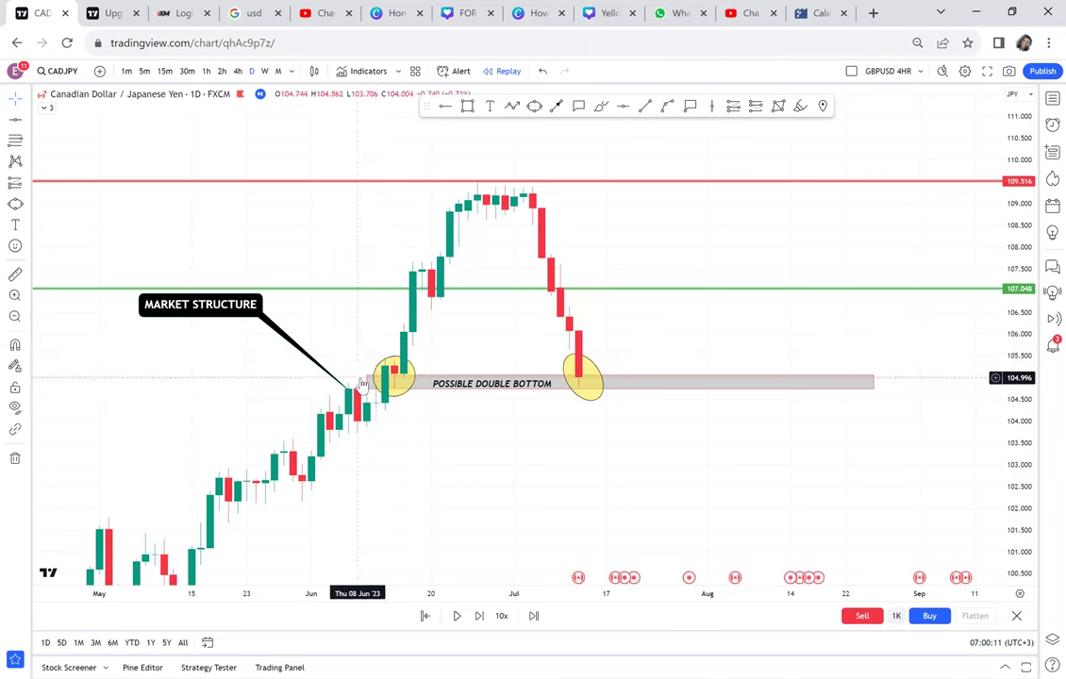
Examine the circled bottoms on the weekly timeframe and return to the daily timeframe
{"action": "left_click", "coordinate": [267, 72]}
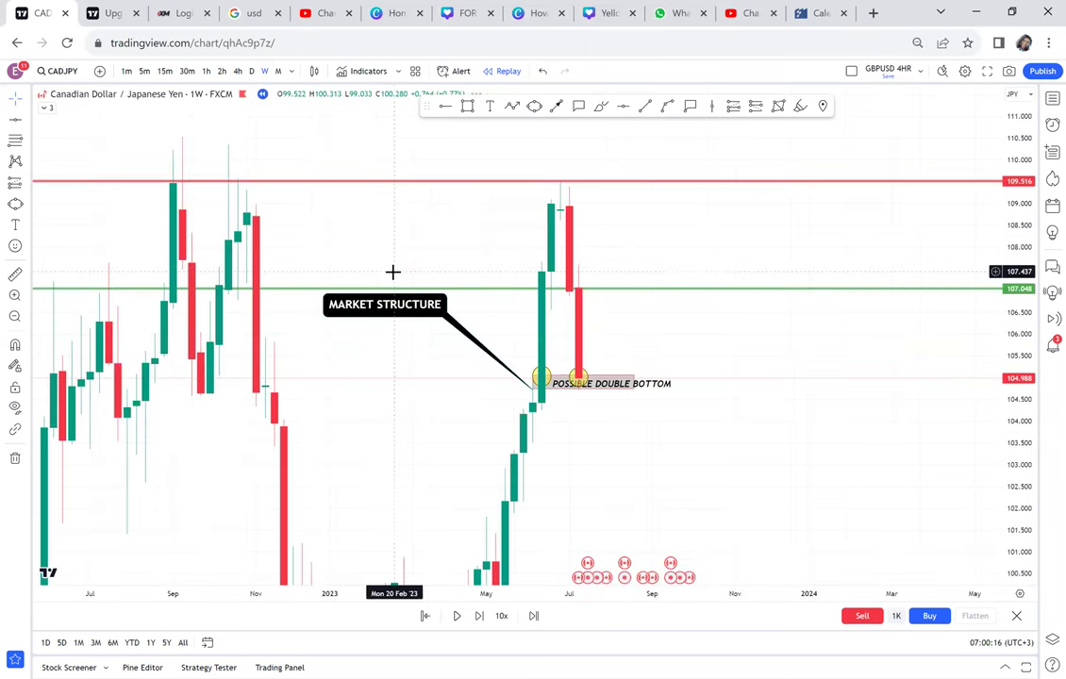
{"action": "left_click", "coordinate": [542, 377]}
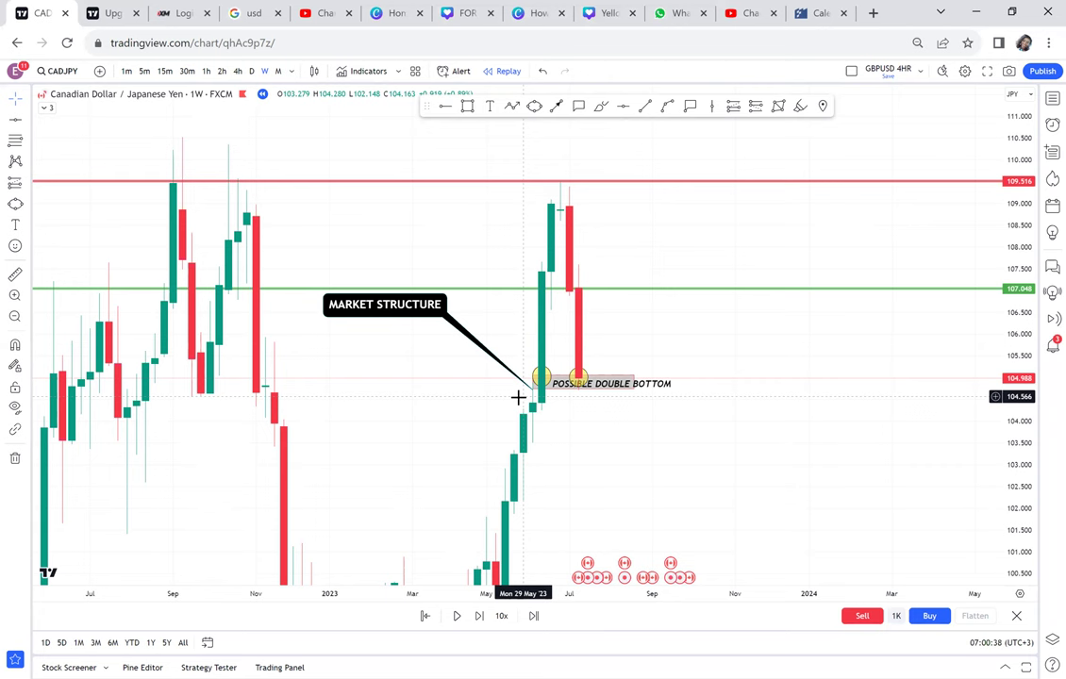
{"action": "left_click", "coordinate": [252, 72]}
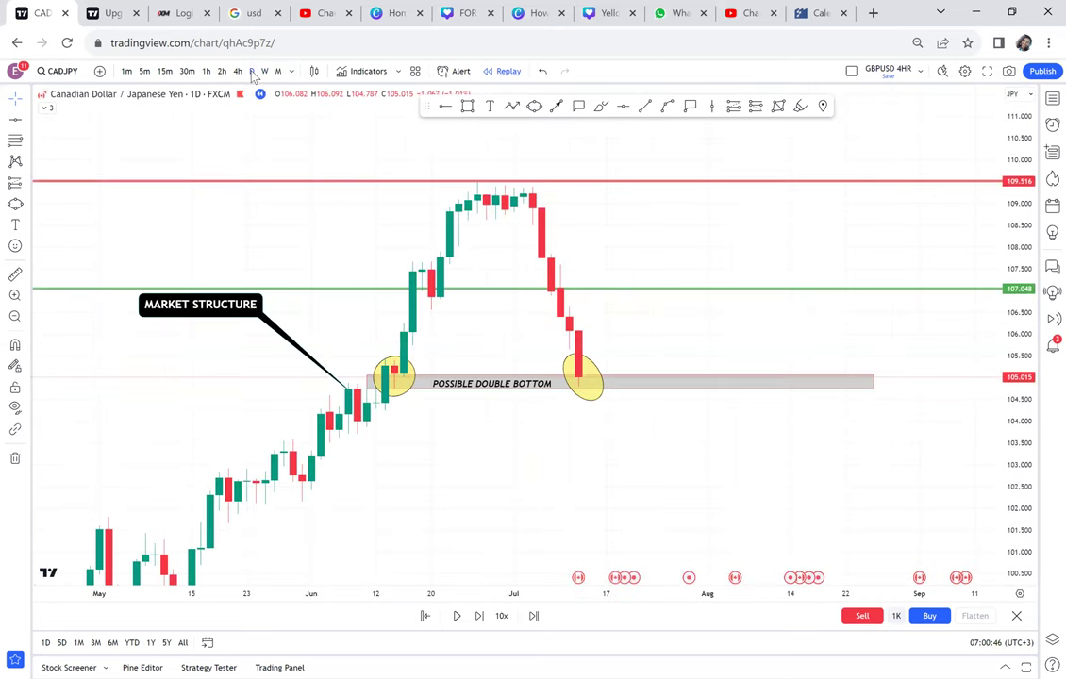
Add a callout reading "WBB" pointing to the second circled bottom
{"action": "left_click", "coordinate": [578, 105]}
{"action": "left_click", "coordinate": [597, 359]}
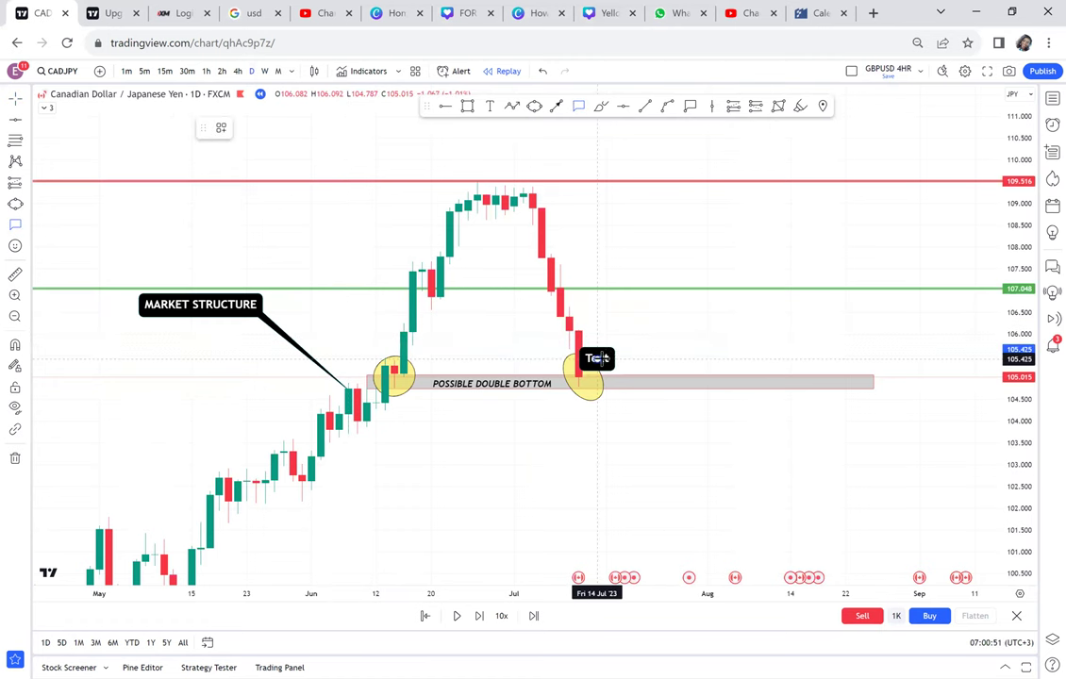
{"action": "left_click_drag", "start_coordinate": [601, 359], "coordinate": [651, 319]}
{"action": "double_click", "coordinate": [649, 321]}
{"action": "type", "text": "WBB"}
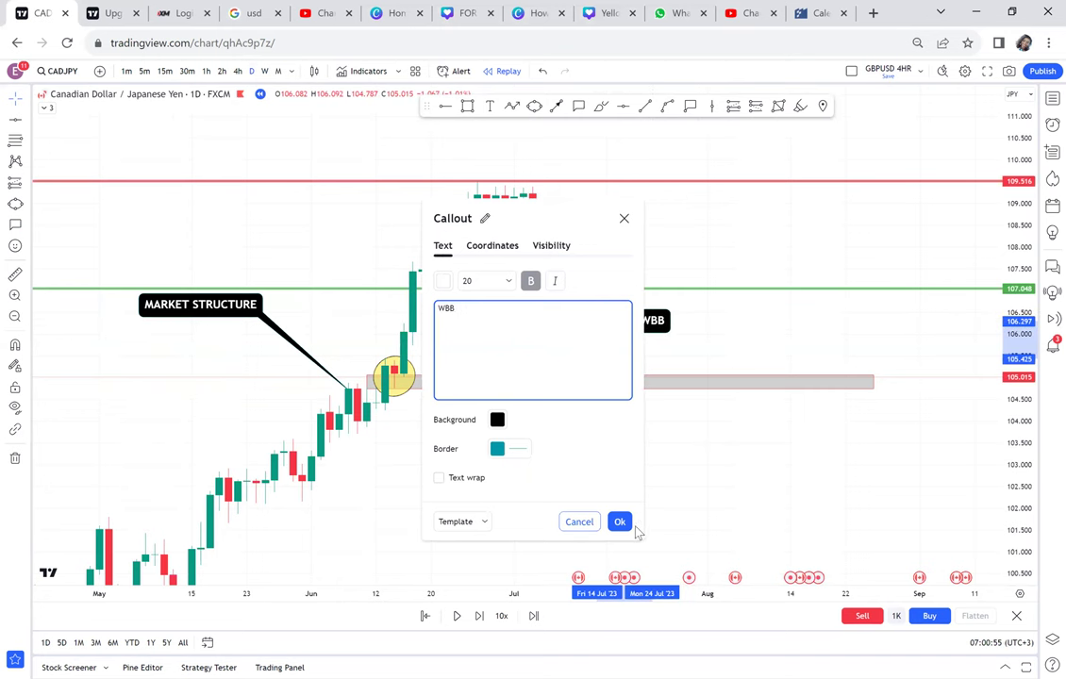
{"action": "left_click", "coordinate": [622, 524]}
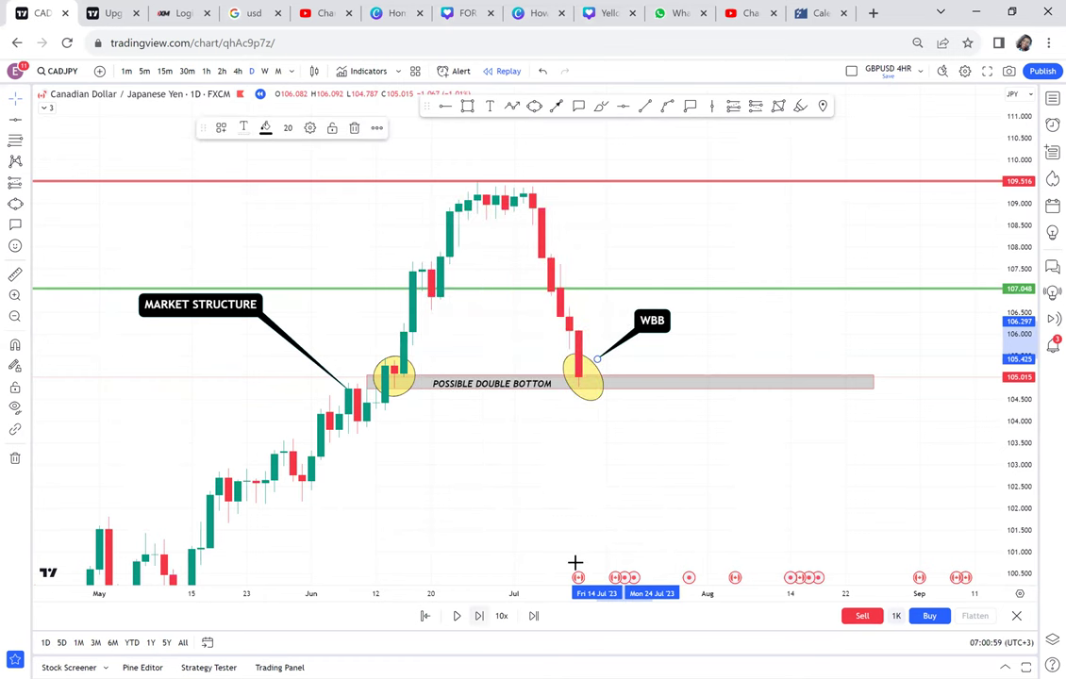
Advance the replay by two daily bars and delete the WBB callout
{"action": "key", "text": "shift+Right"}
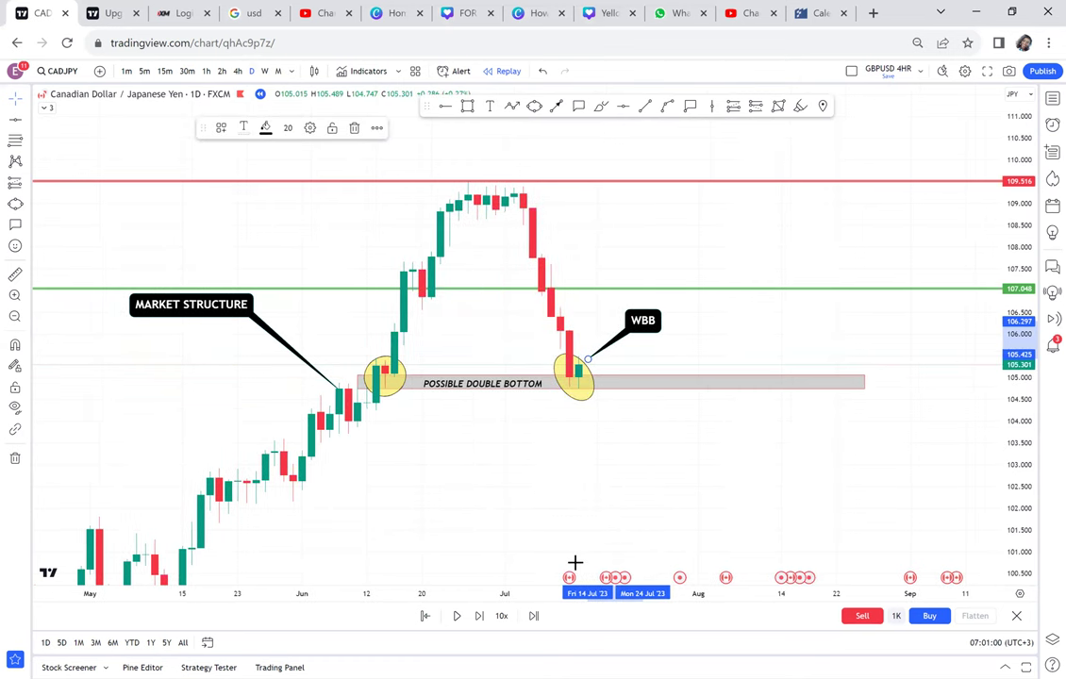
{"action": "key", "text": "shift+Right"}
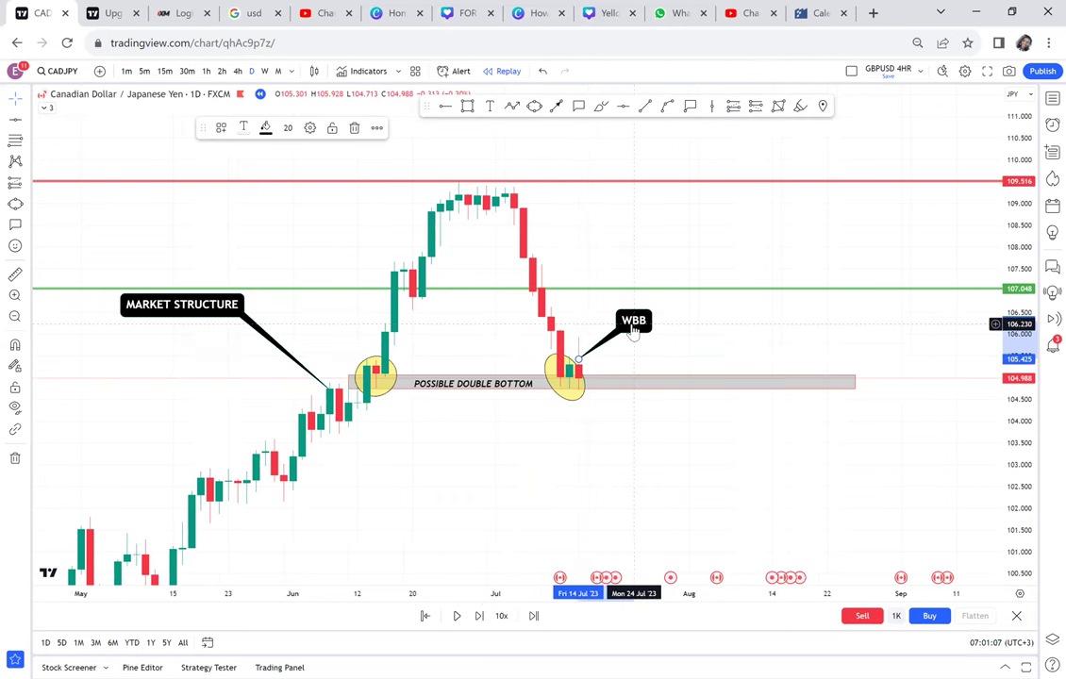
{"action": "key", "text": "Delete"}
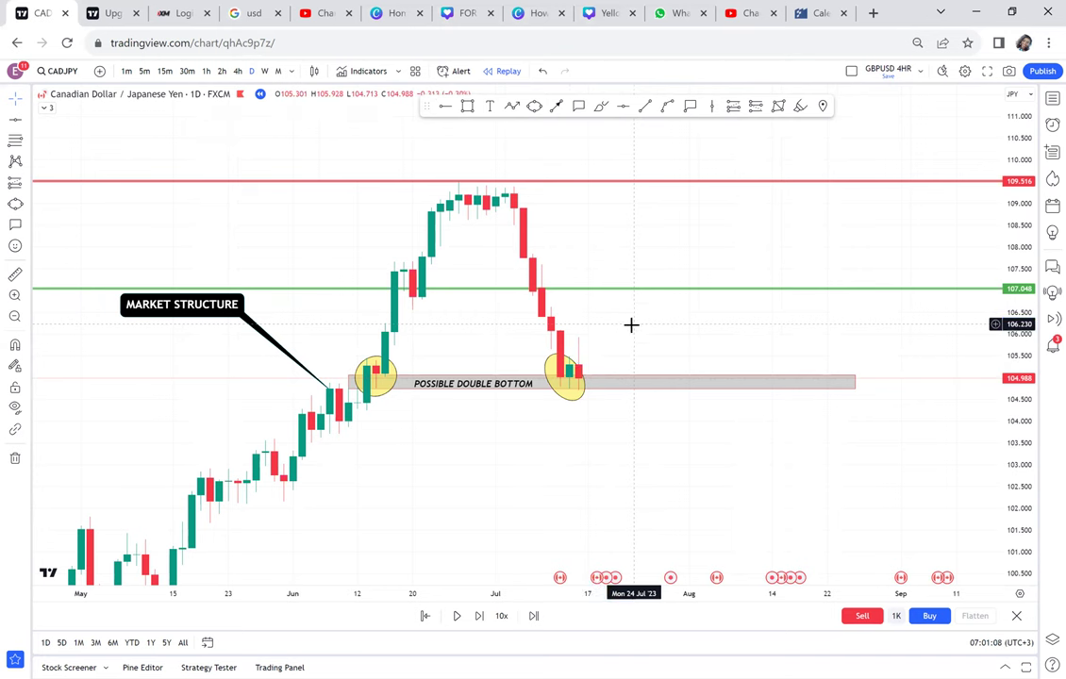
Delete the second yellow ellipse and draw a horizontal ray at 105.961 starting from 7 Jul '23
{"action": "left_click", "coordinate": [573, 397]}
{"action": "key", "text": "Delete"}
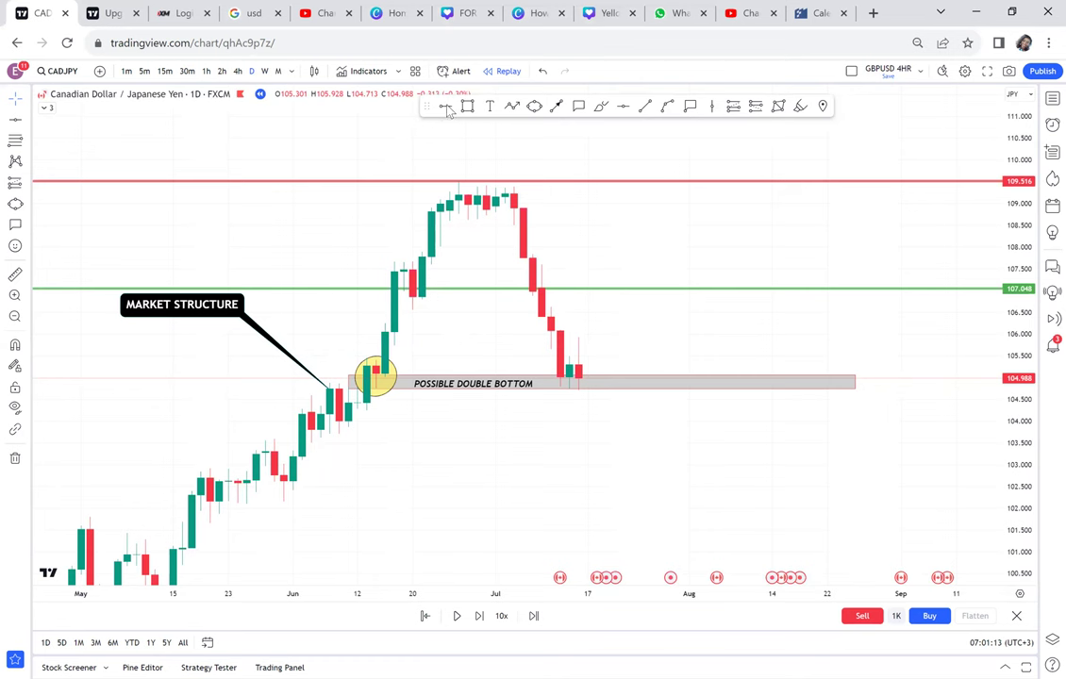
{"action": "left_click", "coordinate": [531, 336]}
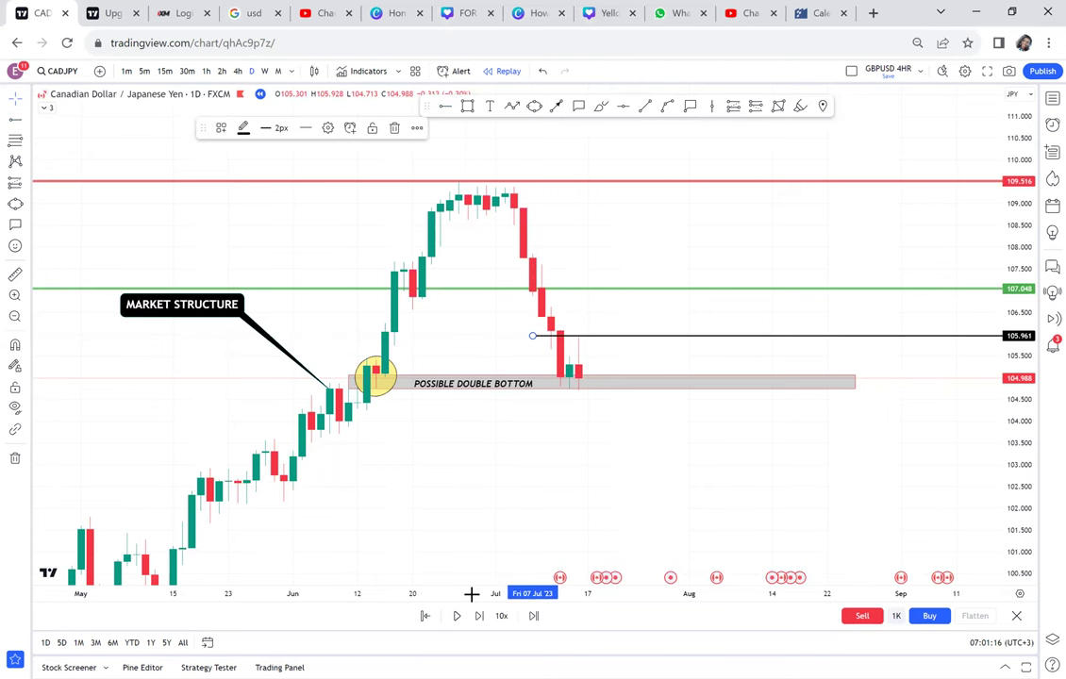
Advance the replay by one daily bar and draw a rectangle from 13 Jul to 27 Jul '23 between about 105.733 and 104.352
{"action": "key", "text": "shift+Right"}
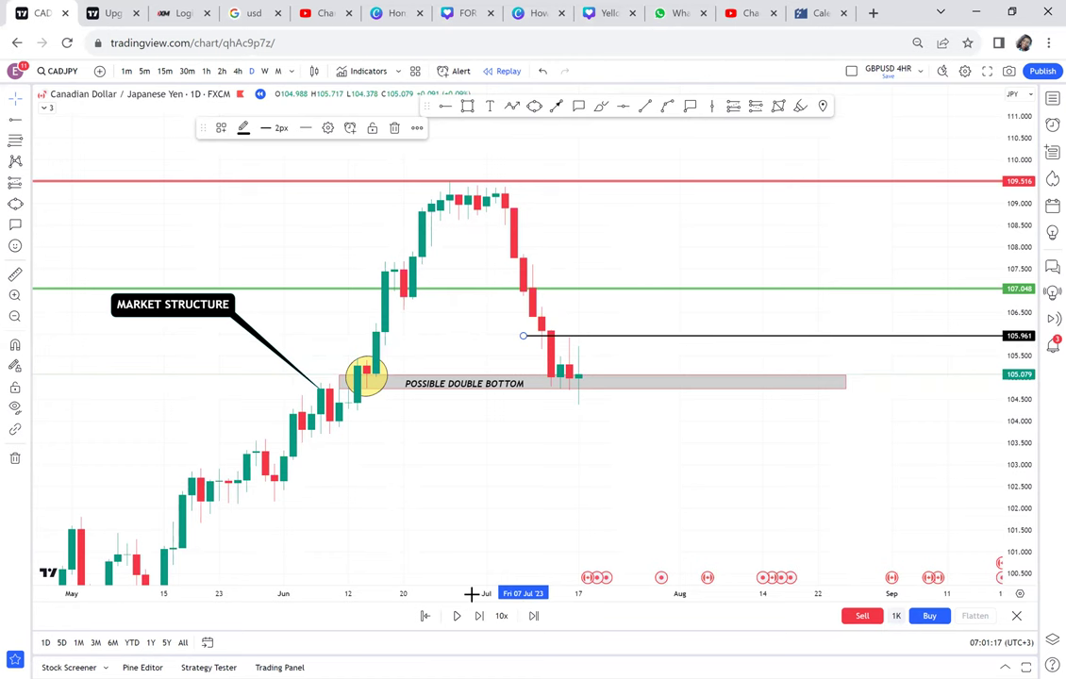
{"action": "left_click", "coordinate": [467, 106]}
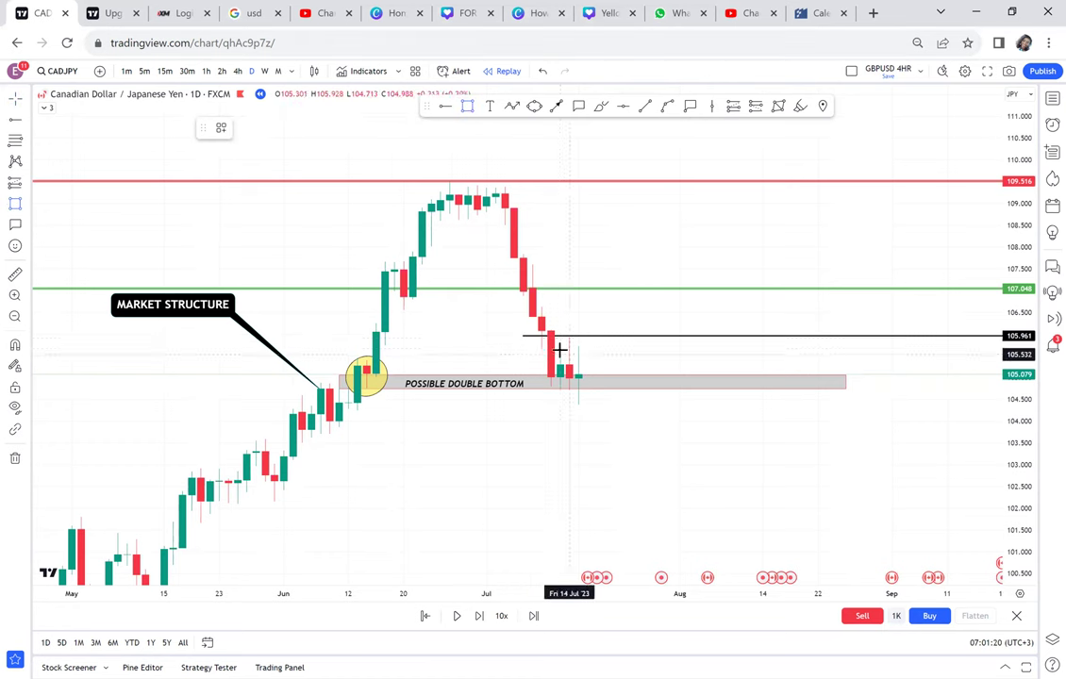
{"action": "left_click", "coordinate": [561, 346]}
{"action": "left_click", "coordinate": [652, 405]}
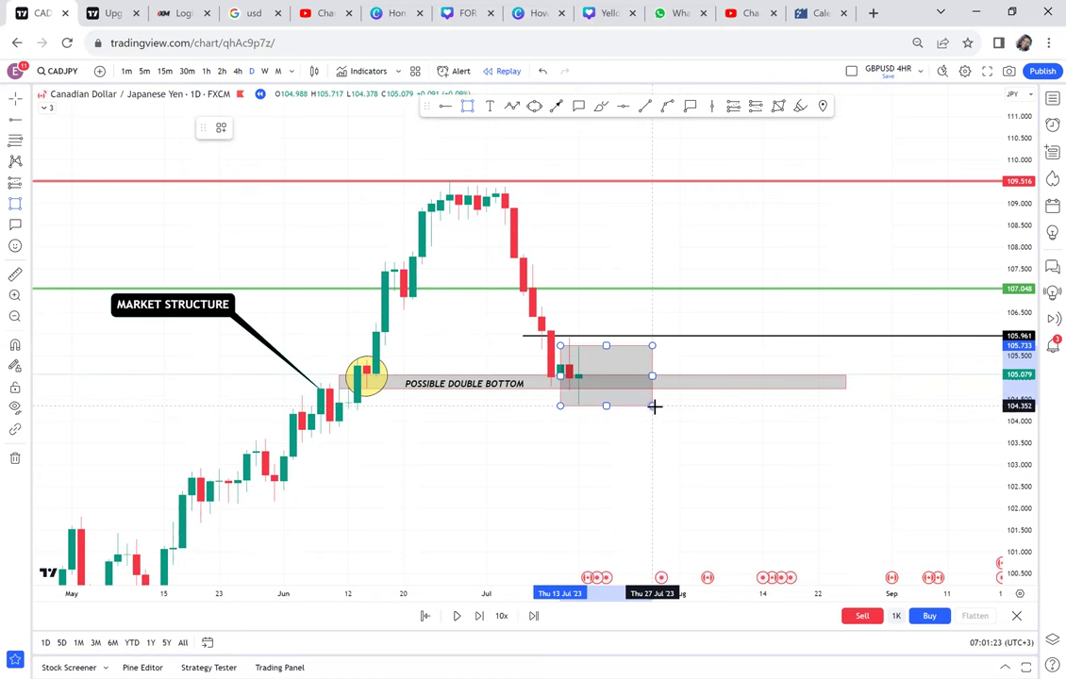
Advance the replay by two daily bars and delete the black horizontal ray above the new rectangle
{"action": "left_click", "coordinate": [484, 616]}
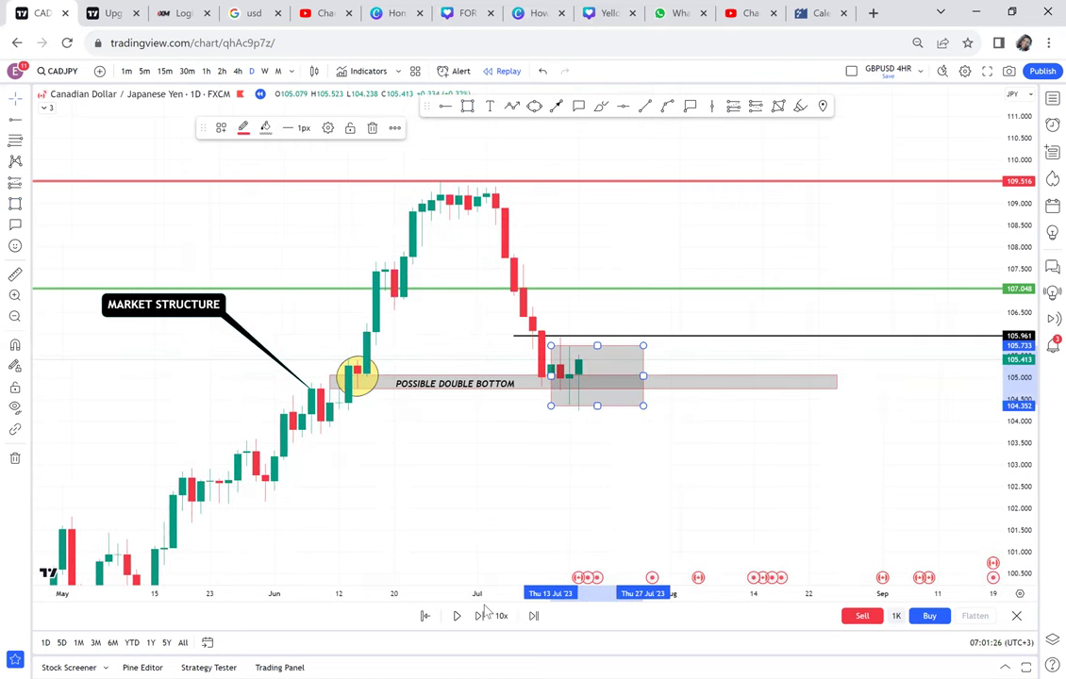
{"action": "left_click", "coordinate": [484, 615]}
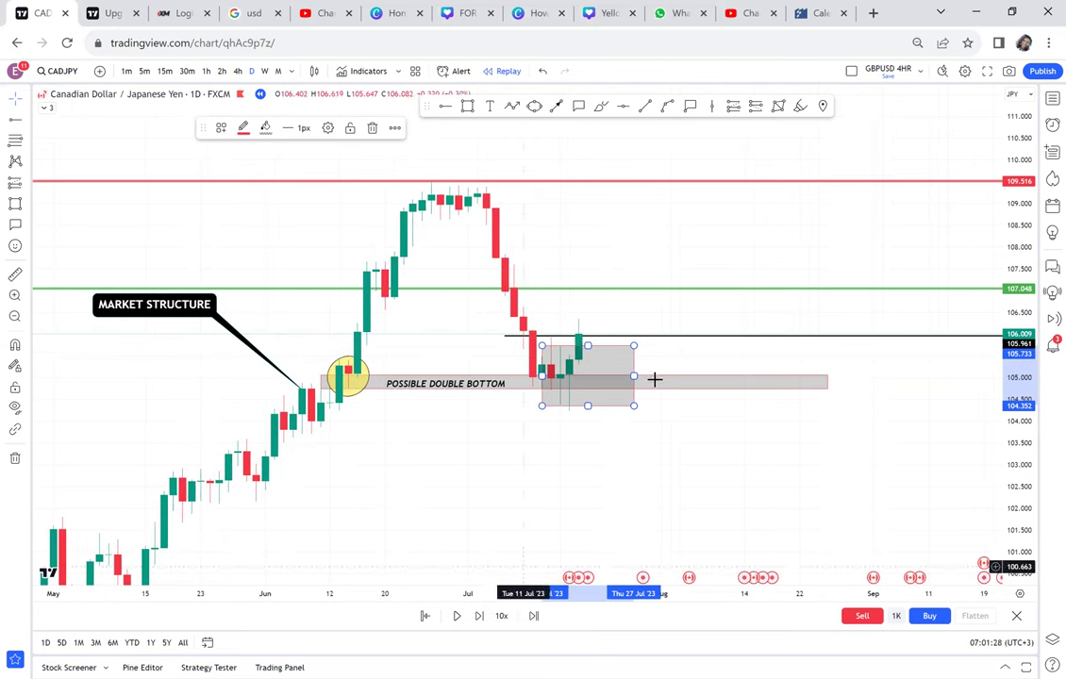
{"action": "left_click", "coordinate": [686, 336]}
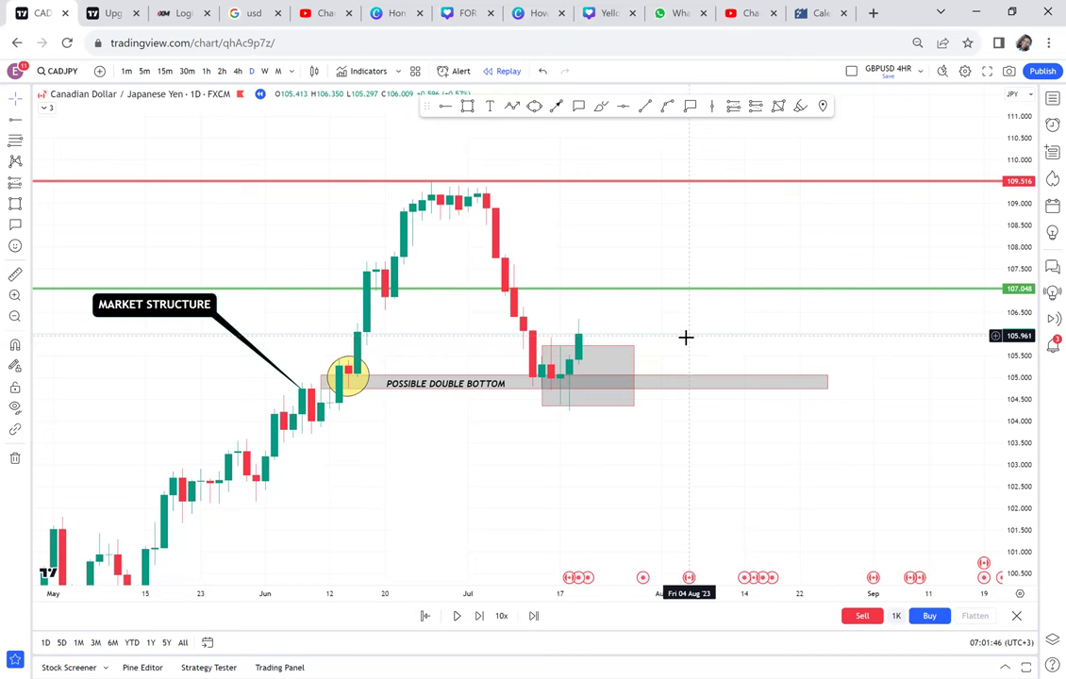
Place a long position at 20 Jul '23 with entry at about 106.015 and target at about 107.021, near the green line
{"action": "left_click", "coordinate": [23, 184]}
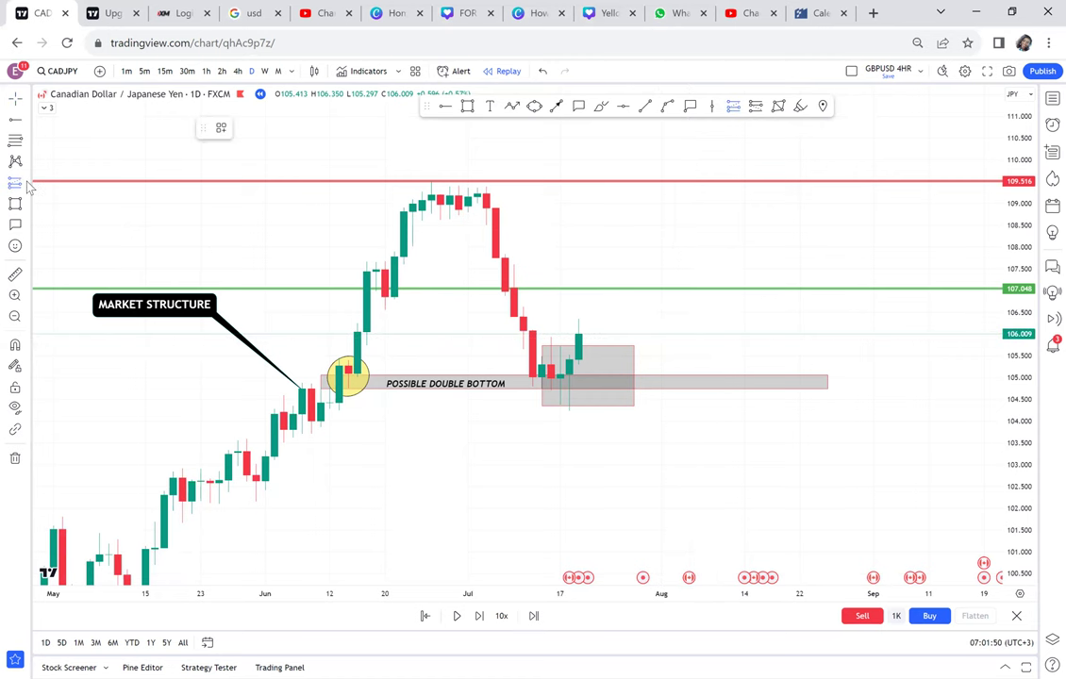
{"action": "left_click", "coordinate": [28, 186]}
{"action": "left_click", "coordinate": [56, 197]}
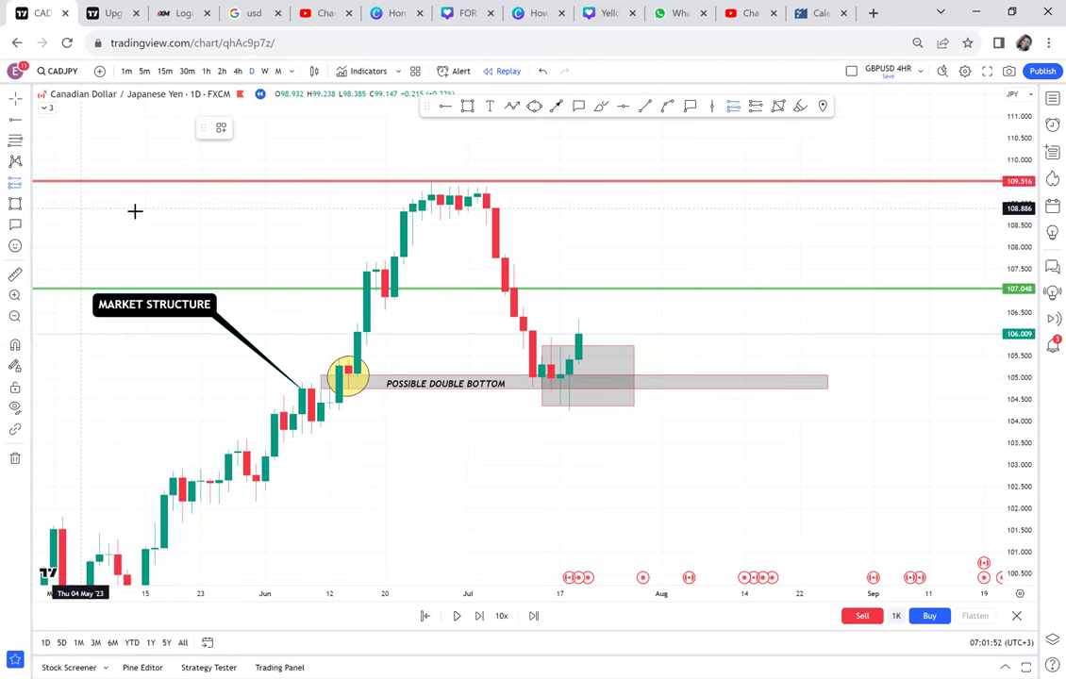
{"action": "left_click", "coordinate": [588, 333]}
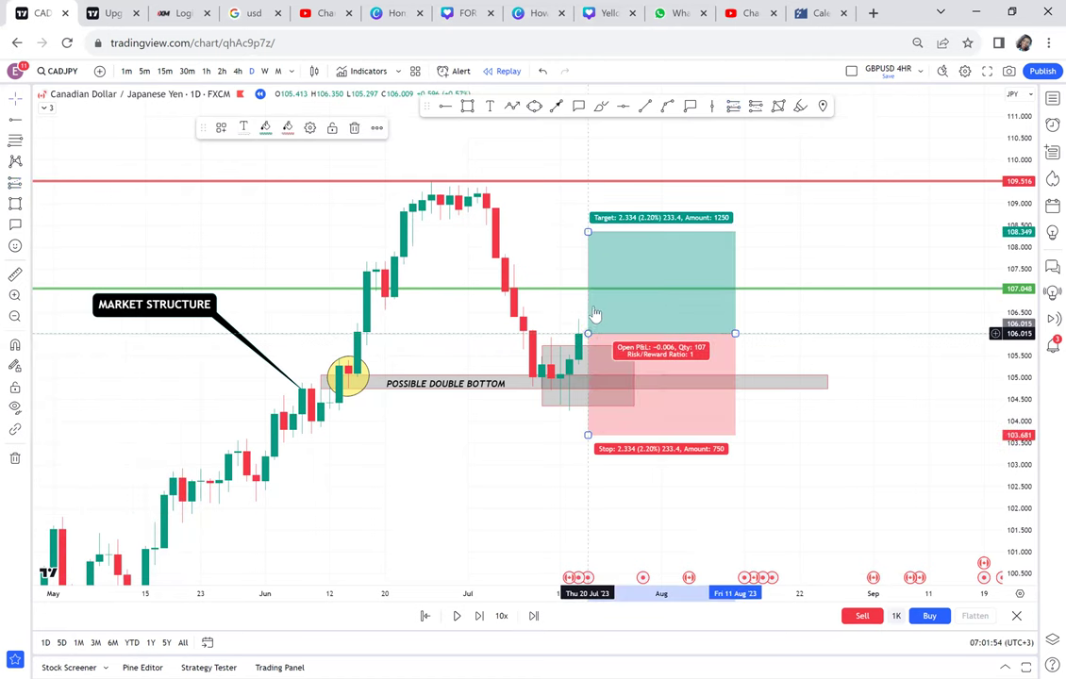
{"action": "left_click_drag", "start_coordinate": [588, 231], "coordinate": [589, 289]}
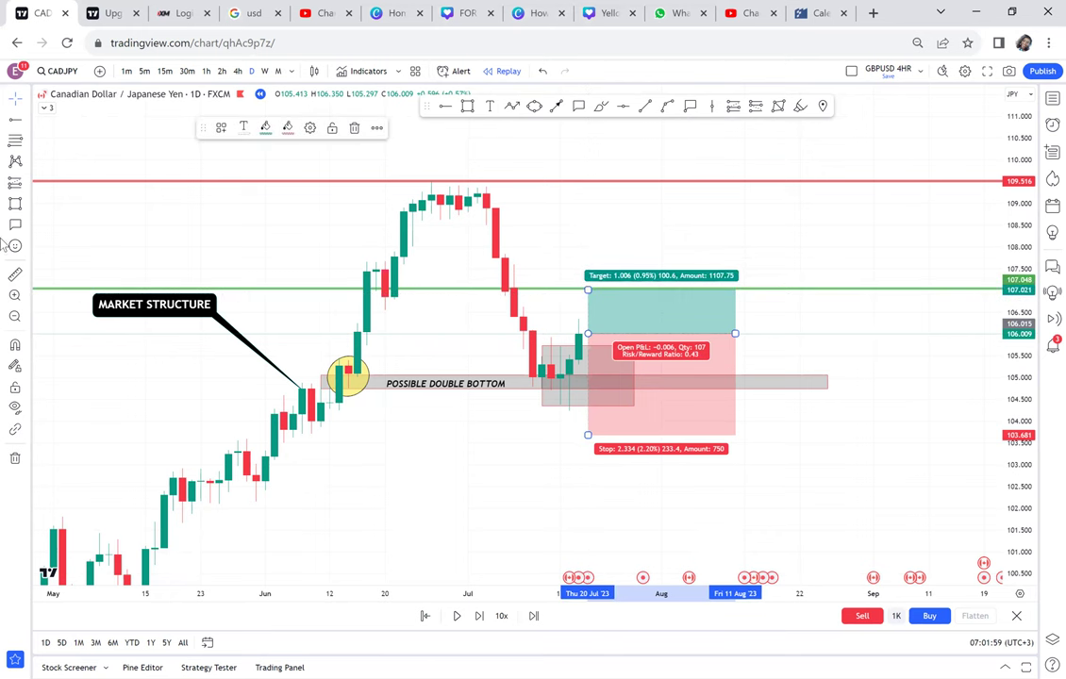
Measure the price distance from the long position's entry level up to the green line
{"action": "left_click", "coordinate": [15, 276]}
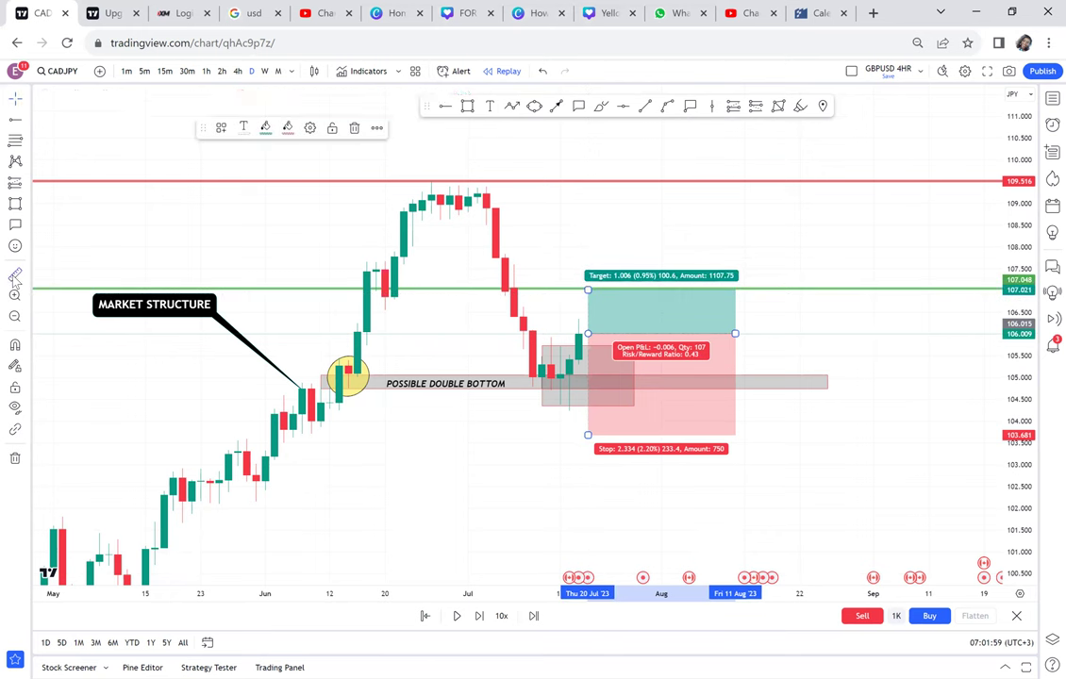
{"action": "left_click", "coordinate": [569, 334]}
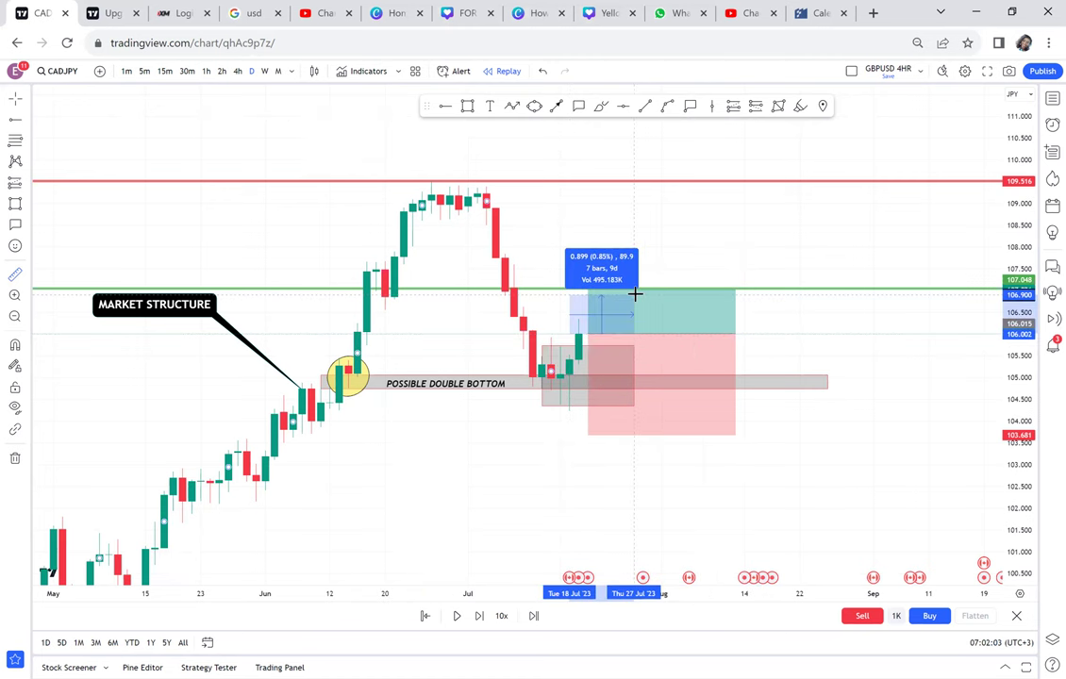
{"action": "left_click", "coordinate": [646, 287]}
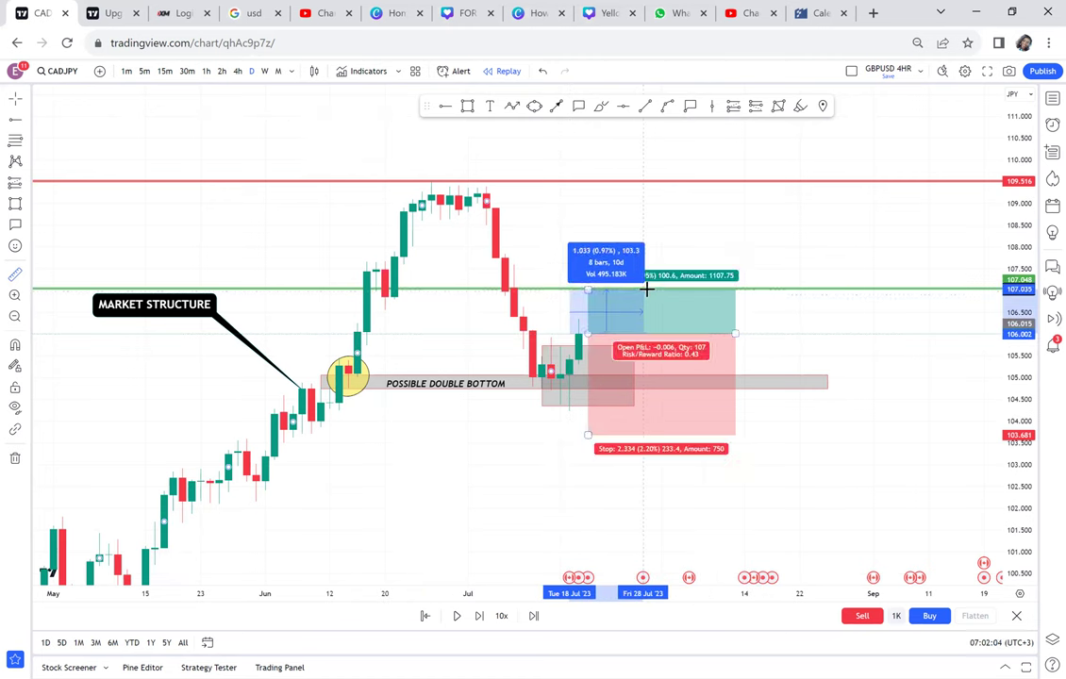
{"action": "left_click", "coordinate": [739, 249]}
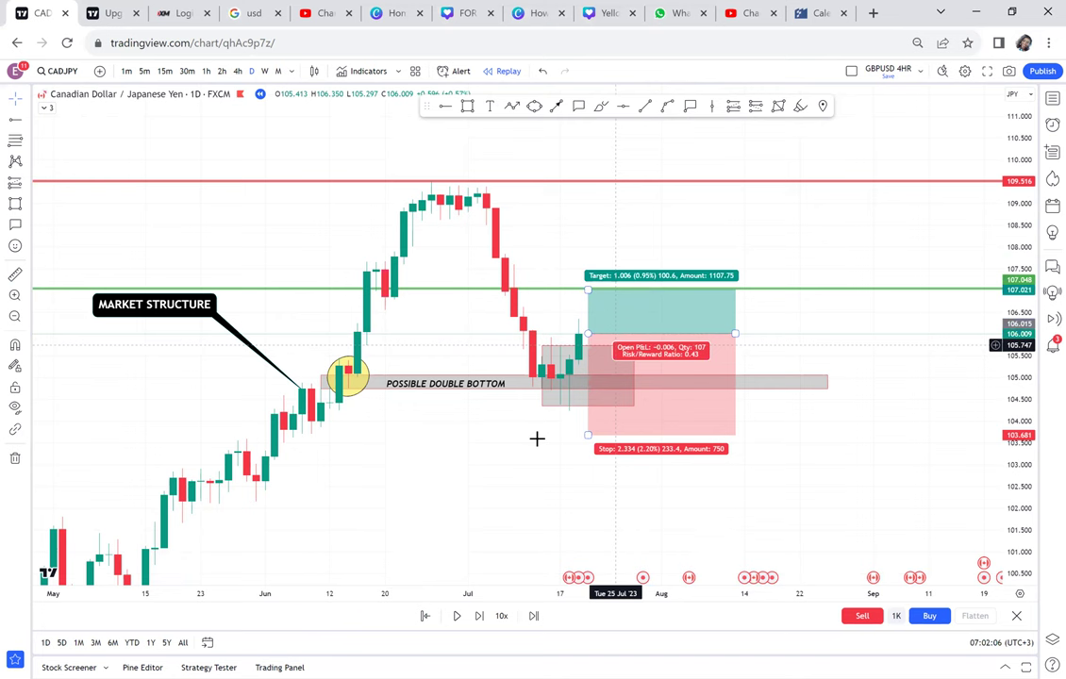
Advance the replay by two daily bars and move the long position clear of the candles, starting at 4 Aug '23 with entry about 106.203
{"action": "left_click", "coordinate": [479, 615]}
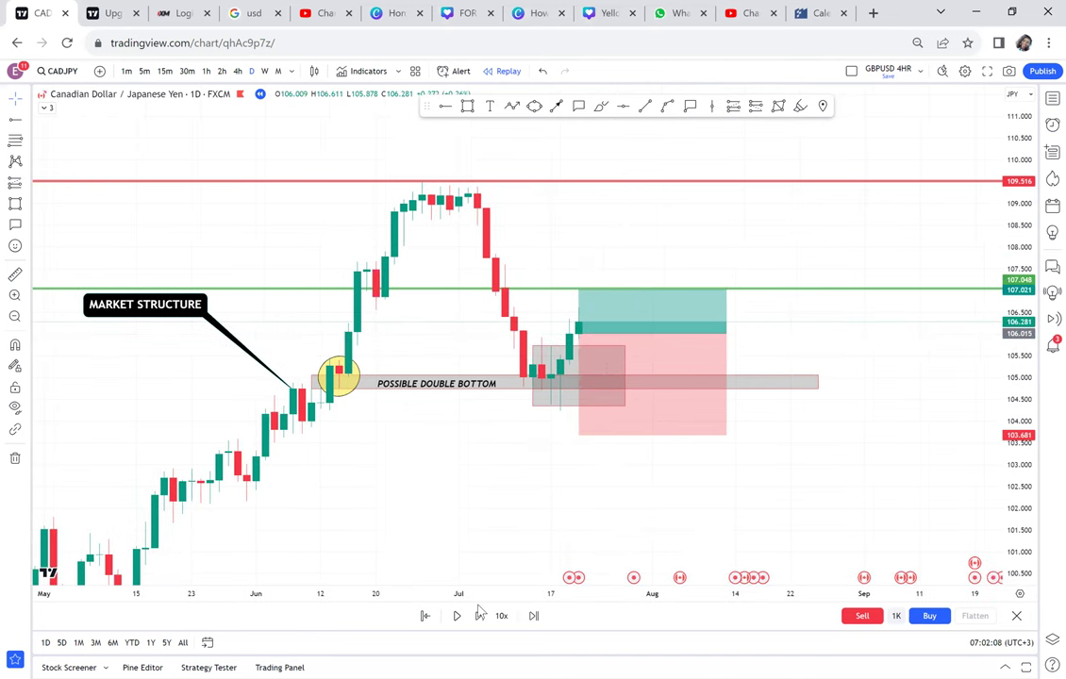
{"action": "left_click", "coordinate": [480, 615]}
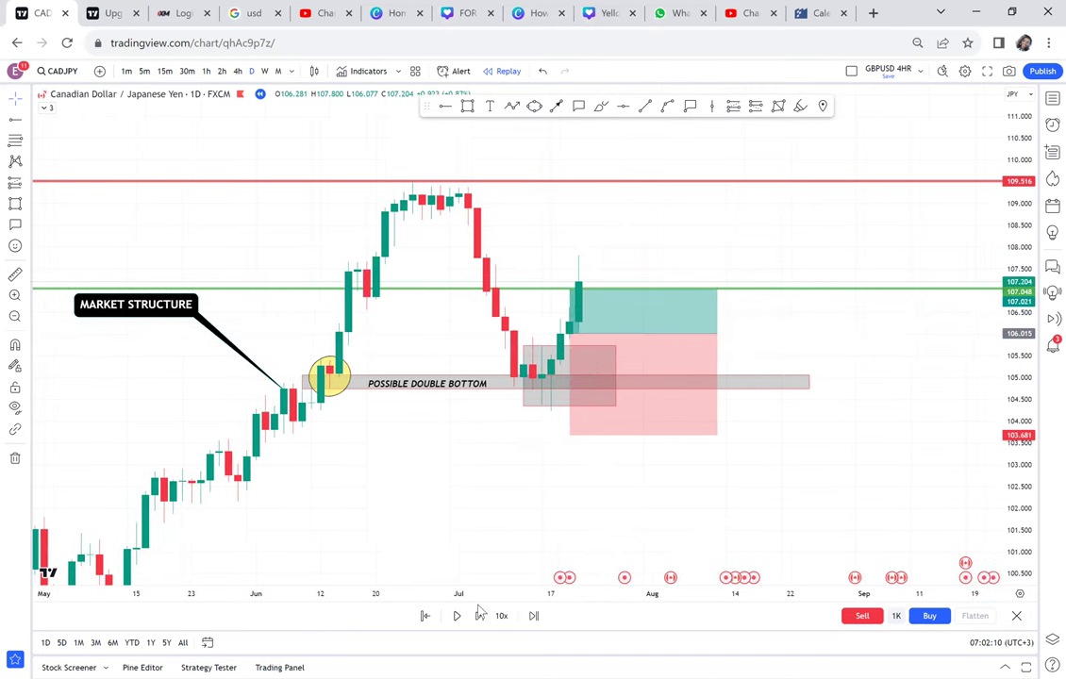
{"action": "left_click", "coordinate": [695, 344]}
{"action": "left_click_drag", "start_coordinate": [695, 344], "coordinate": [795, 336]}
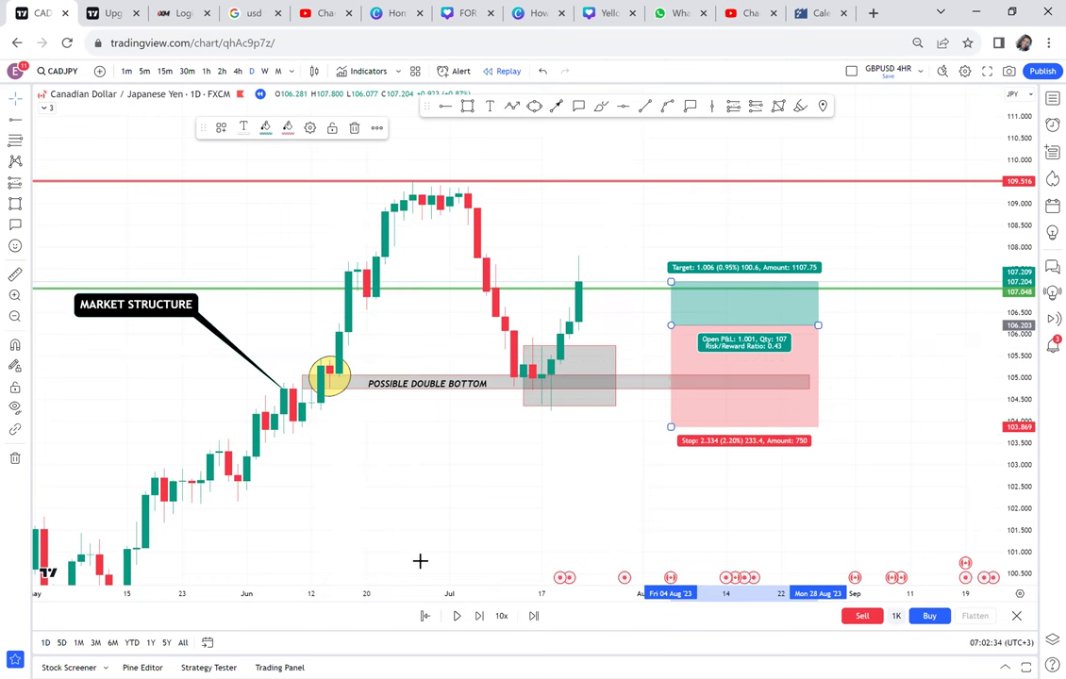
Show the watchlist and switch the chart to GBPAUD to view its possible double bottom
{"action": "left_click", "coordinate": [1053, 100]}
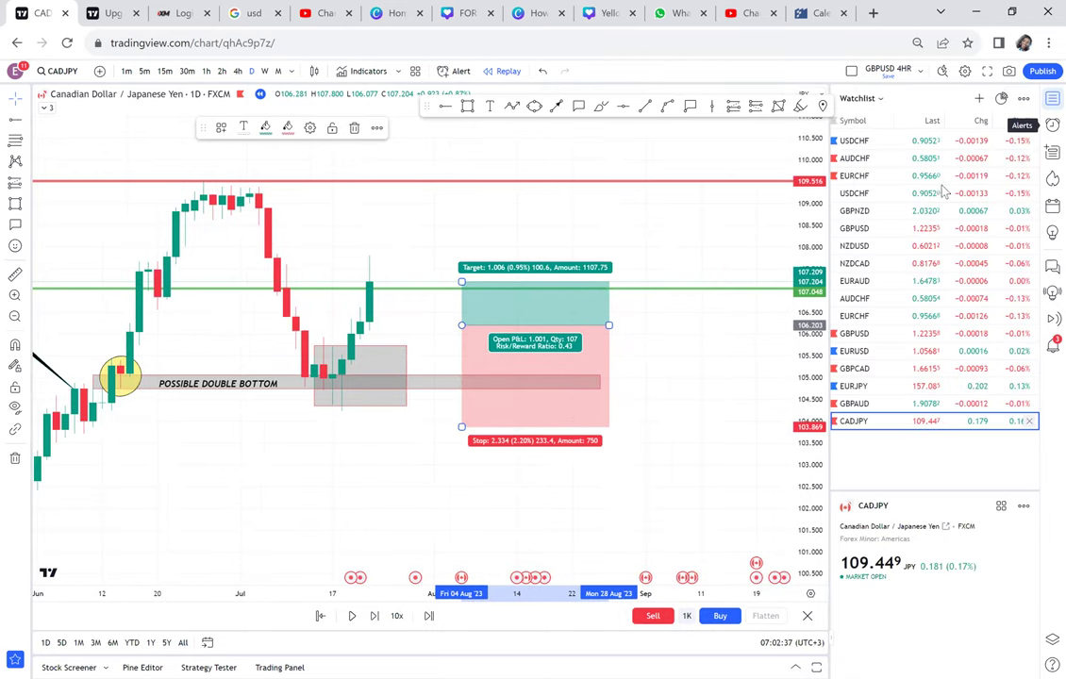
{"action": "left_click", "coordinate": [880, 406]}
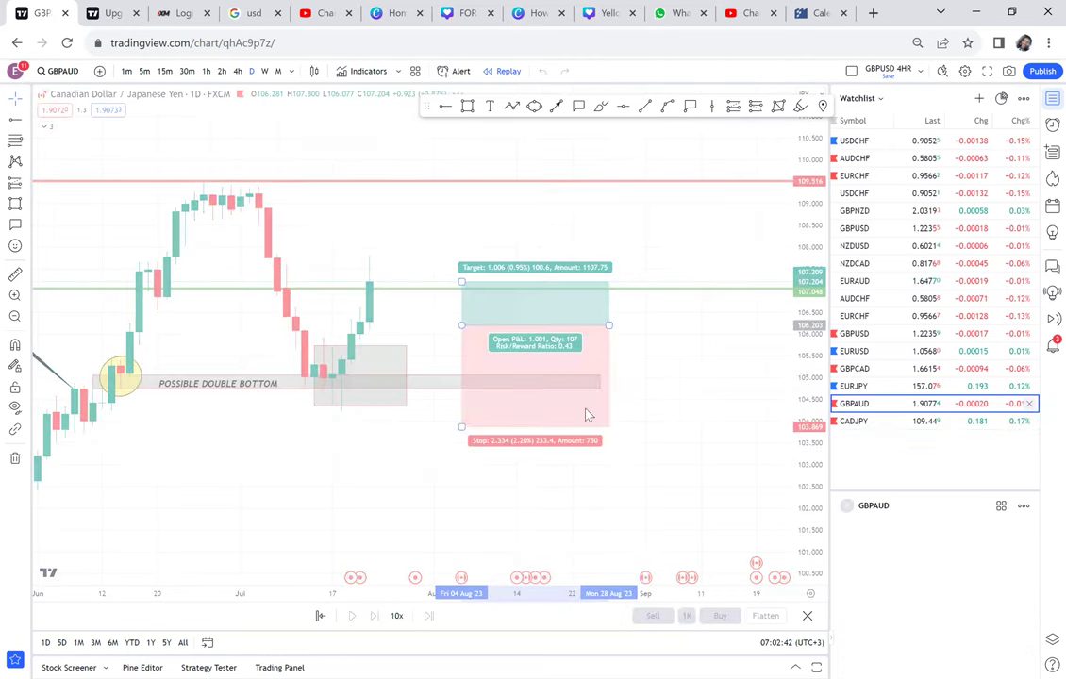
{"action": "scroll", "coordinate": [492, 359], "scroll_direction": "down", "scroll_amount": 5}
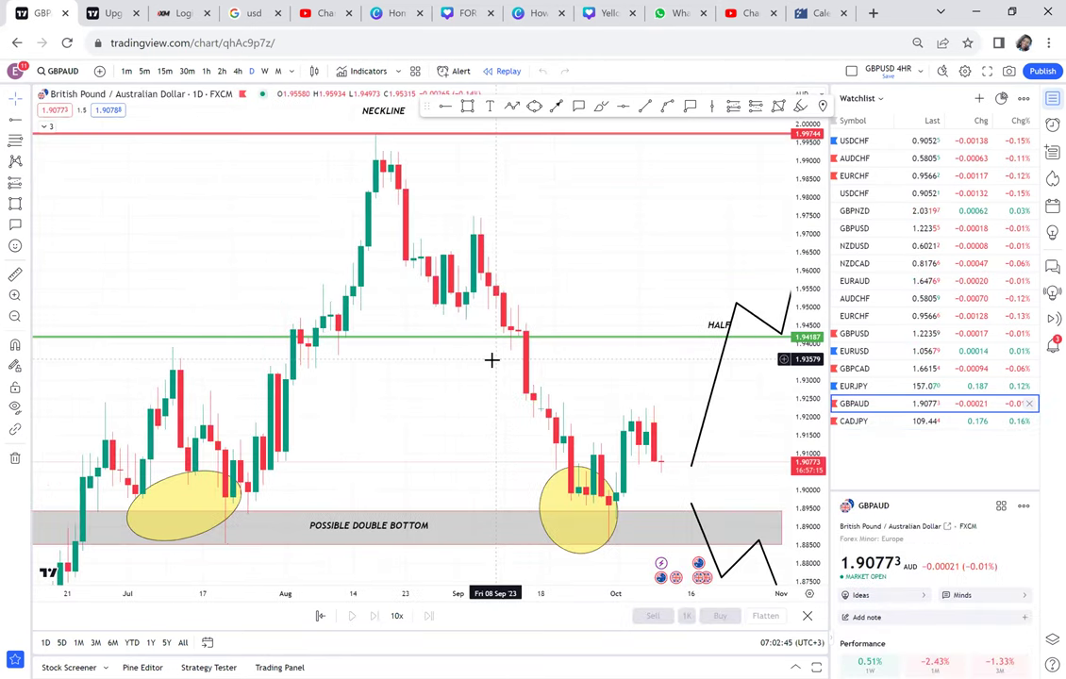
{"action": "scroll", "coordinate": [442, 421], "scroll_direction": "right", "scroll_amount": 2}
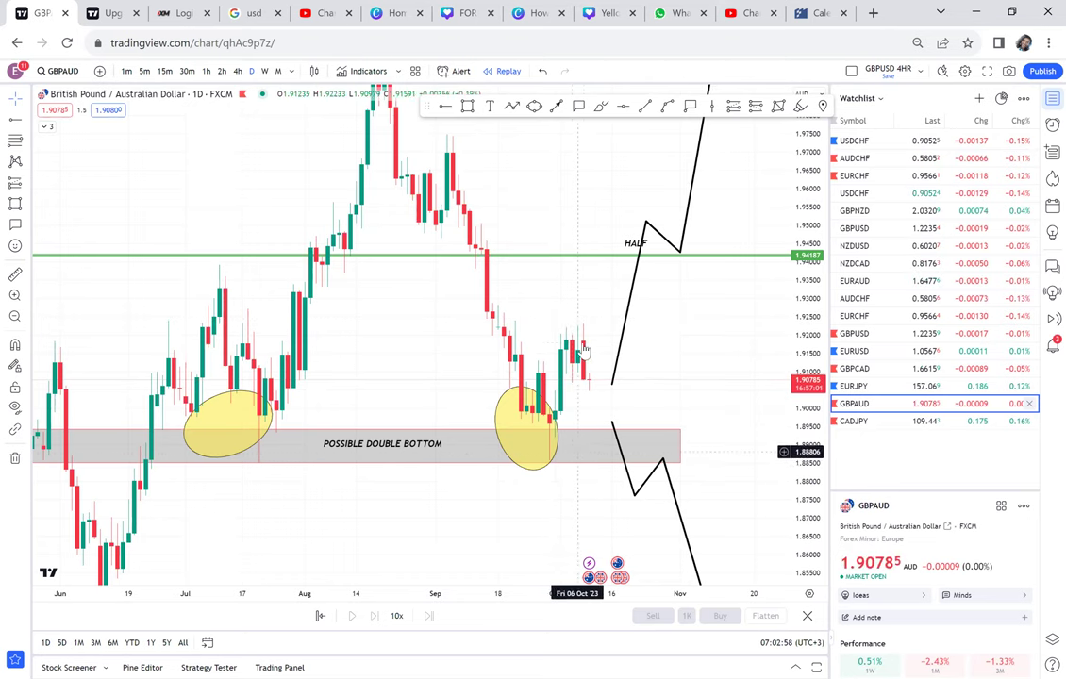
{"action": "left_click_drag", "start_coordinate": [565, 457], "coordinate": [568, 355]}
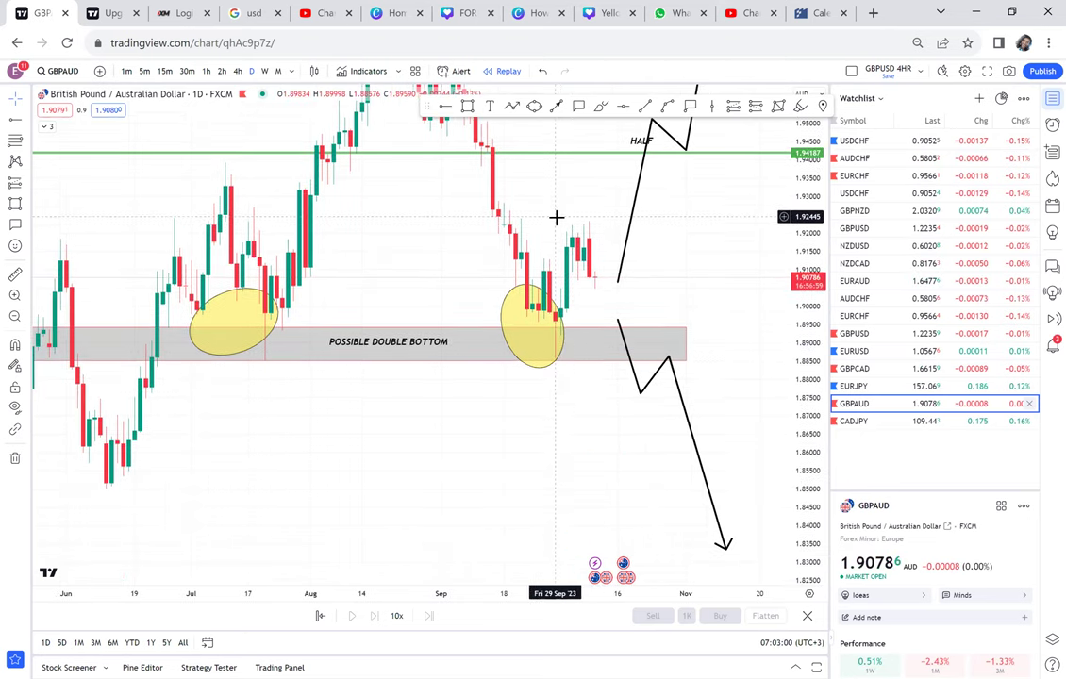
Draw a rectangle below the grey zone from 19 Jun to 20 Oct '23 between about 1.87849 and 1.87513, and circle its June candles in yellow
{"action": "key", "text": "alt+shift+r"}
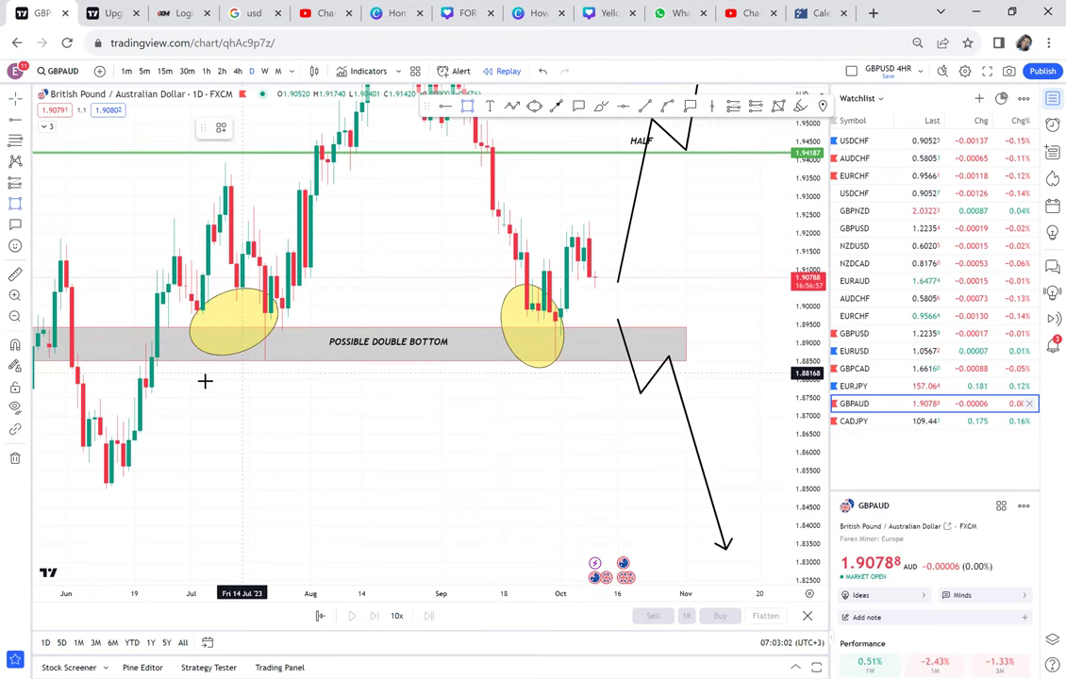
{"action": "left_click_drag", "start_coordinate": [135, 385], "coordinate": [641, 396]}
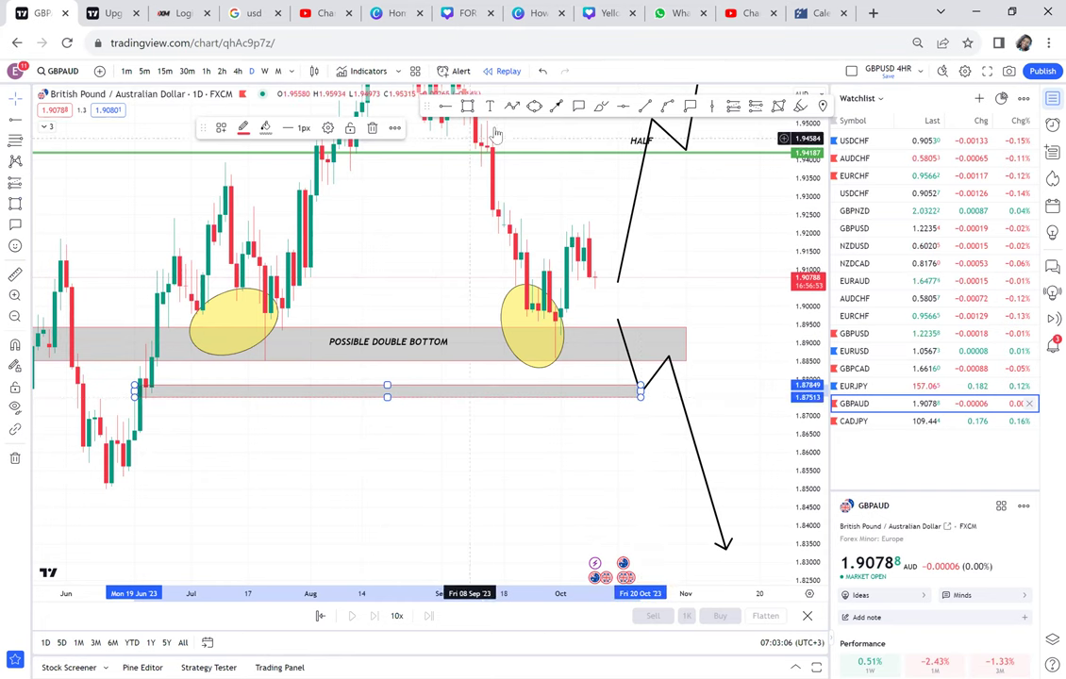
{"action": "left_click", "coordinate": [534, 105]}
{"action": "left_click", "coordinate": [124, 401]}
{"action": "left_click", "coordinate": [167, 380]}
{"action": "left_click", "coordinate": [183, 397]}
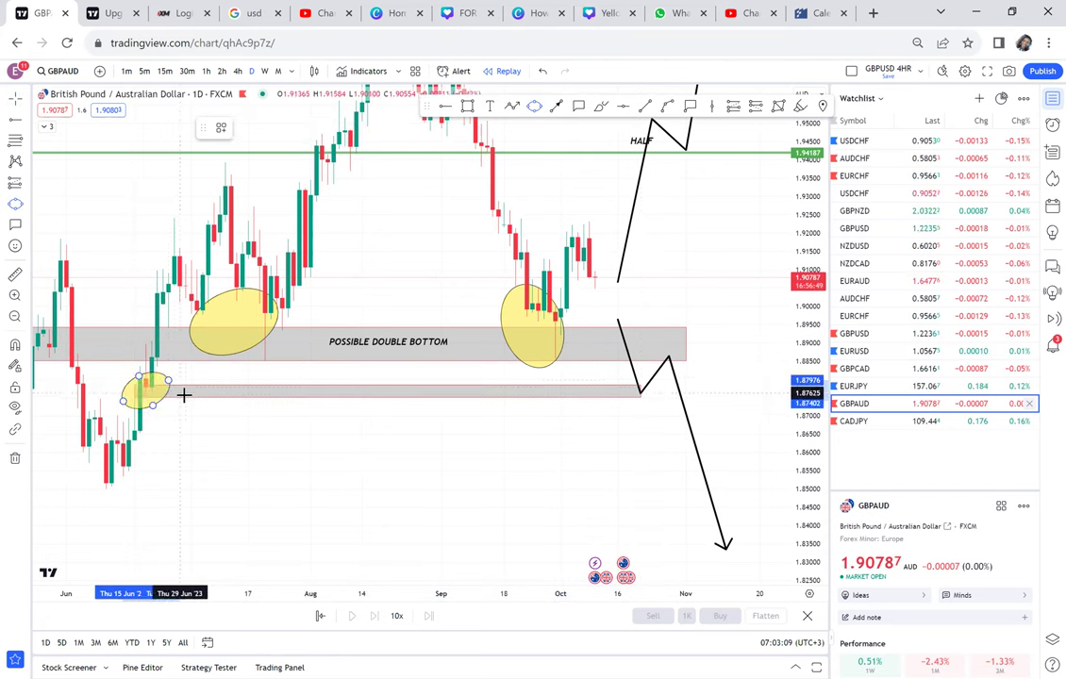
Examine the new lower zone on the GBPAUD weekly and monthly timeframes and return to the daily timeframe
{"action": "left_click", "coordinate": [265, 71]}
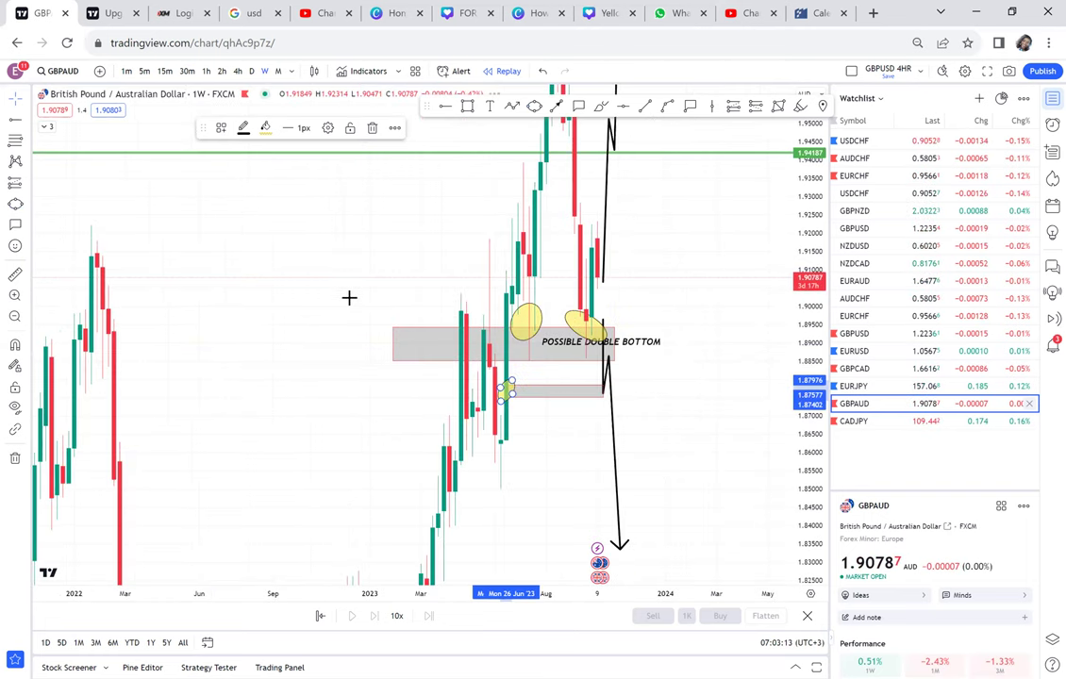
{"action": "scroll", "coordinate": [572, 439], "scroll_direction": "up", "scroll_amount": 2}
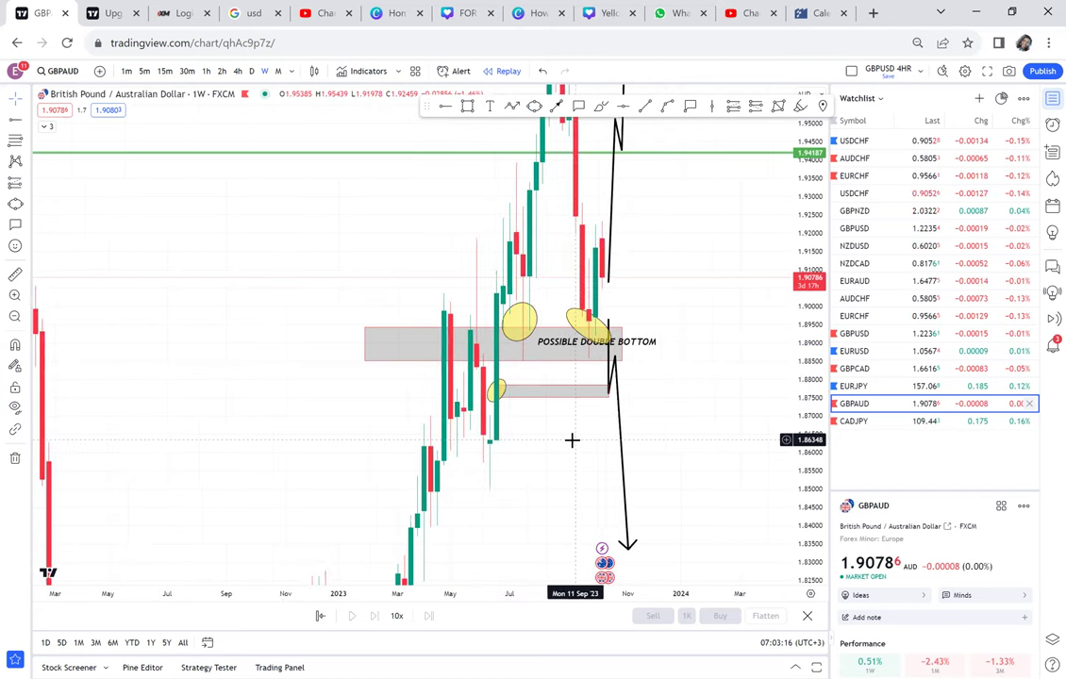
{"action": "scroll", "coordinate": [572, 440], "scroll_direction": "up", "scroll_amount": 1}
{"action": "scroll", "coordinate": [548, 387], "scroll_direction": "left", "scroll_amount": 3}
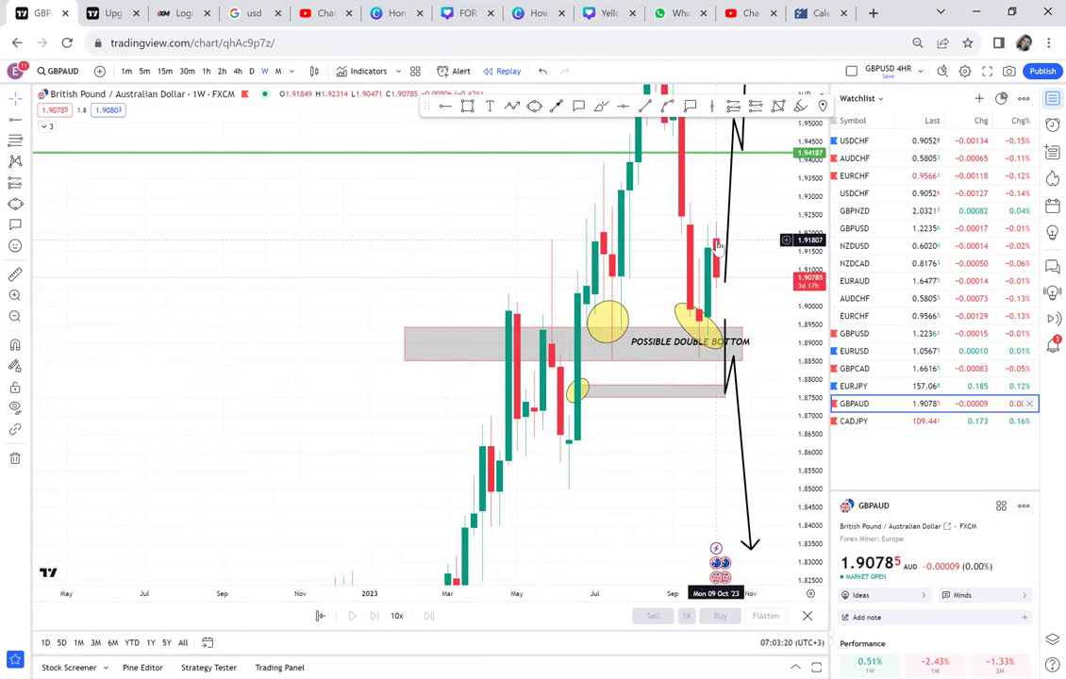
{"action": "left_click", "coordinate": [722, 390]}
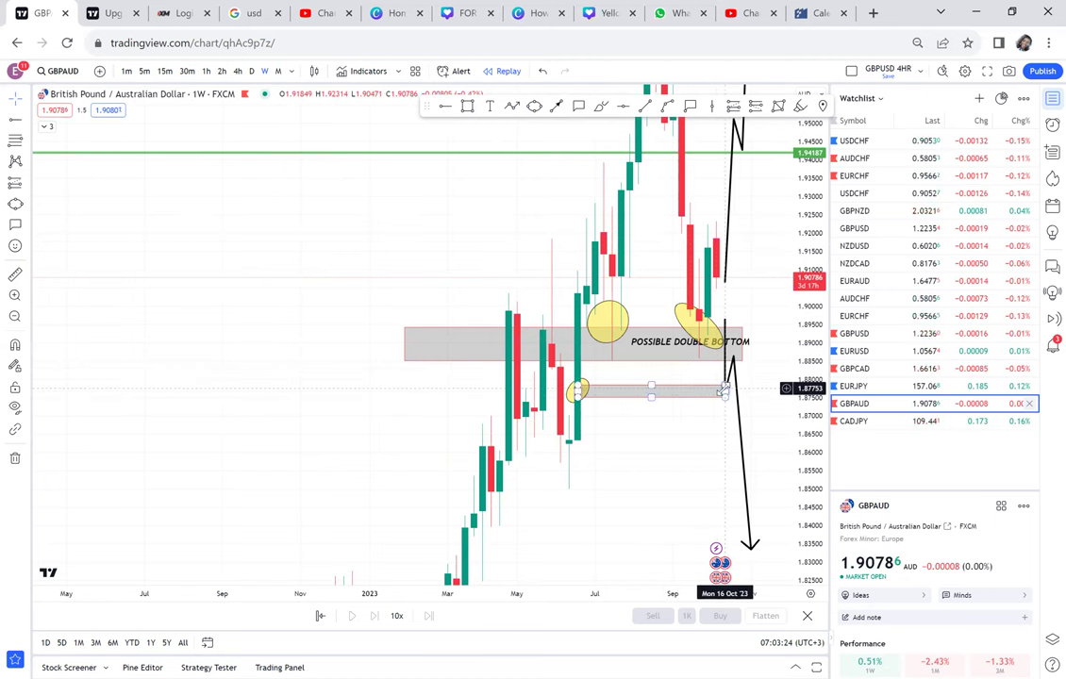
{"action": "left_click", "coordinate": [278, 73]}
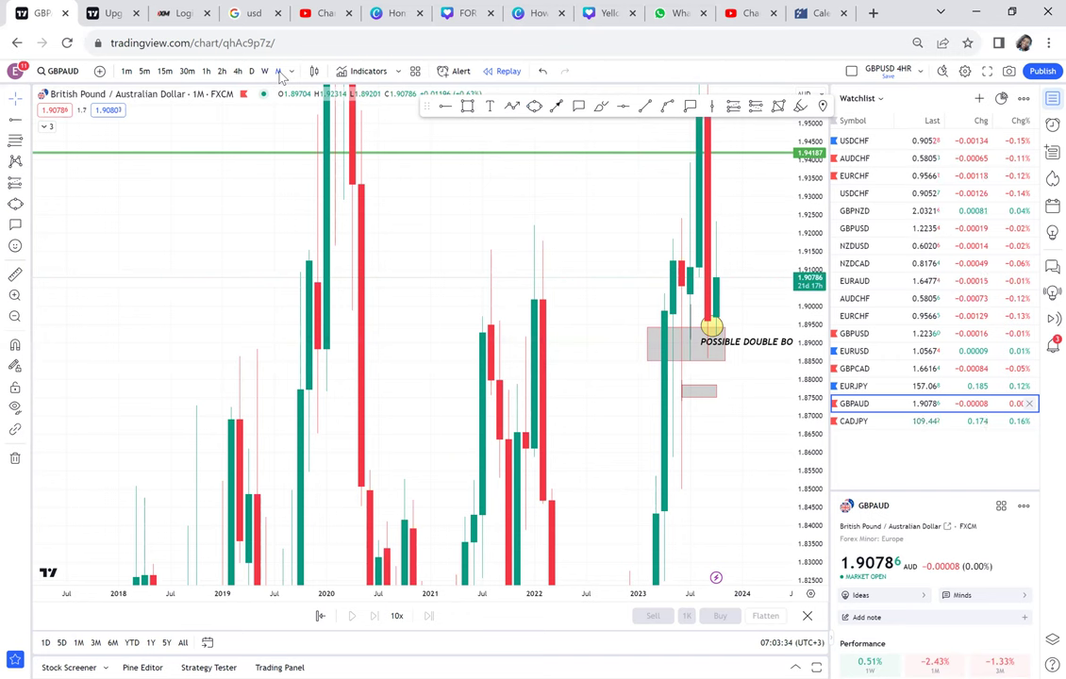
{"action": "left_click", "coordinate": [251, 72]}
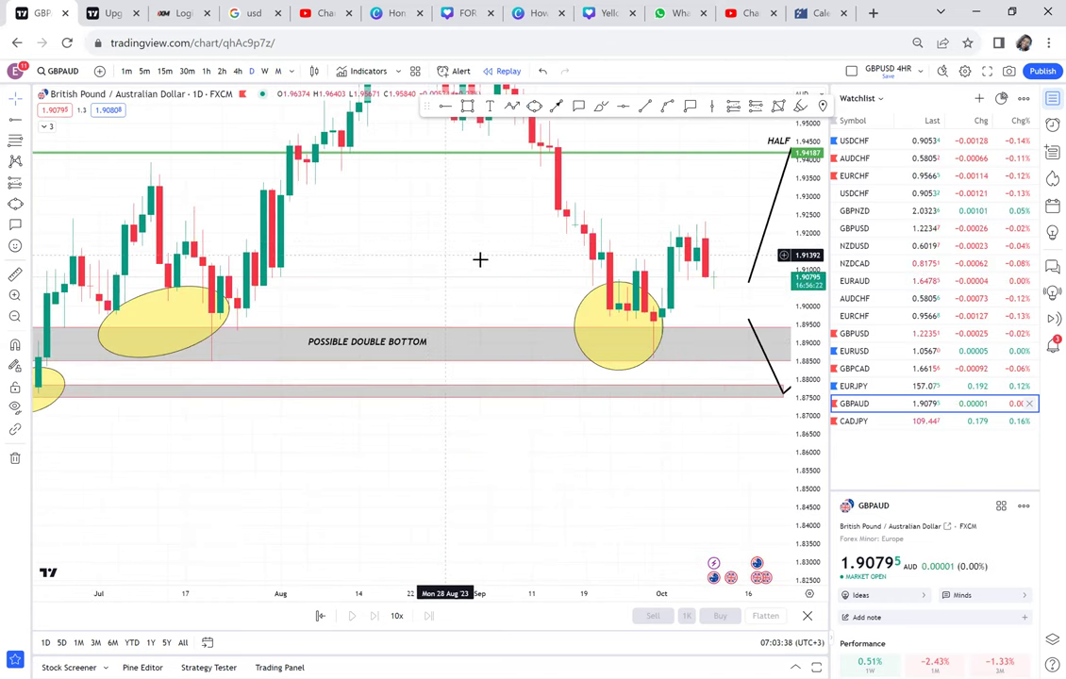
{"action": "scroll", "coordinate": [480, 259], "scroll_direction": "down", "scroll_amount": 3}
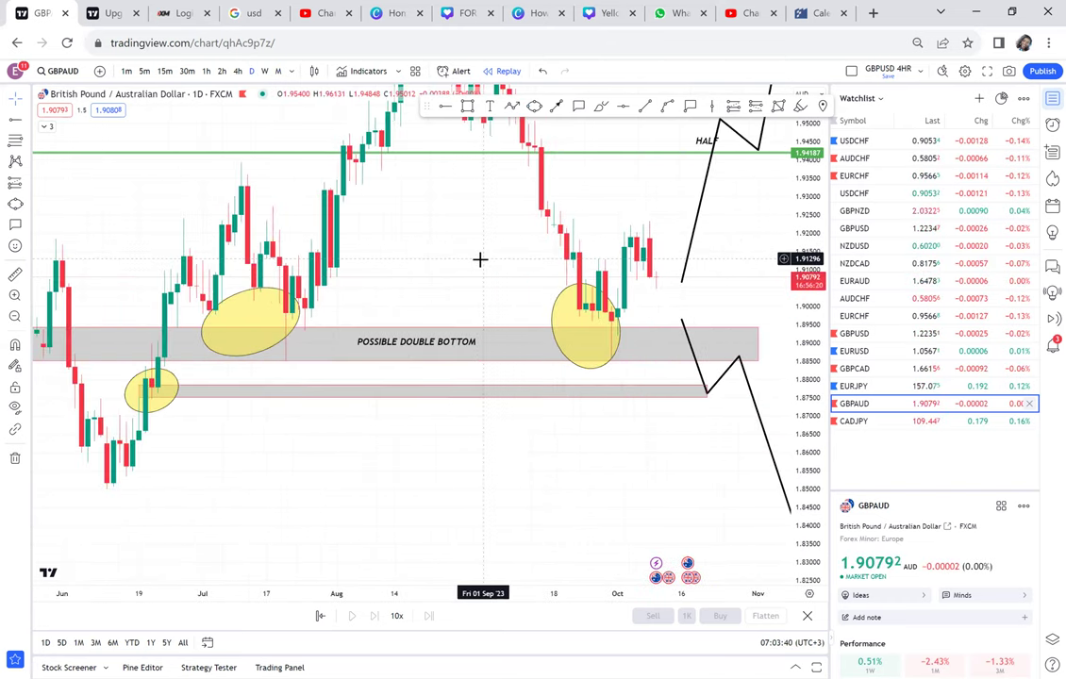
{"action": "scroll", "coordinate": [480, 260], "scroll_direction": "down", "scroll_amount": 1}
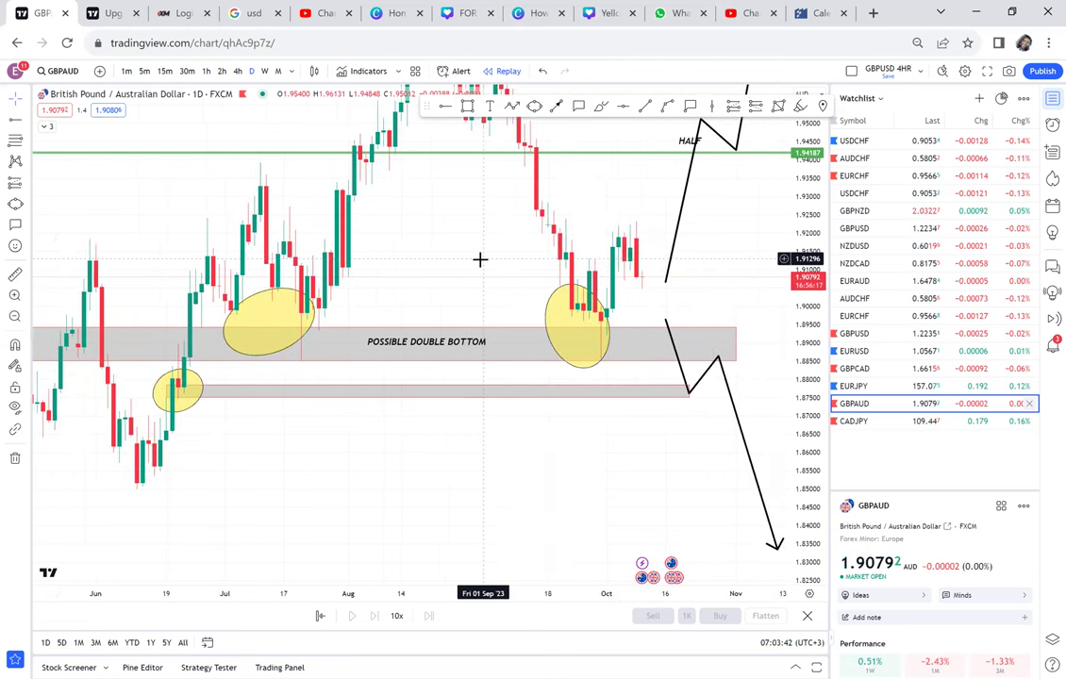